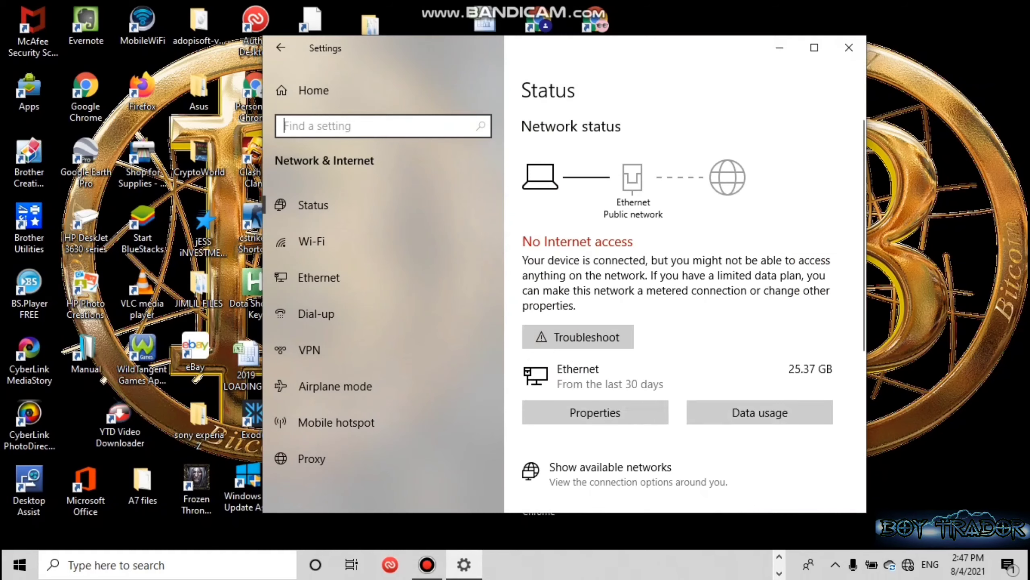
Open the Ethernet adapter's TCP/IPv4 properties from Network and Sharing Center.
scroll(690, 308, "down", 3)
left_click(621, 475)
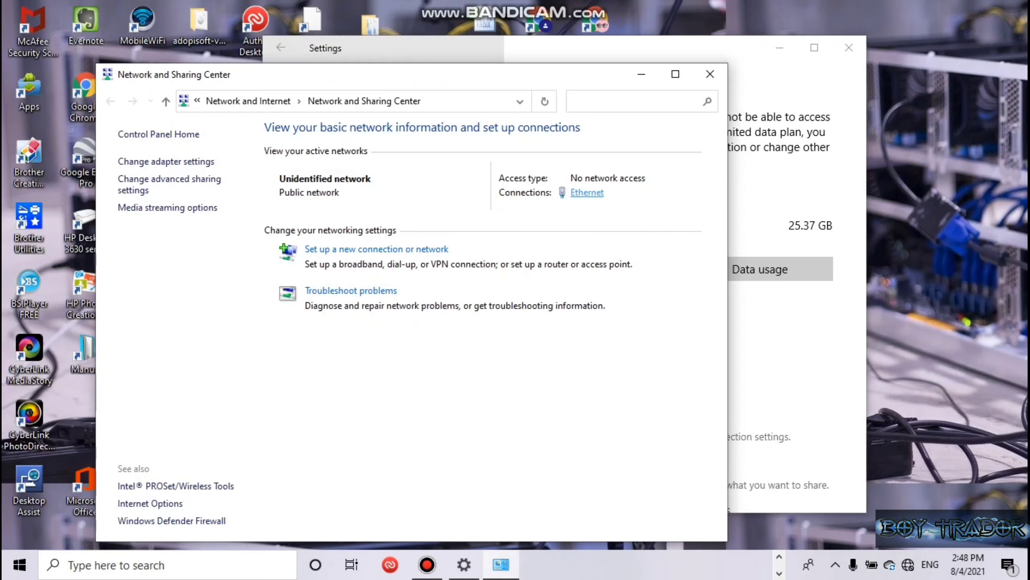
left_click(587, 192)
left_click(427, 407)
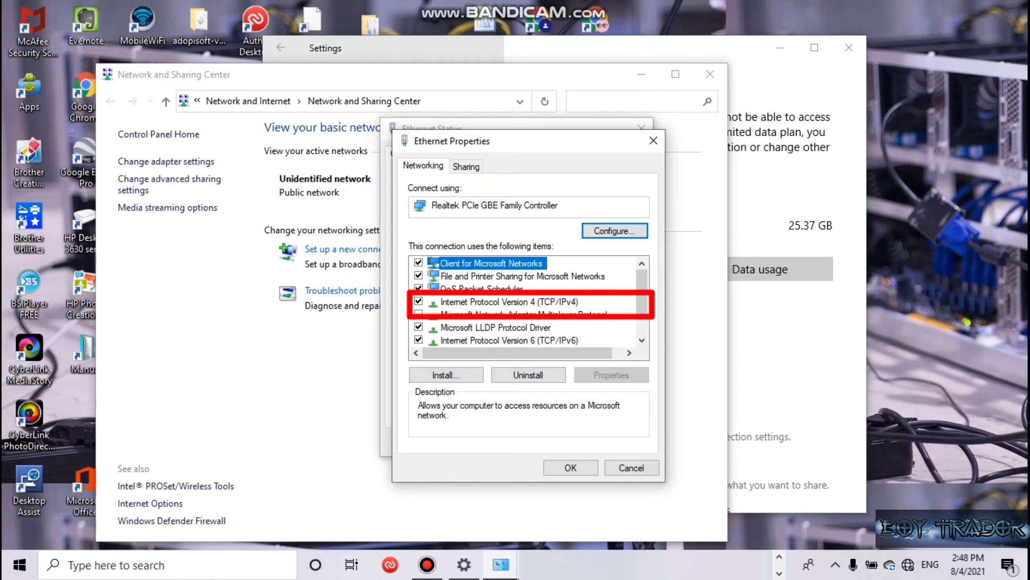
double_click(509, 303)
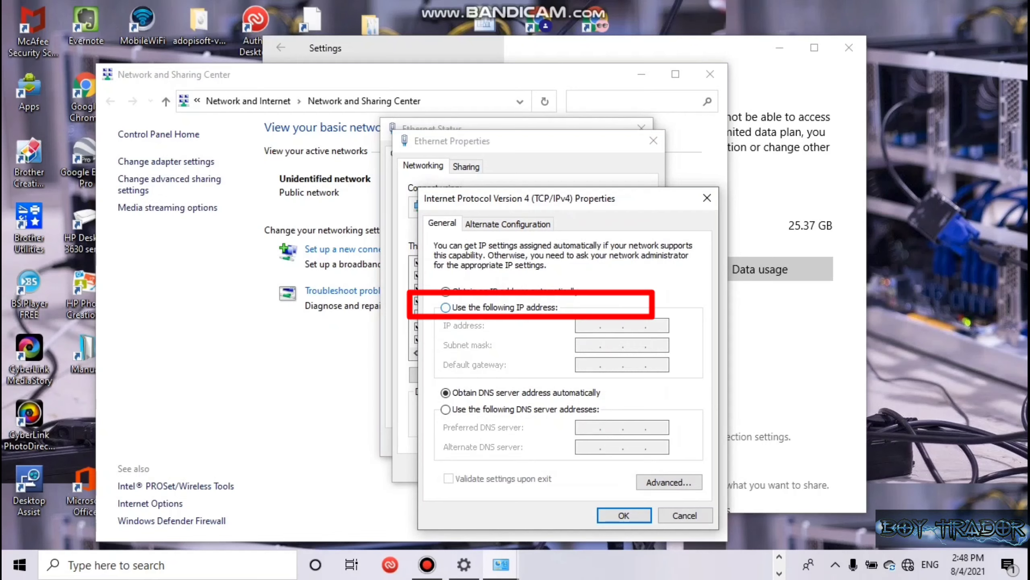
Assign the Ethernet adapter static IP 192.168.1.12 with subnet mask 255.255.255.0.
left_click(445, 307)
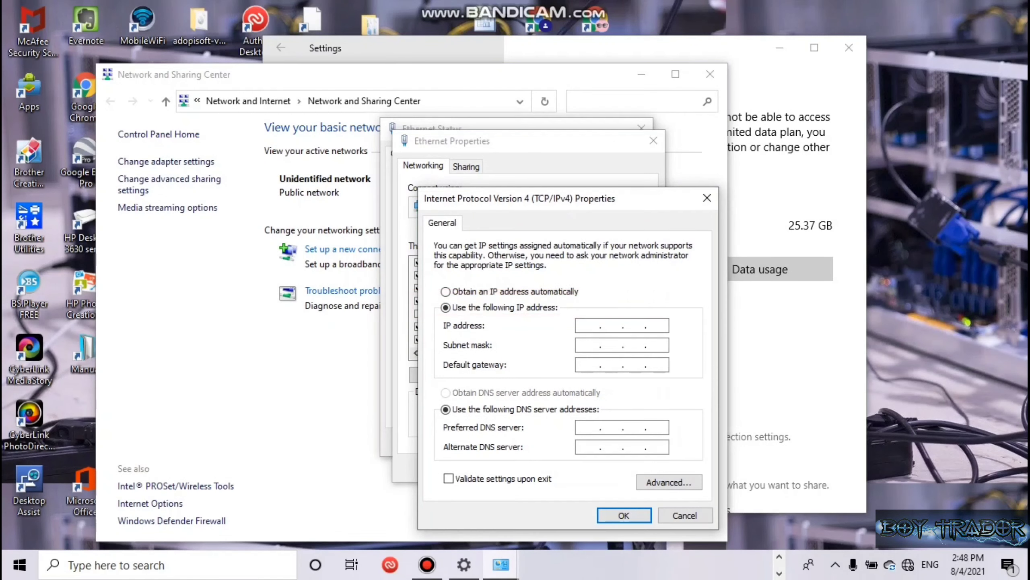
type("192.168.")
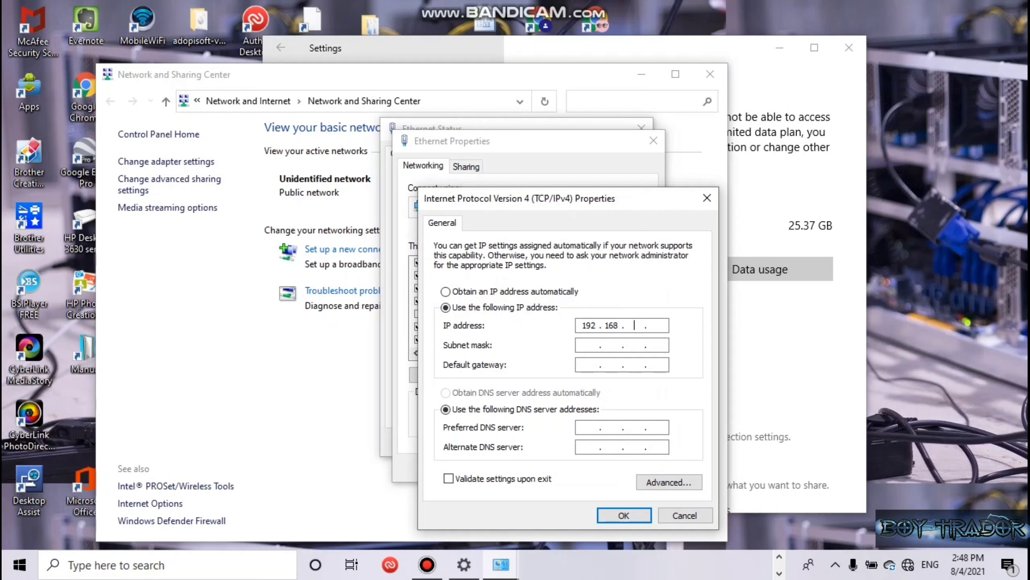
type("1.12")
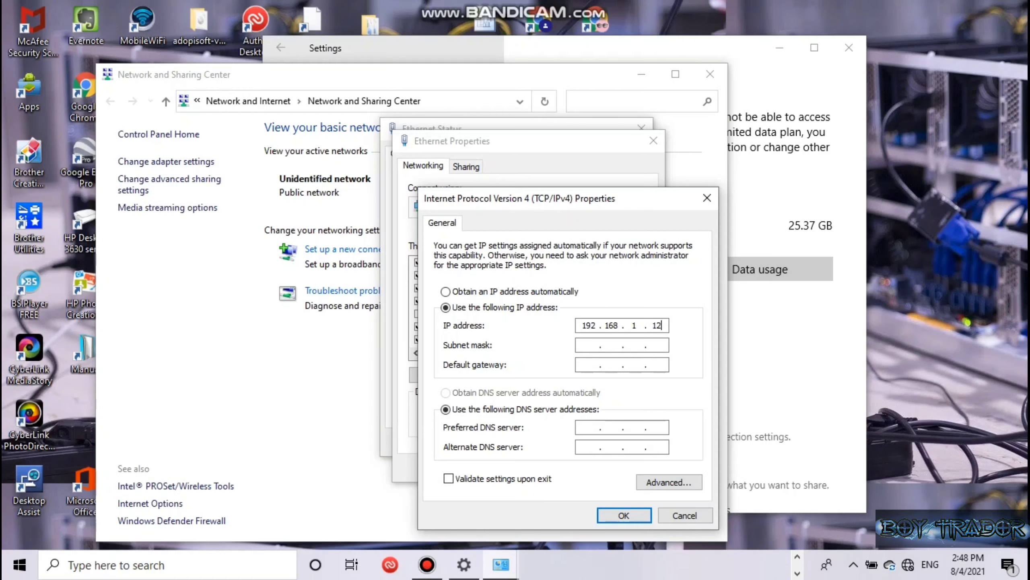
key("Tab")
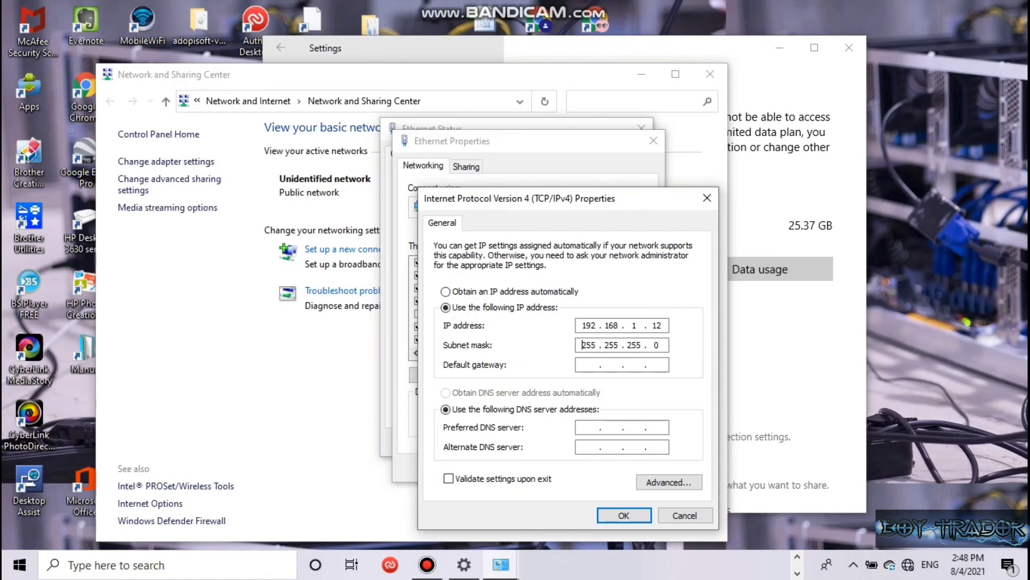
left_click(624, 515)
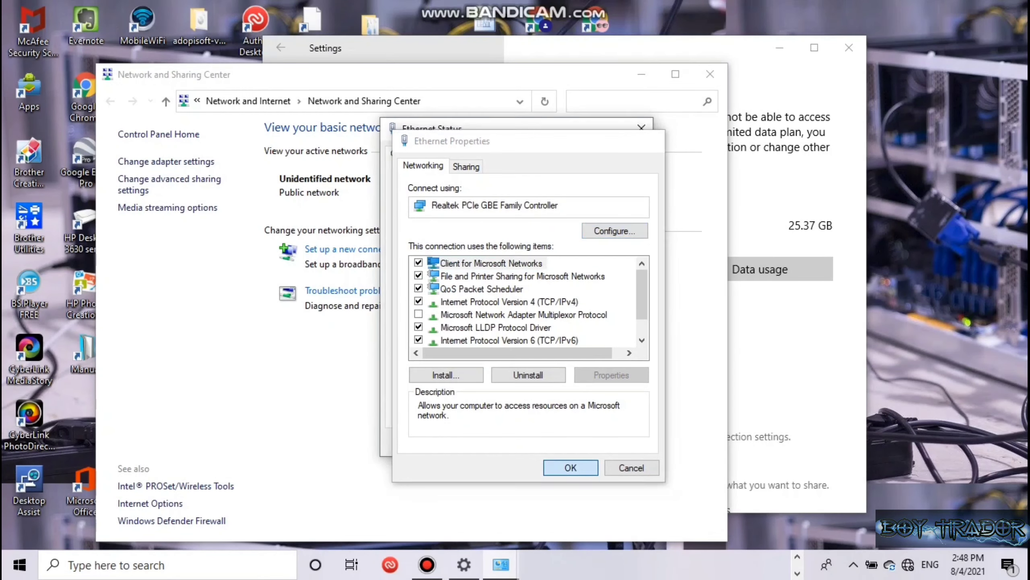
Confirm the adapter properties and close the Ethernet status and sharing windows.
left_click(571, 468)
left_click(619, 442)
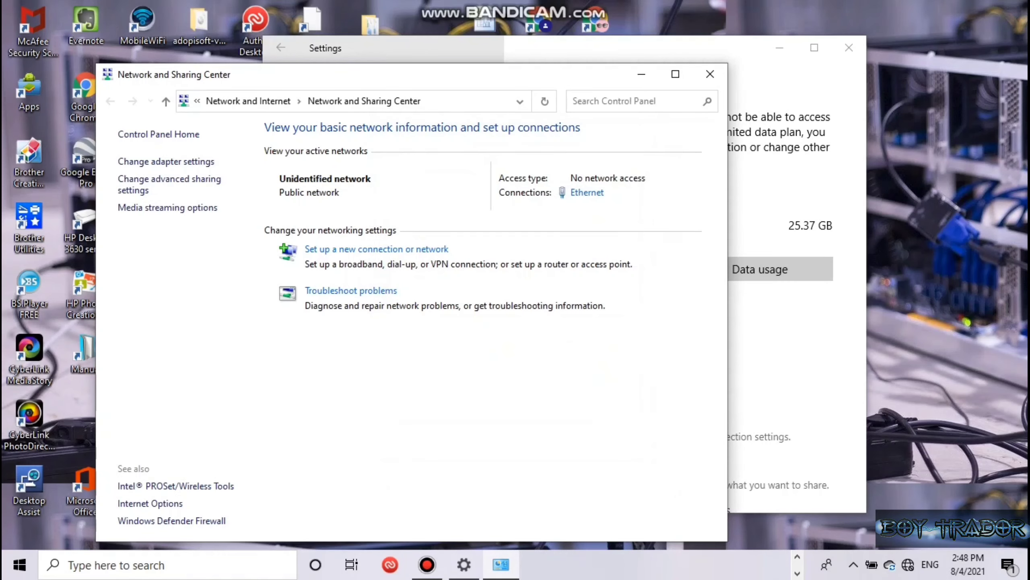
left_click(711, 75)
Load the PowerBeam at 192.168.1.20 in Chrome, proceeding past the certificate warning.
left_click(849, 48)
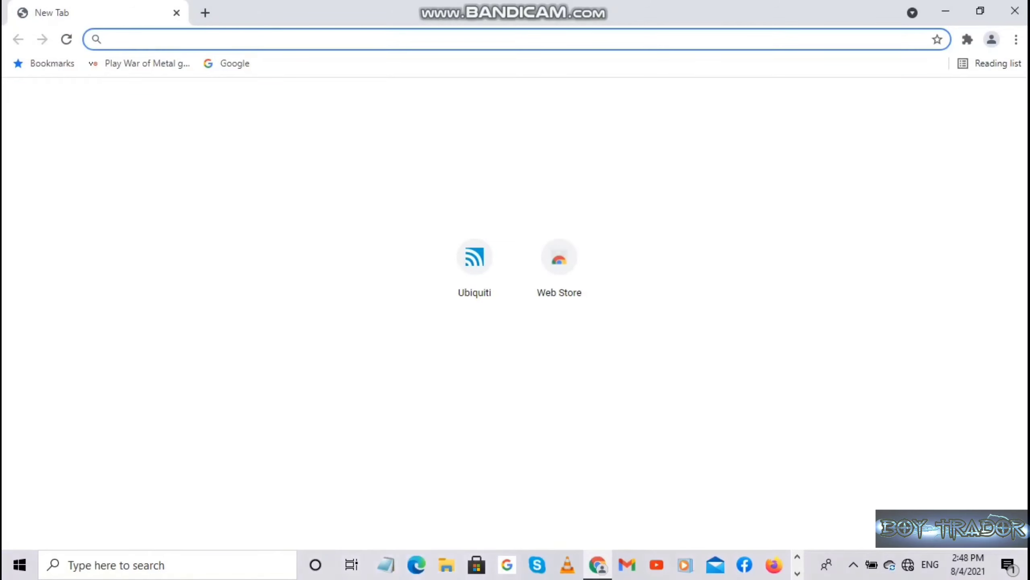
type("192")
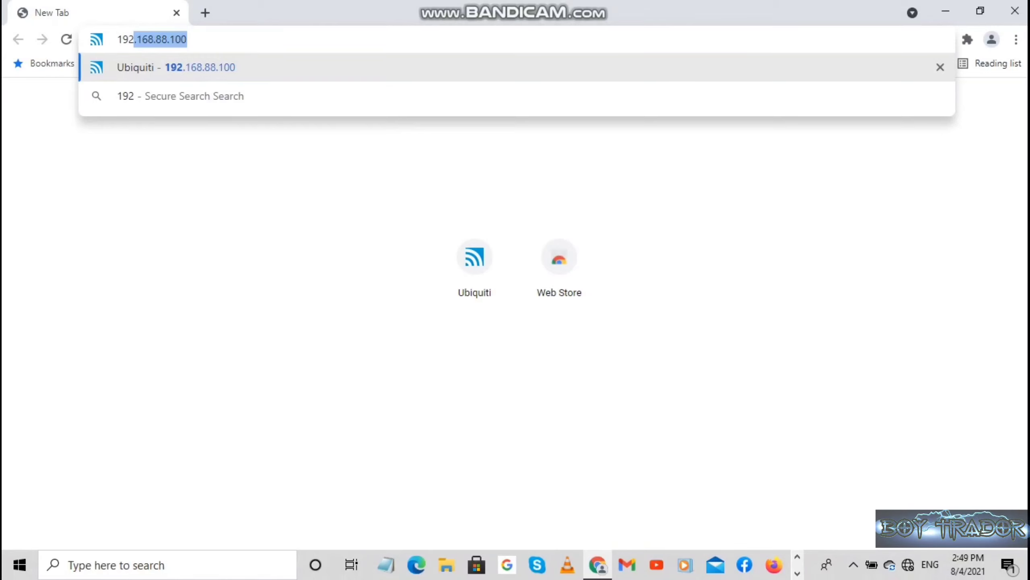
type(".168.")
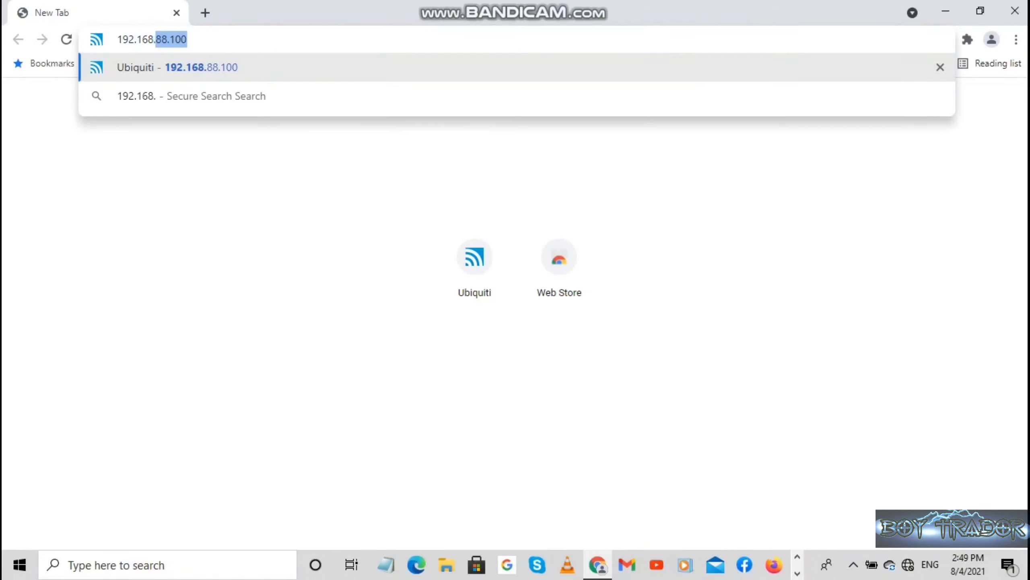
type("1.20")
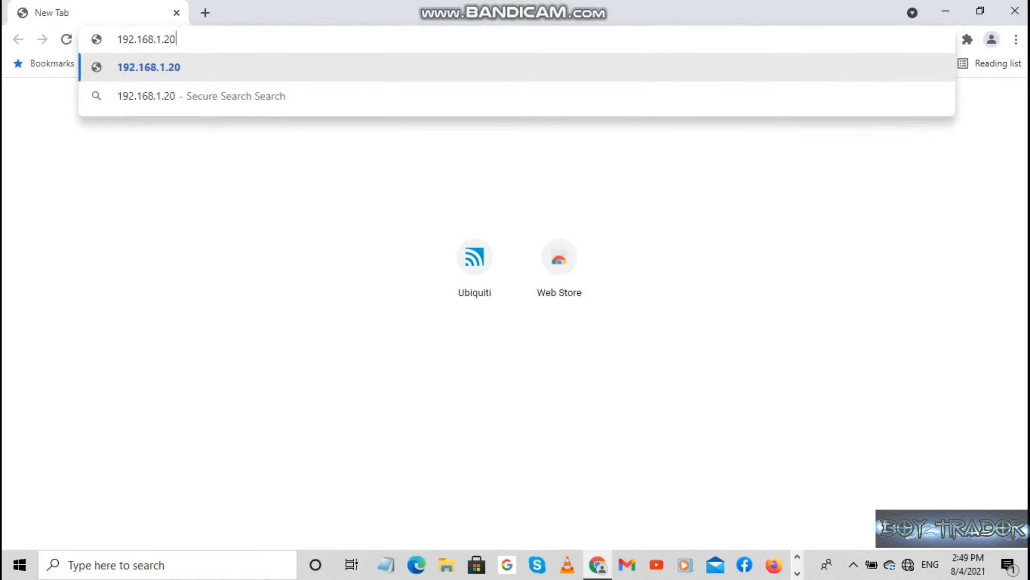
key("Return")
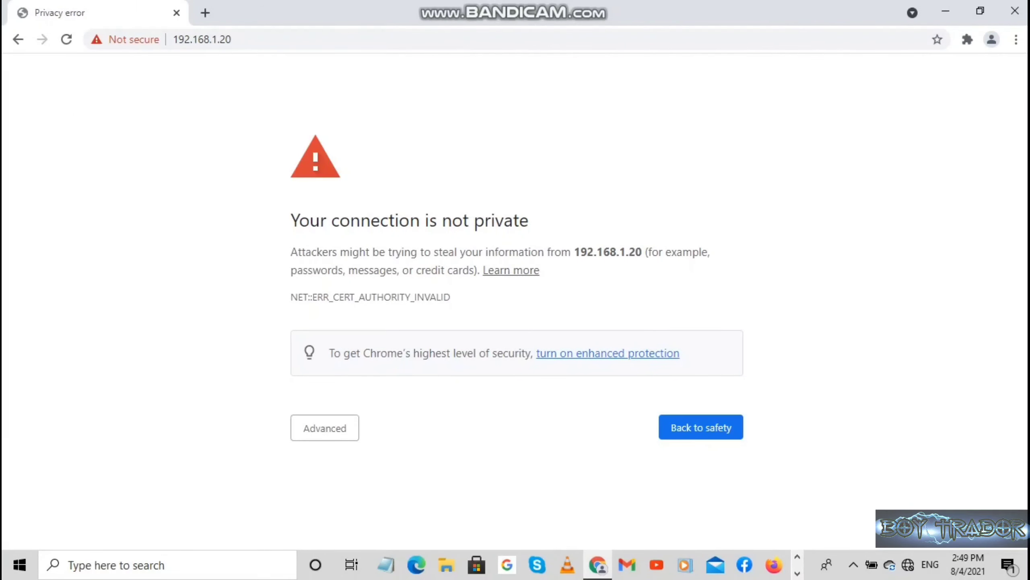
left_click(325, 428)
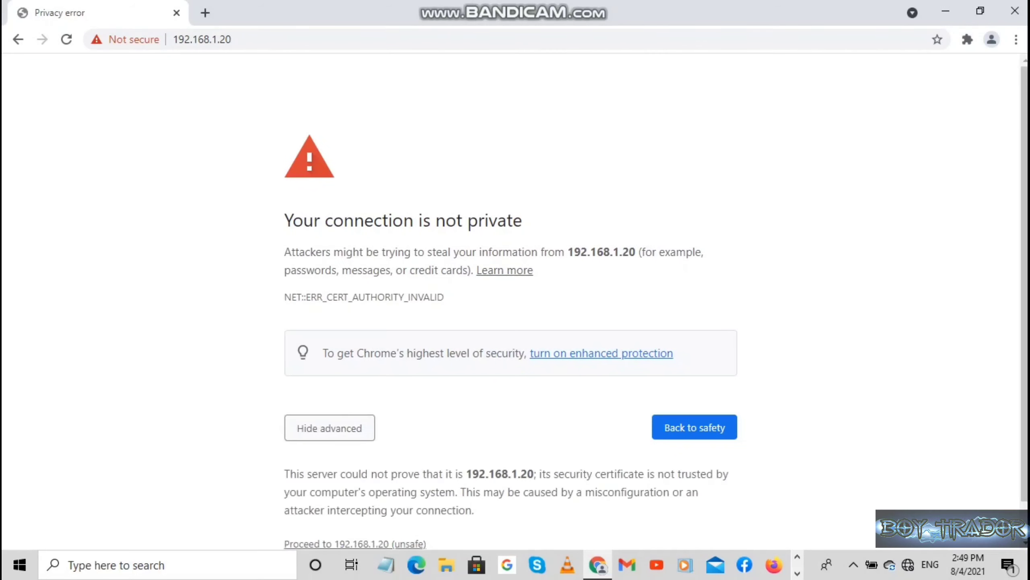
scroll(656, 308, "down", 1)
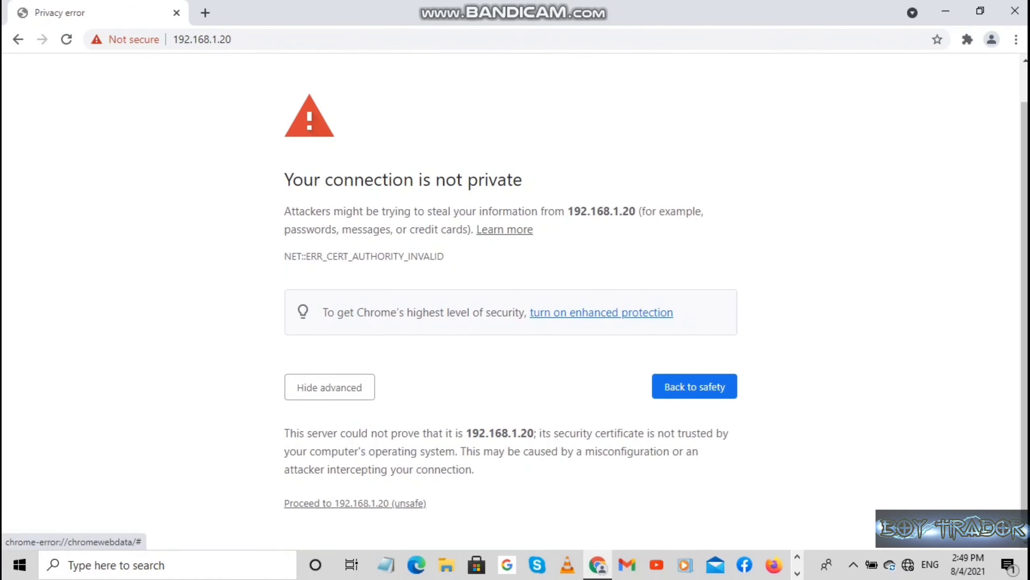
left_click(355, 503)
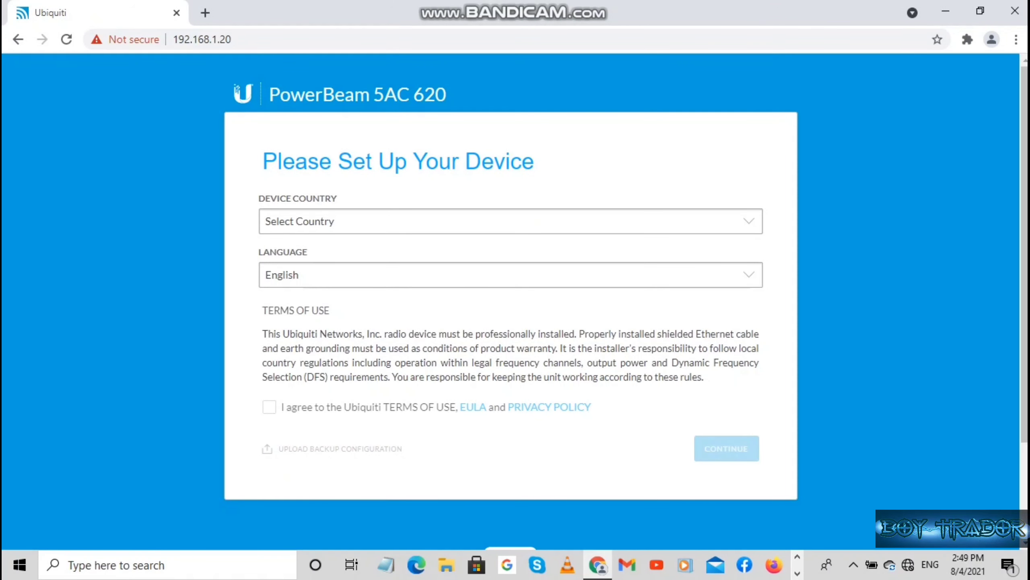
Set the Device Country to Licensed.
left_click(749, 222)
left_click_drag(756, 277, 756, 479)
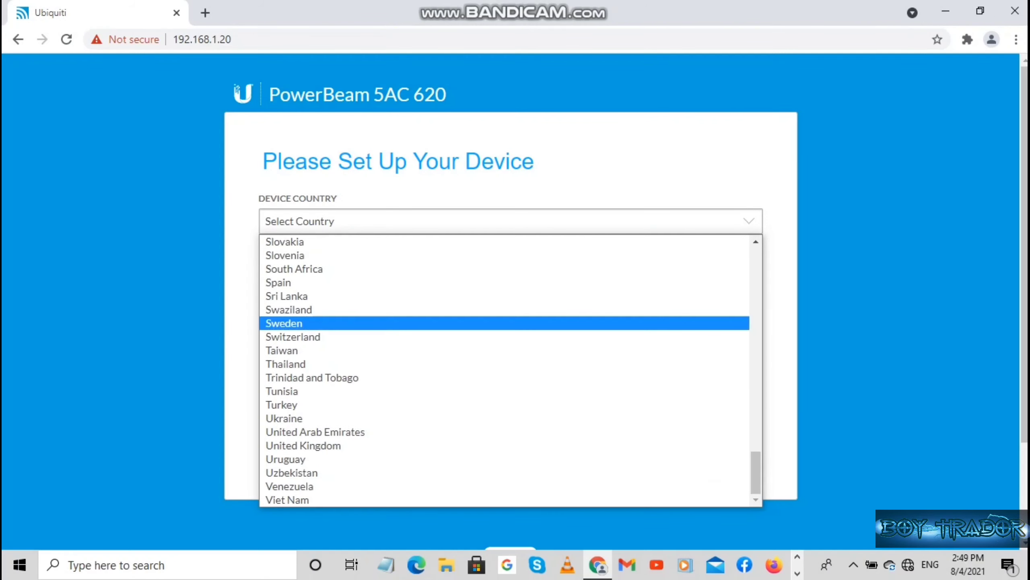
scroll(506, 371, "up", 15)
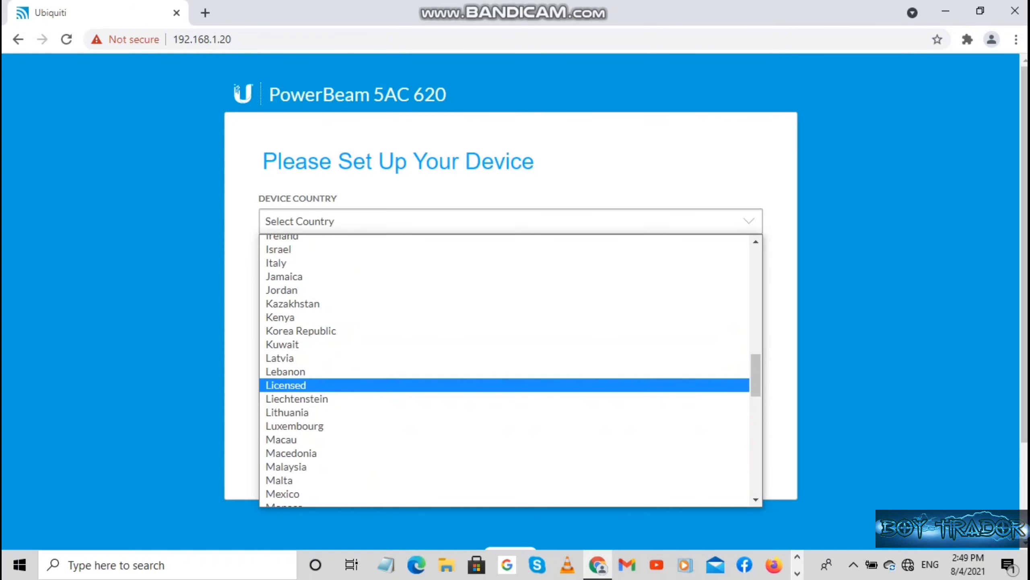
left_click(506, 385)
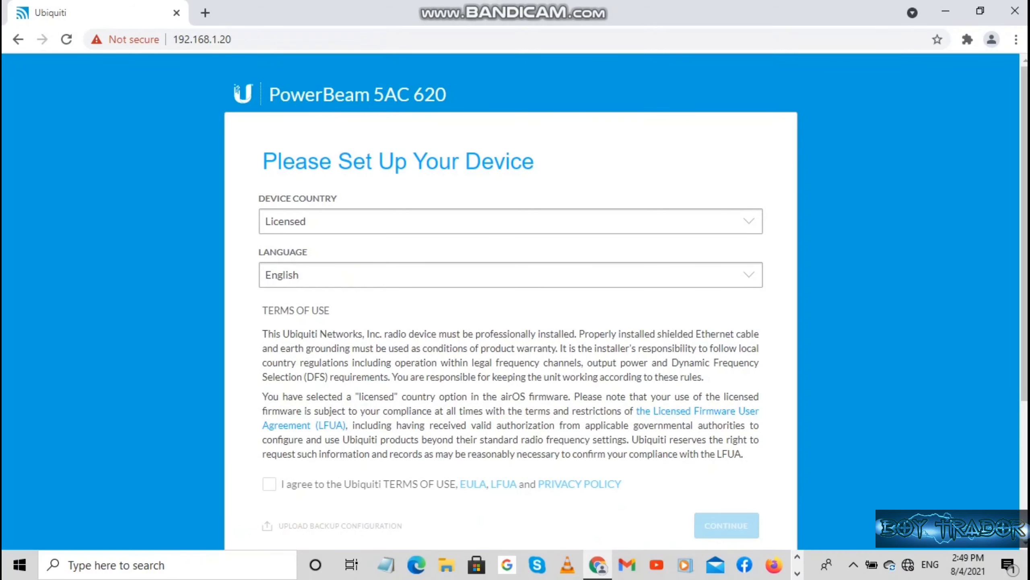
Agree to the Ubiquiti terms of use and continue to credential setup.
left_click(269, 484)
scroll(511, 301, "down", 3)
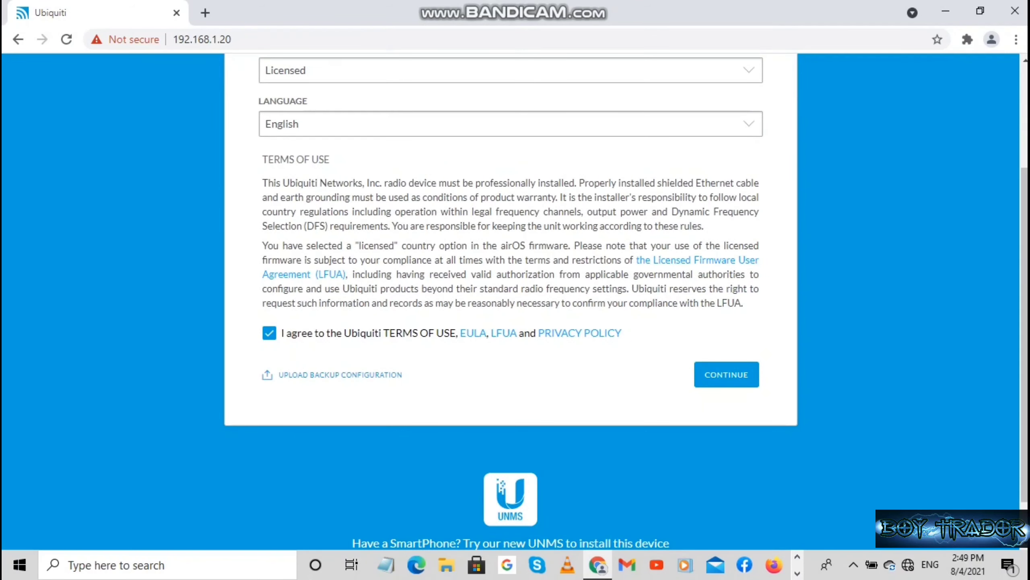
left_click(726, 374)
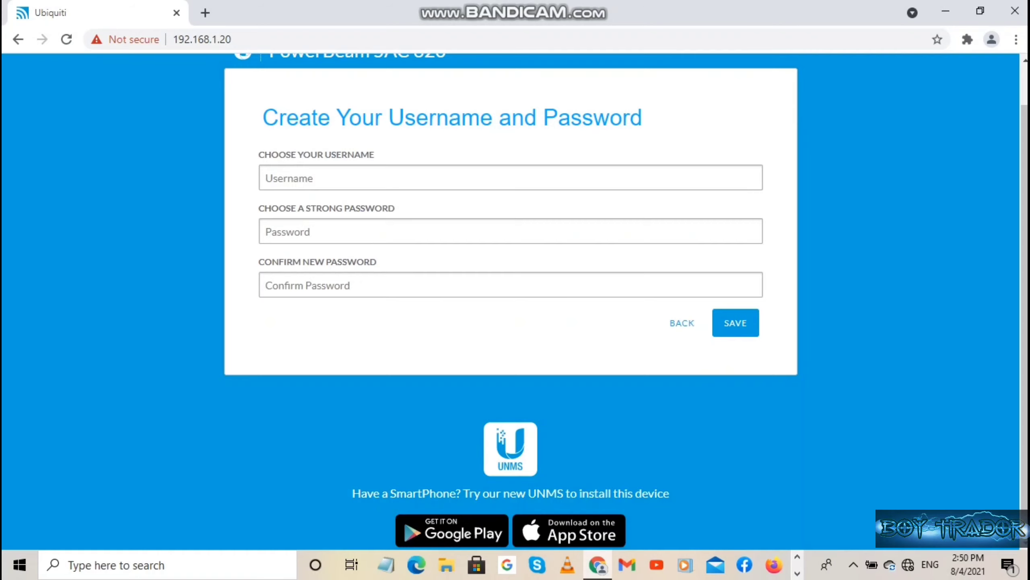
Create username admin with a confirmed password and submit the credentials.
type("admin")
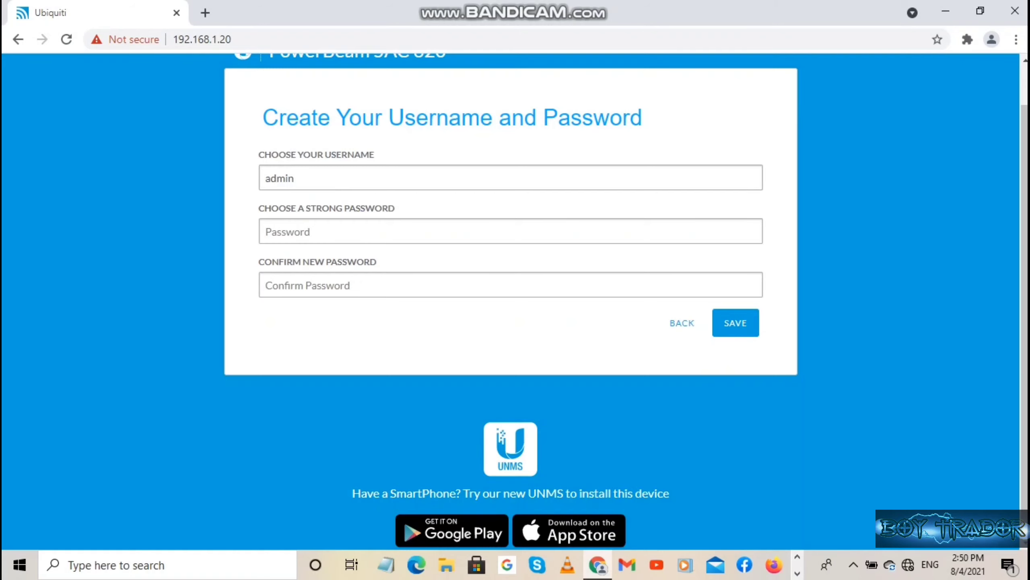
type("•••••••••••••••")
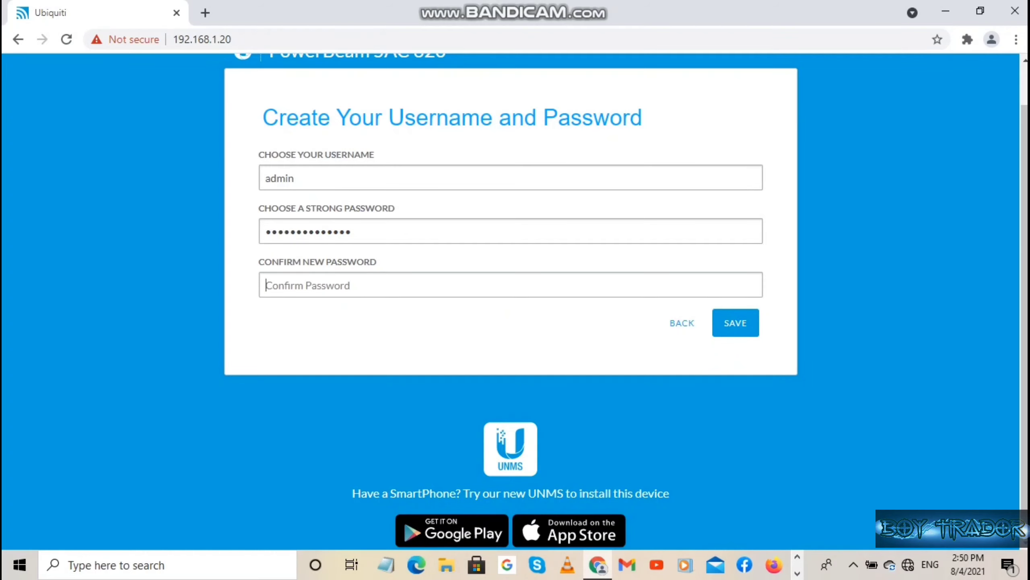
type("•••")
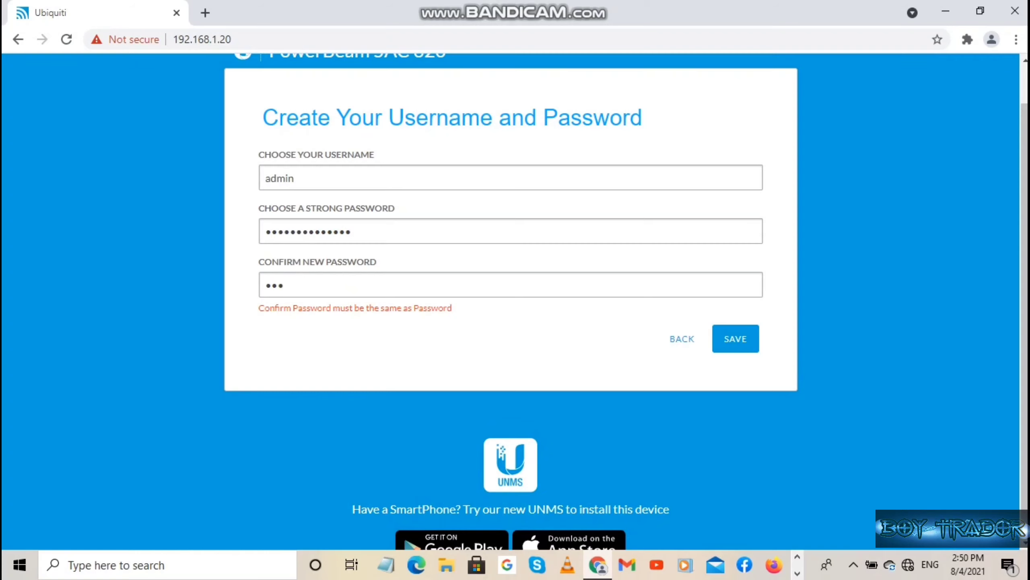
type("•••••••••••")
key("Return")
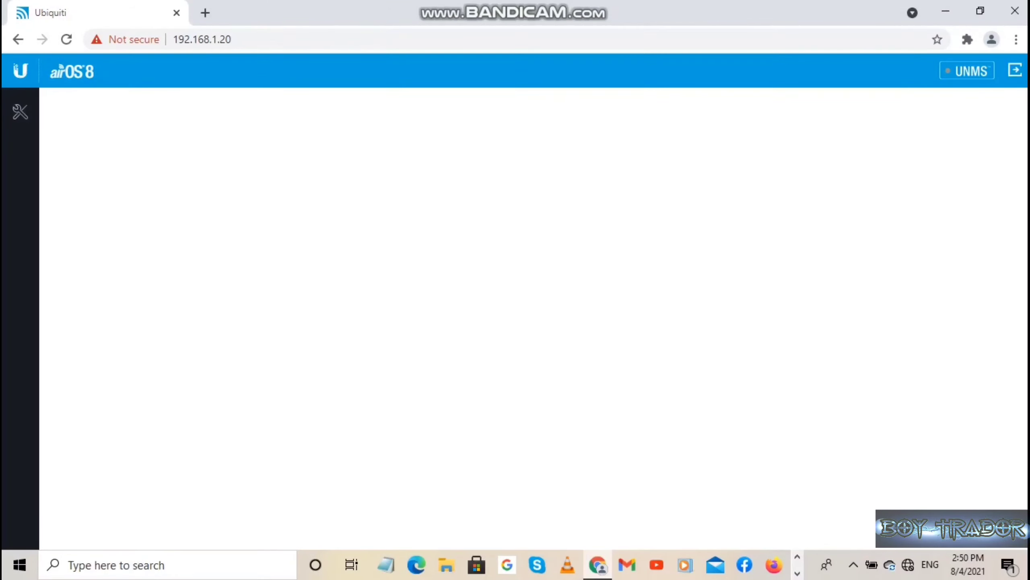
Reload the airOS page so the dashboard displays.
left_click(20, 111)
key("ctrl+l")
key("Return")
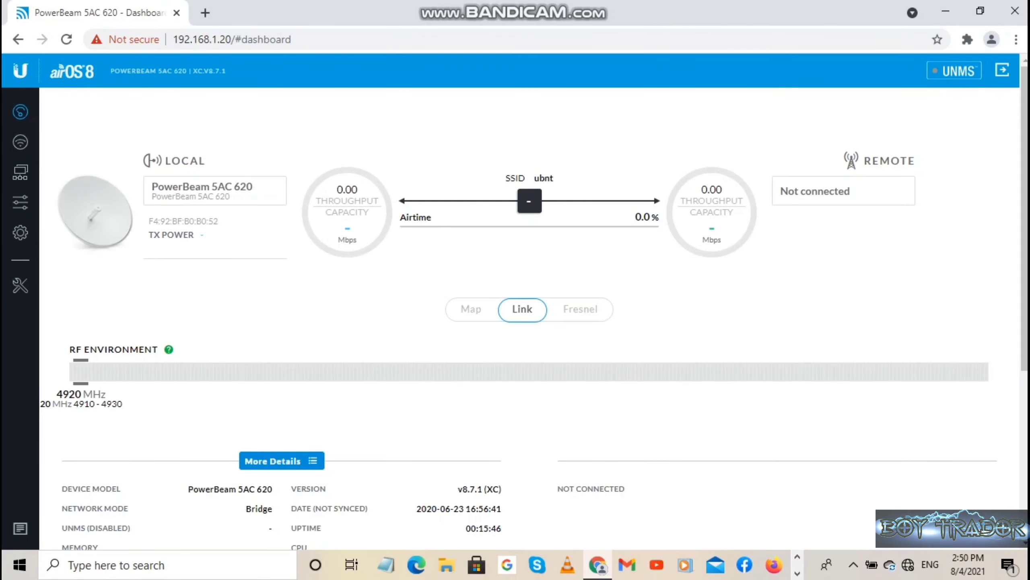
Review the dashboard, then go to the Wireless settings page.
scroll(534, 308, "down", 6)
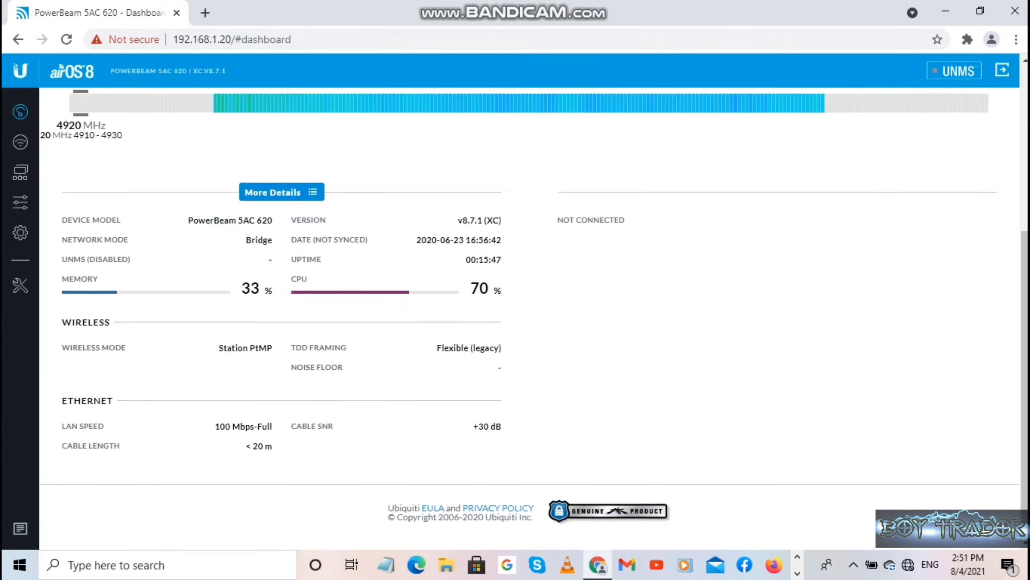
scroll(535, 308, "up", 6)
scroll(534, 309, "down", 5)
scroll(534, 308, "down", 1)
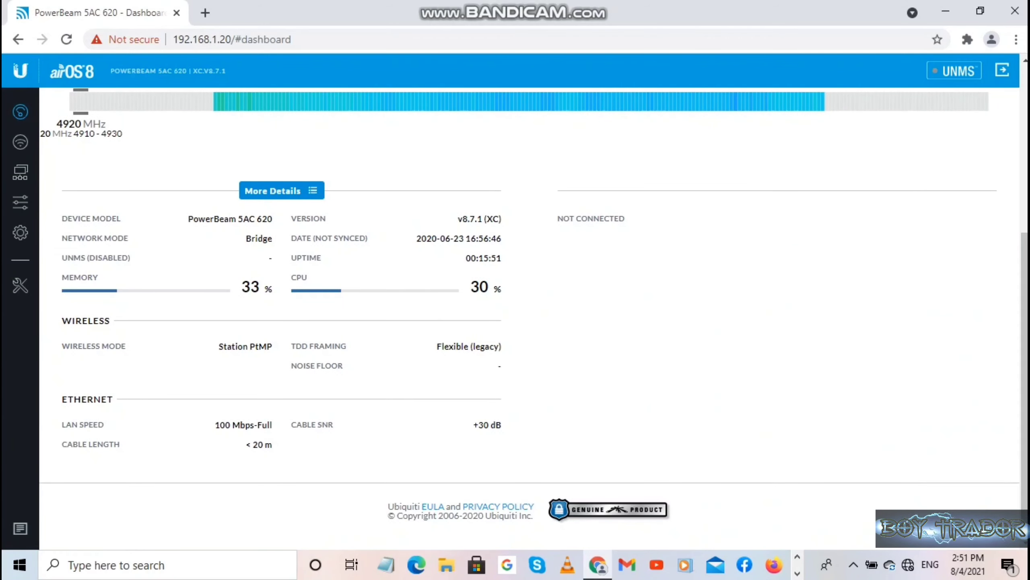
scroll(534, 308, "up", 5)
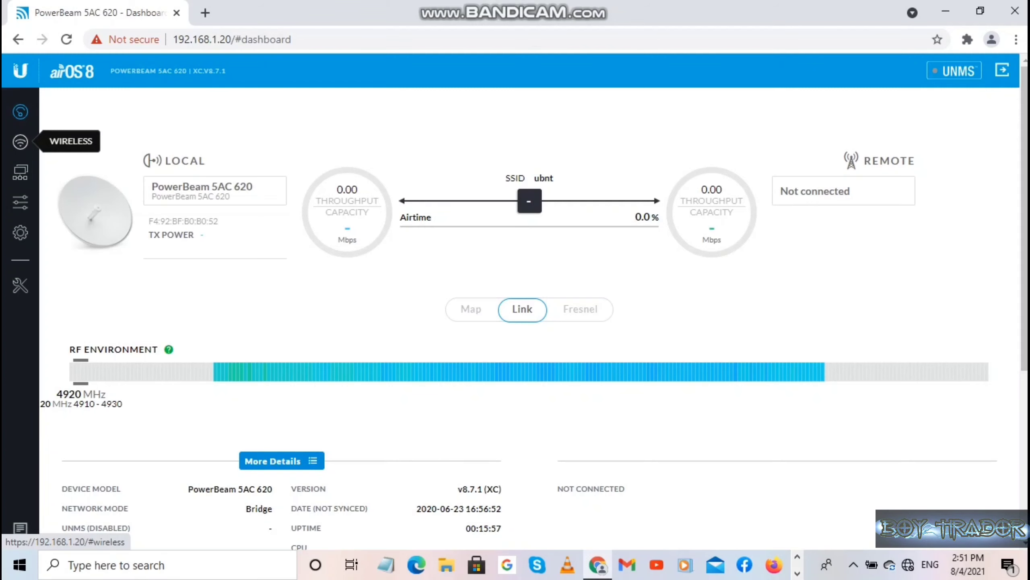
left_click(20, 142)
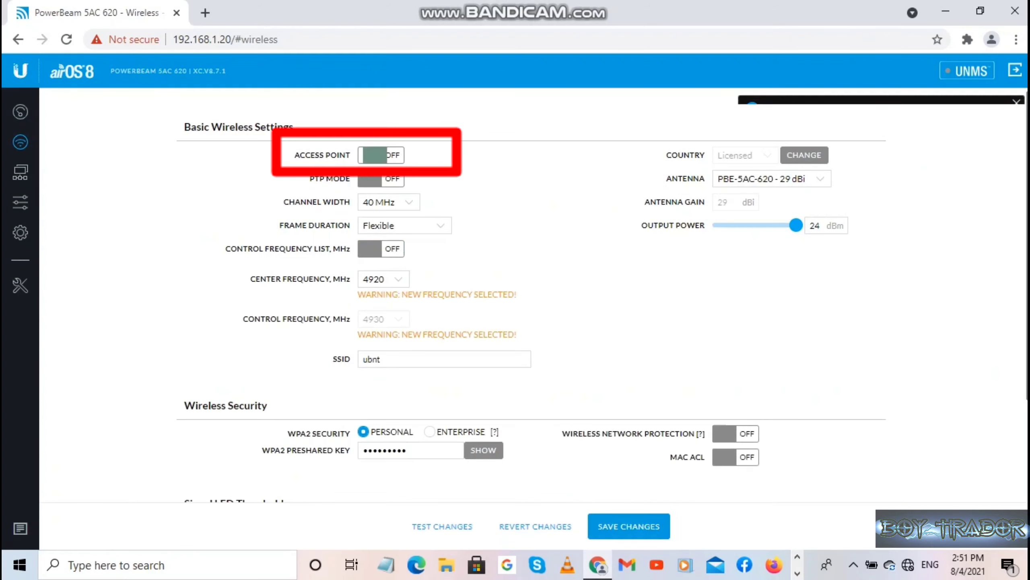
Turn on Access Point and PTP Mode, keeping the 29 dBi antenna.
left_click(381, 154)
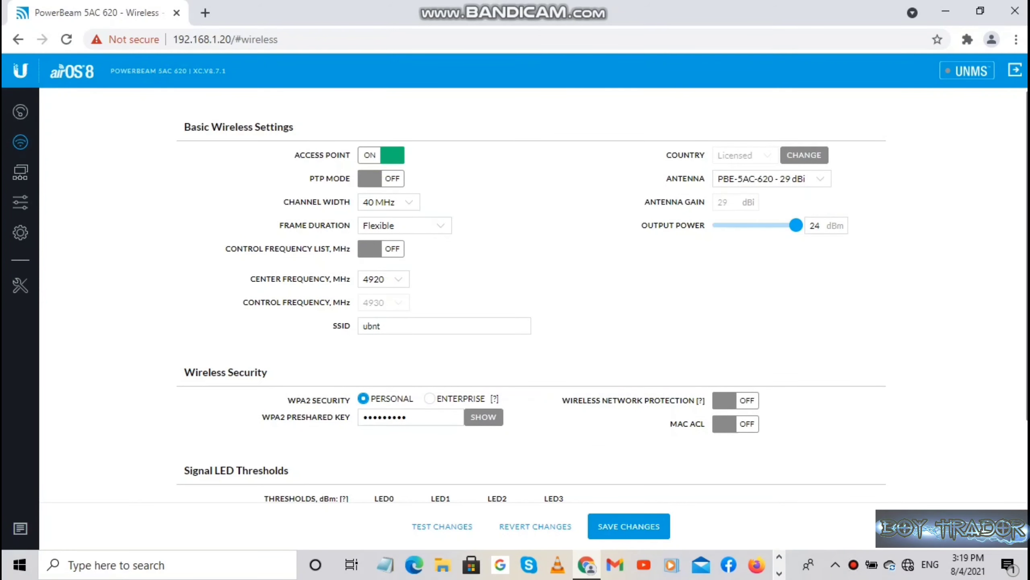
left_click(381, 179)
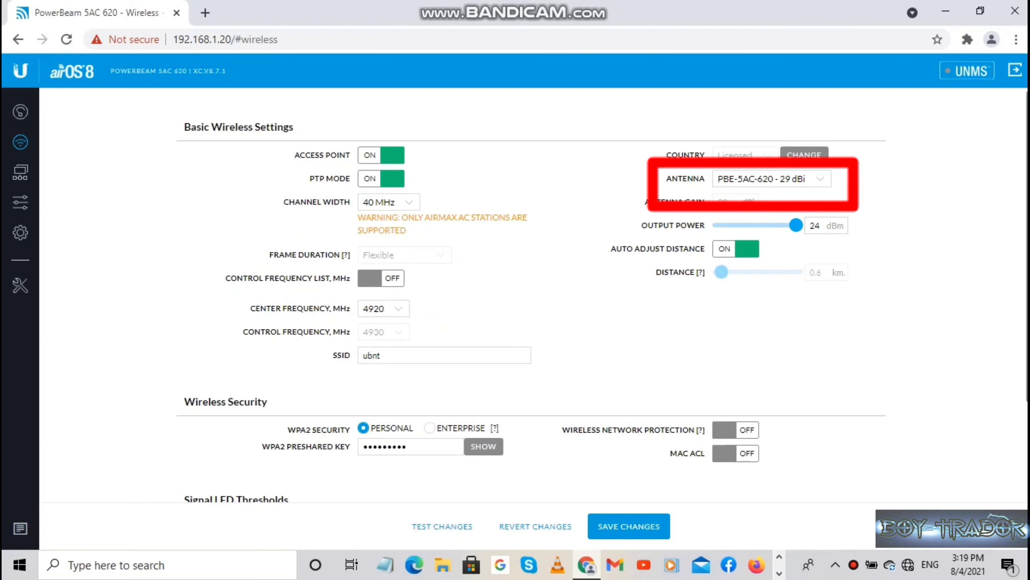
left_click(772, 178)
left_click(762, 194)
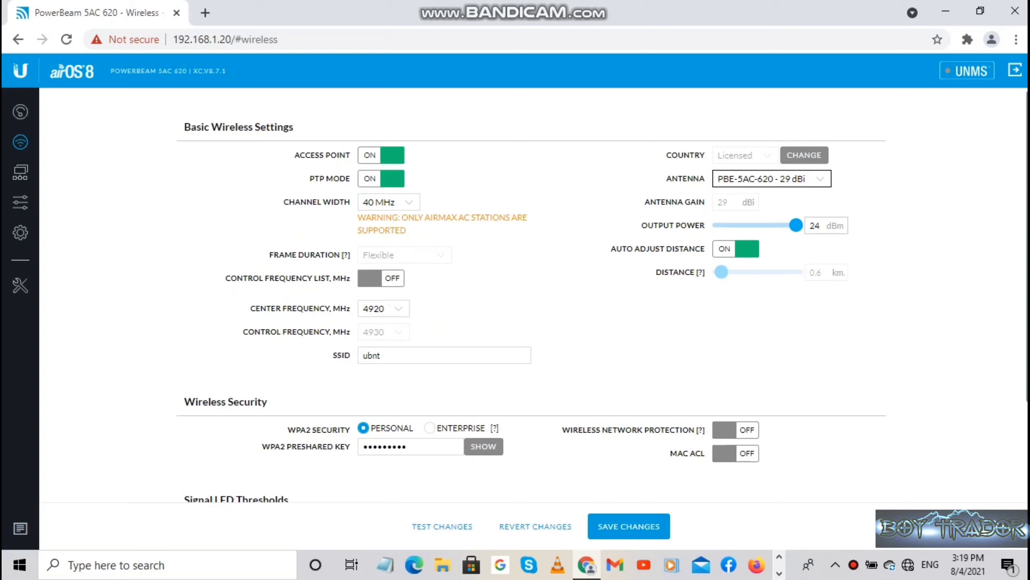
Set output power to the maximum 24 dBm.
left_click_drag(796, 225, 746, 225)
left_click_drag(719, 225, 796, 226)
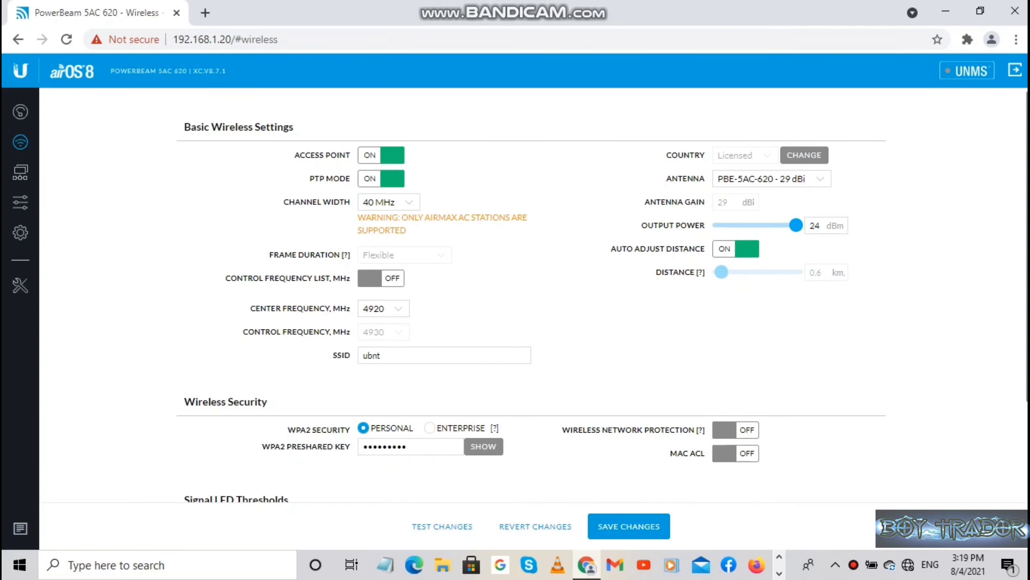
left_click(444, 355)
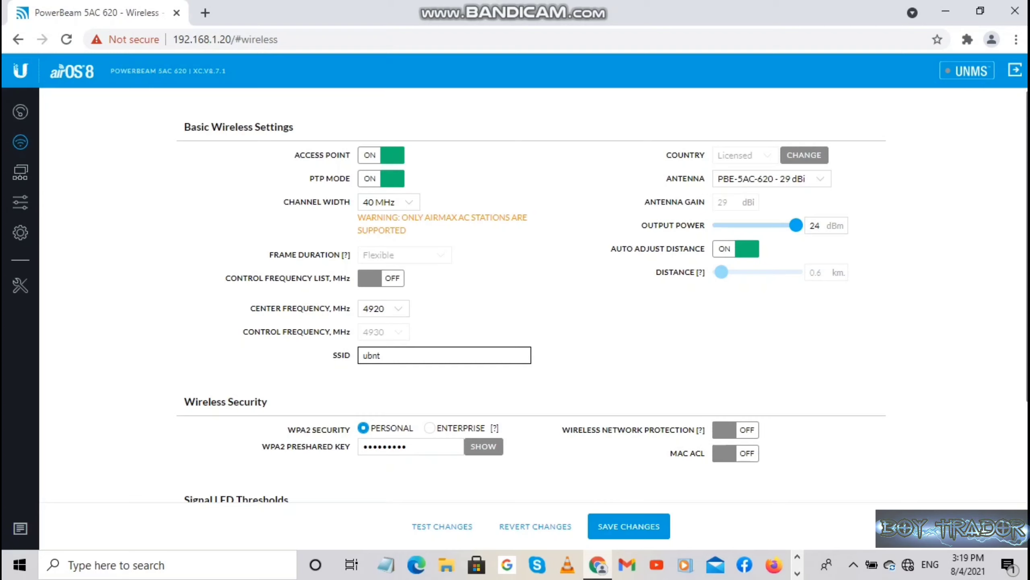
Rename the SSID from ubnt to TOWER 1 AP.
key("BackSpace")
key("BackSpace")
key("BackSpace")
key("BackSpace")
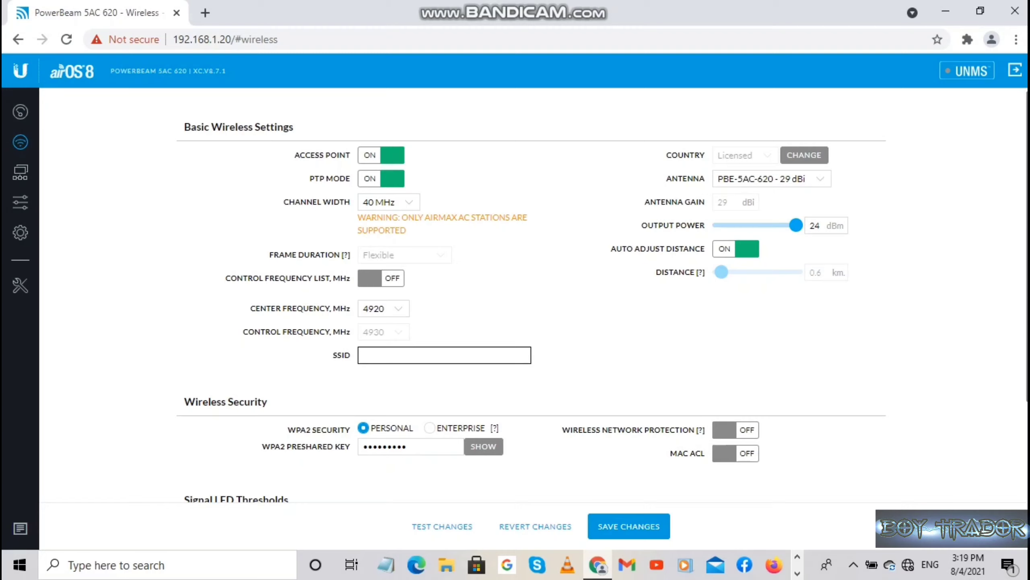
type("TOWER 1 AP")
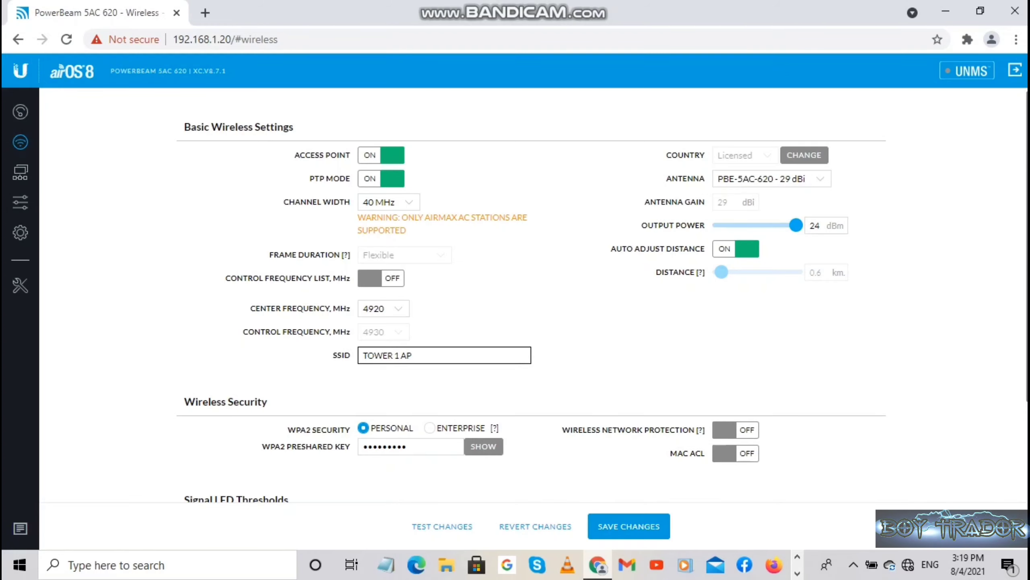
scroll(528, 296, "down", 3)
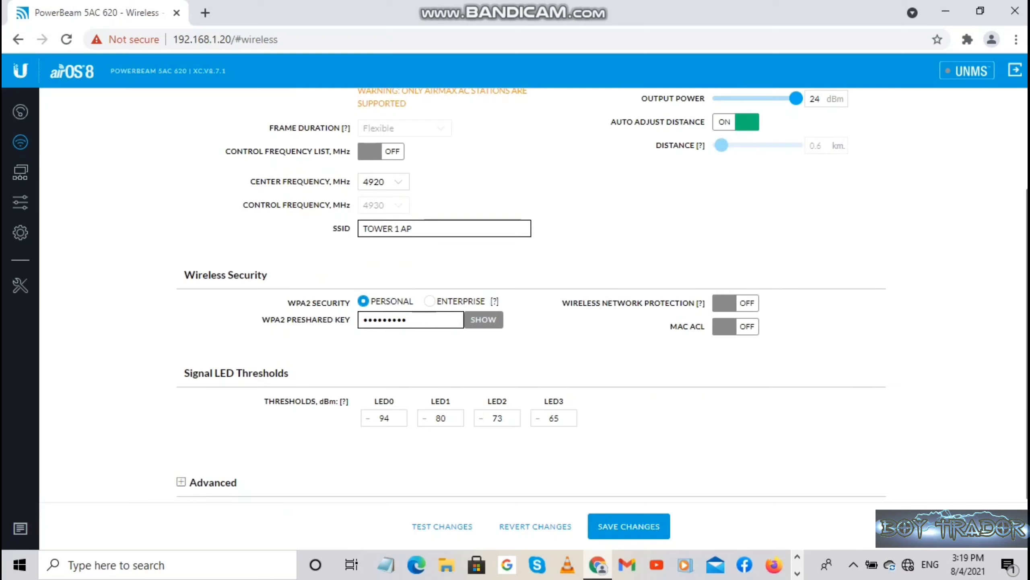
Replace the WPA2 preshared key with the new pasted key.
left_click(410, 320)
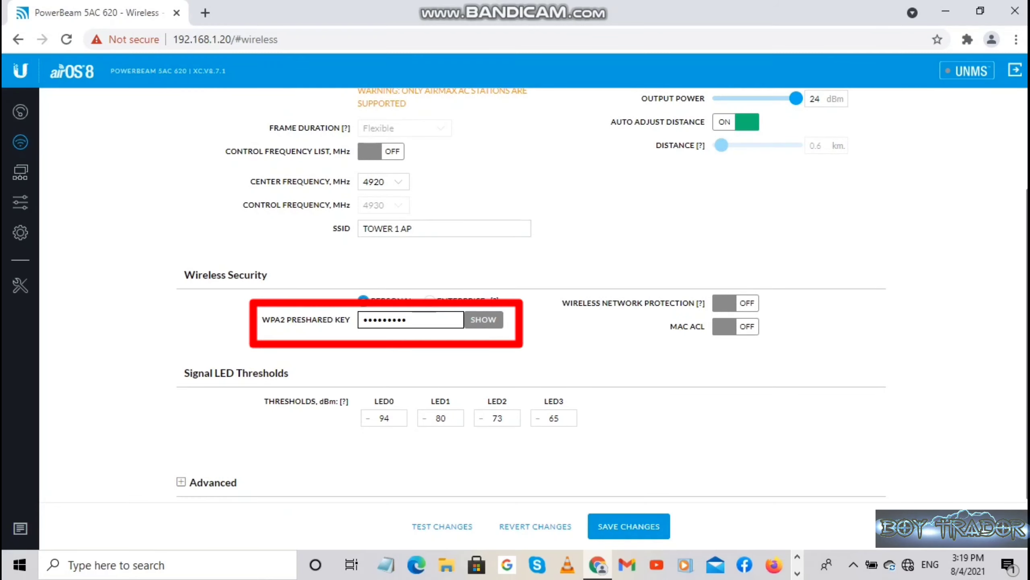
key("BackSpace")
key("BackSpace")
key("BackSpace")
key("BackSpace")
key("BackSpace")
key("BackSpace")
key("BackSpace")
key("BackSpace")
key("BackSpace")
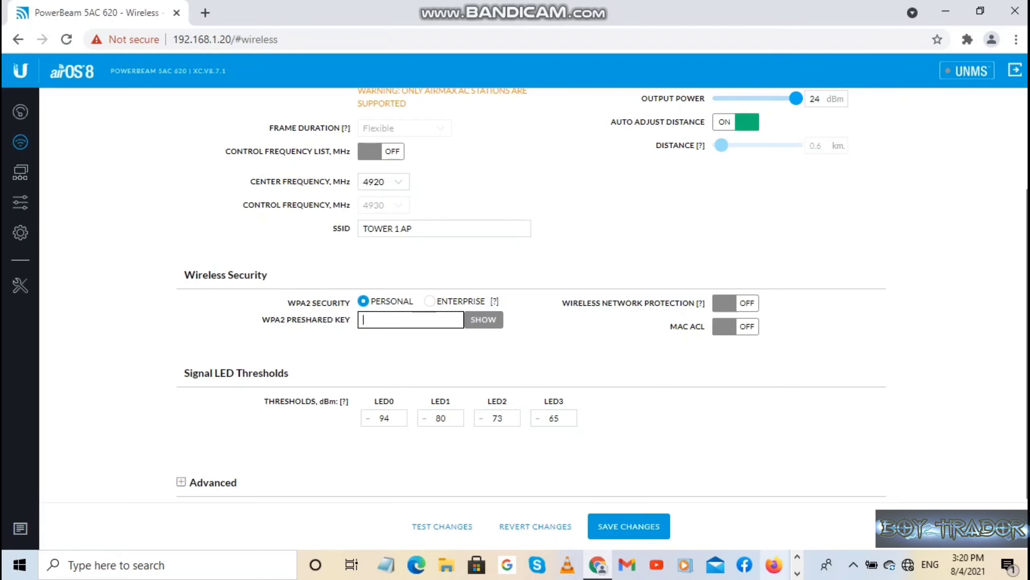
key("ctrl+v")
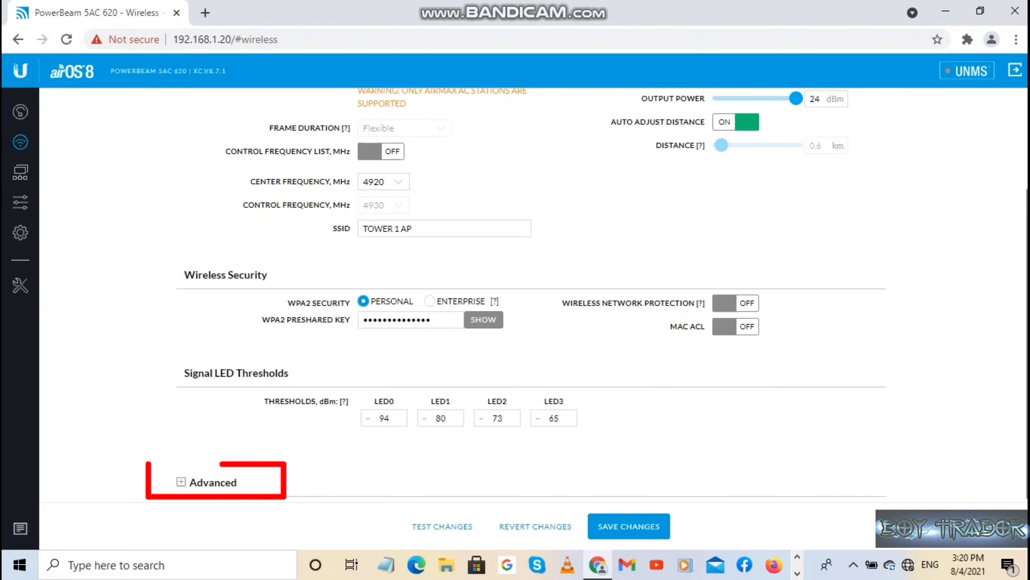
Expand Advanced wireless settings and switch Calculate EIRP Limit off.
left_click(181, 482)
scroll(531, 294, "down", 1)
scroll(531, 294, "down", 2)
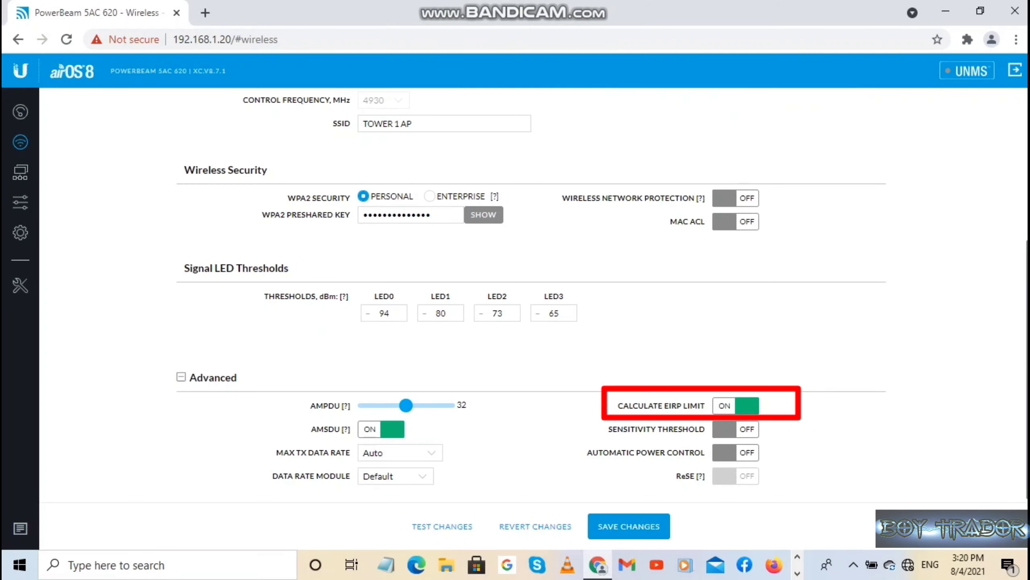
left_click(736, 406)
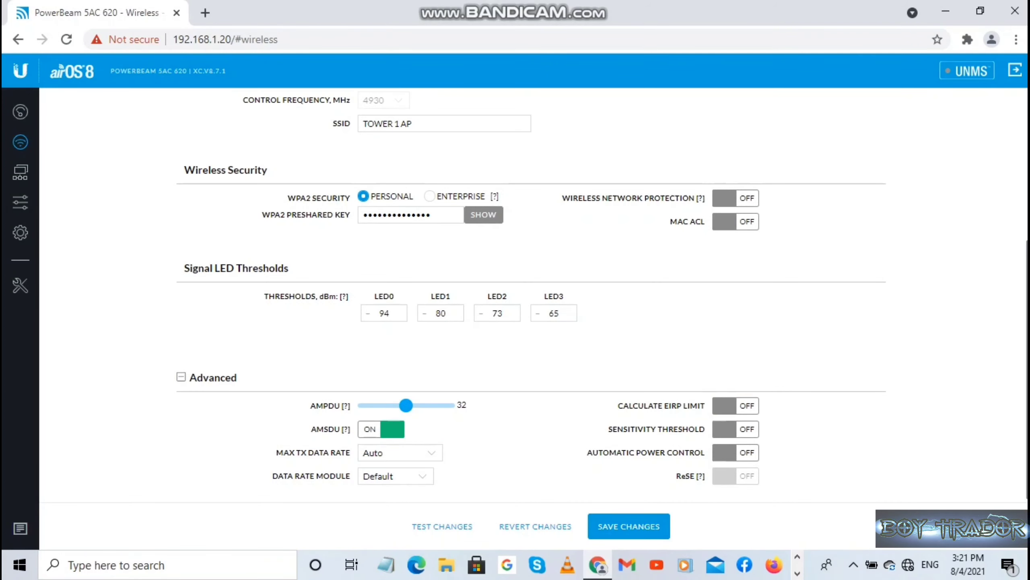
scroll(528, 299, "up", 5)
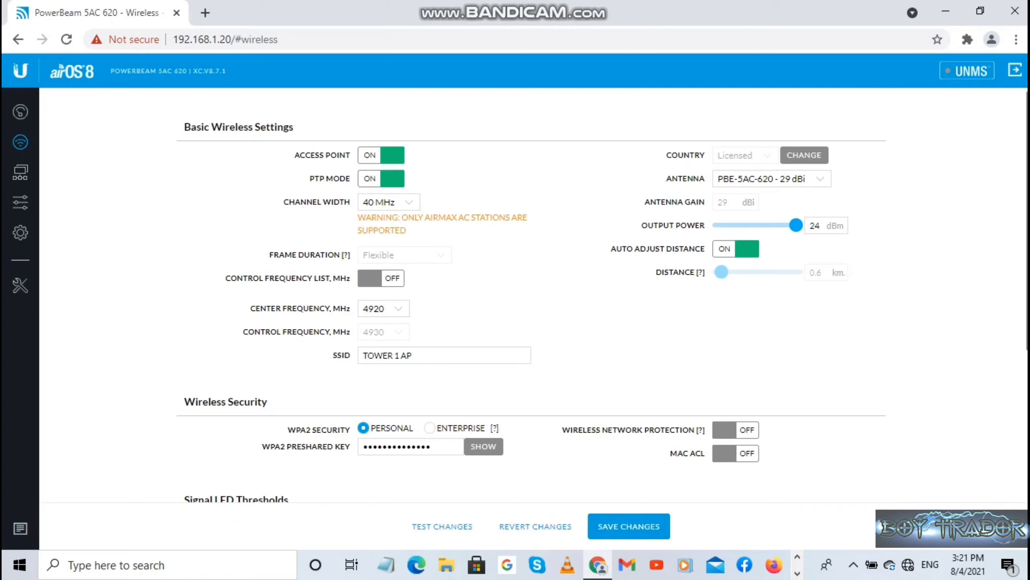
Choose 5745 MHz center frequency (control 5735 MHz) and save the wireless changes.
left_click(383, 308)
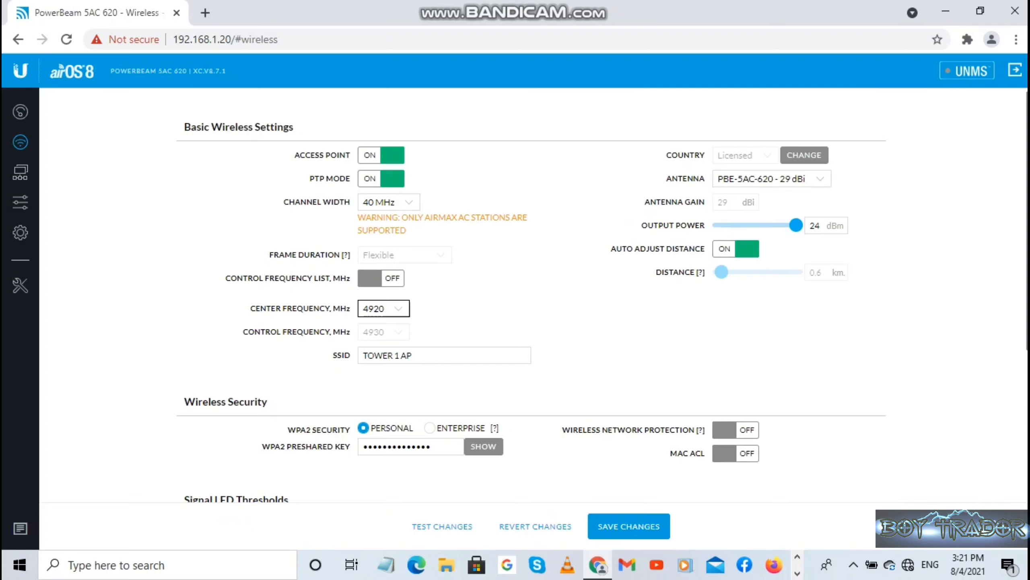
left_click(384, 308)
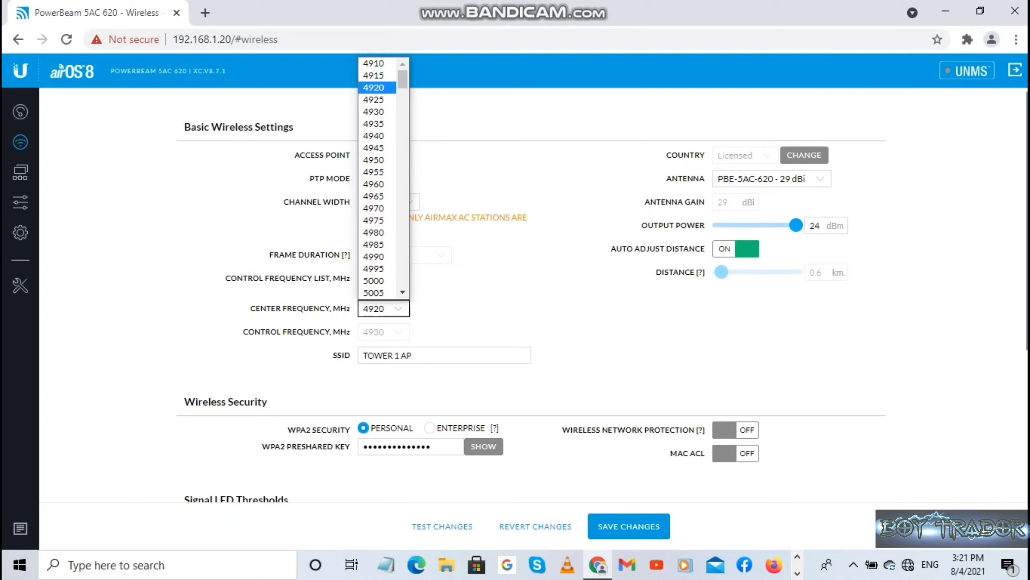
left_click(383, 308)
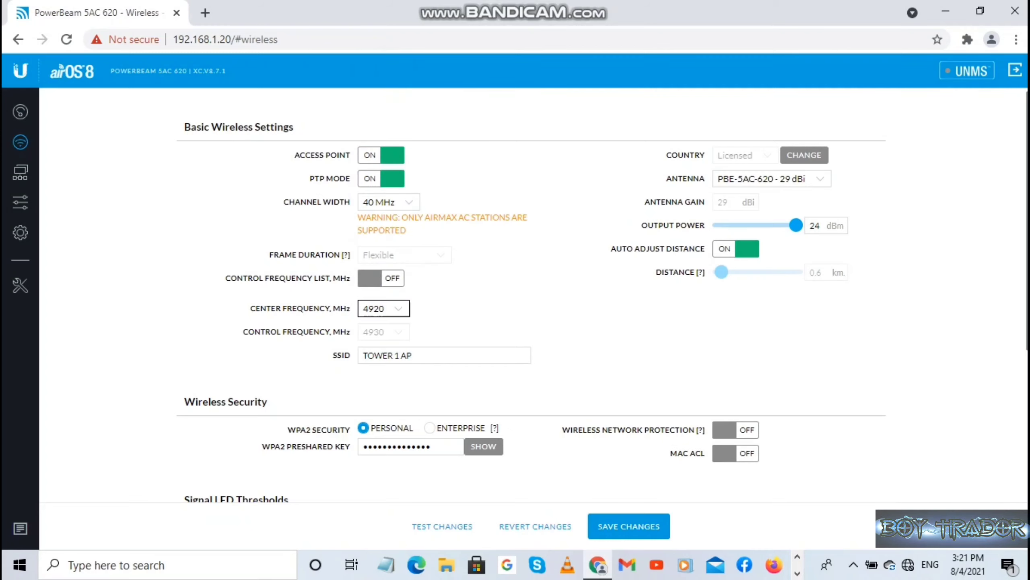
left_click(384, 308)
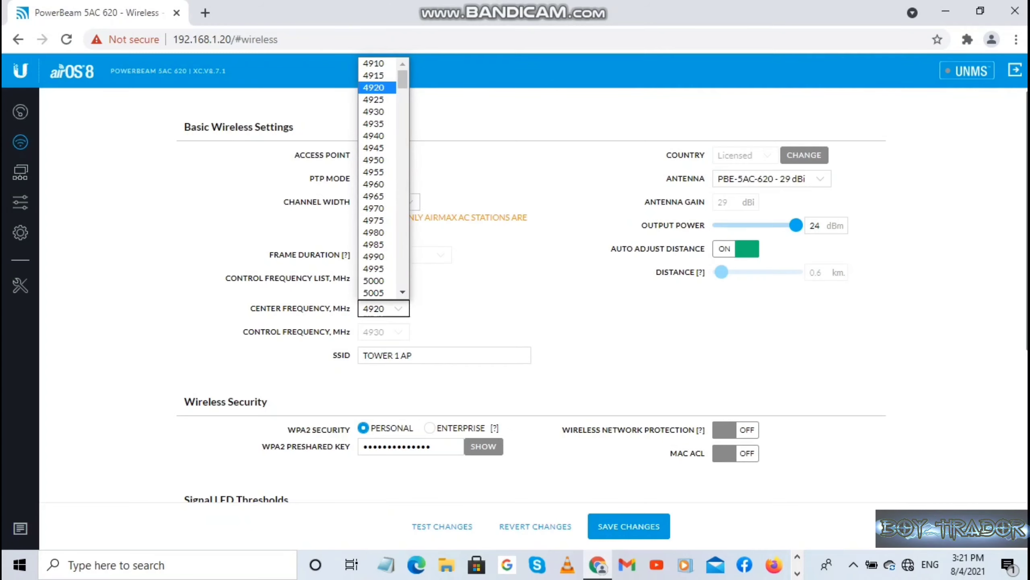
scroll(383, 174, "down", 15)
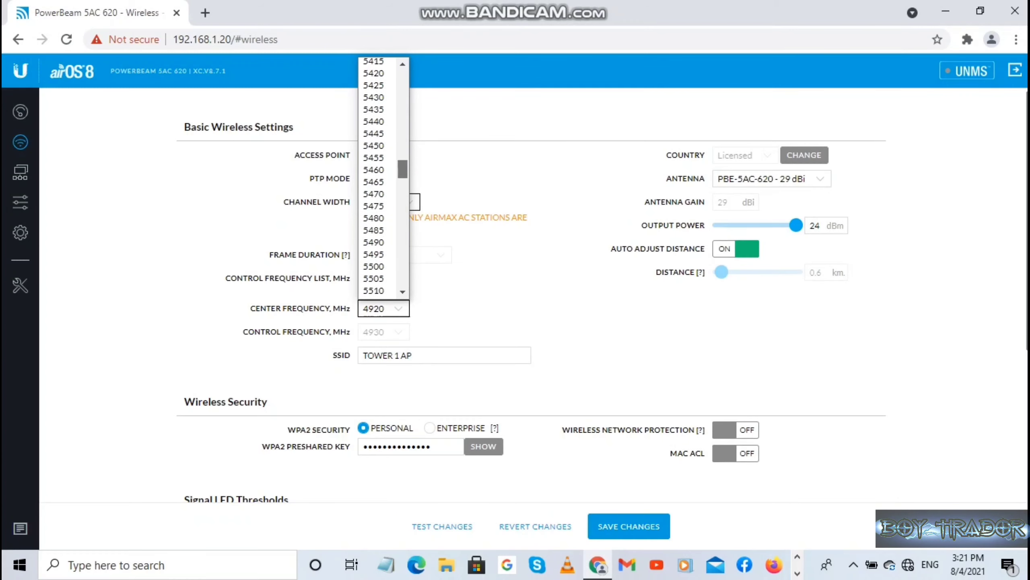
scroll(383, 175, "down", 12)
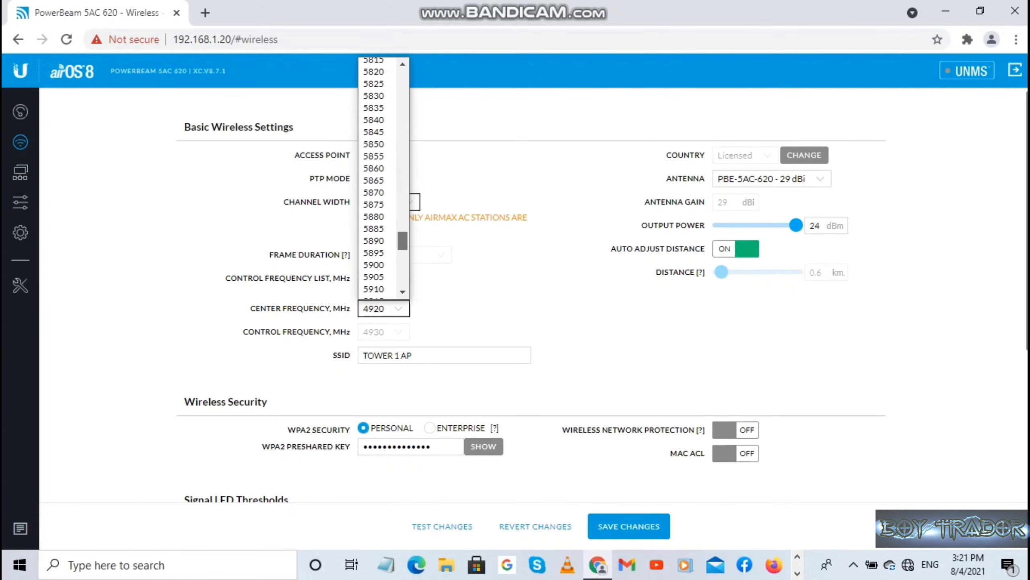
scroll(383, 175, "up", 5)
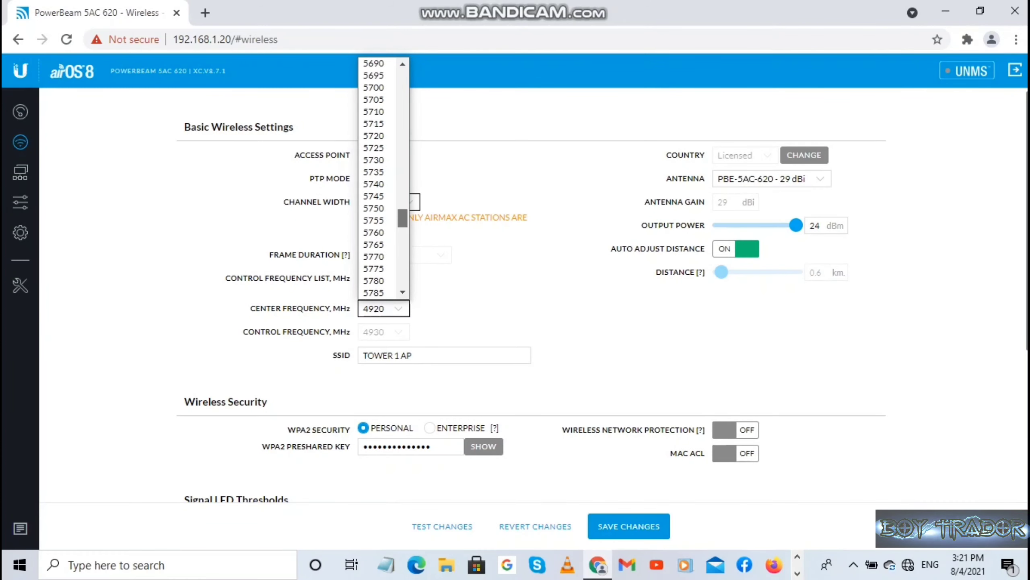
left_click(374, 196)
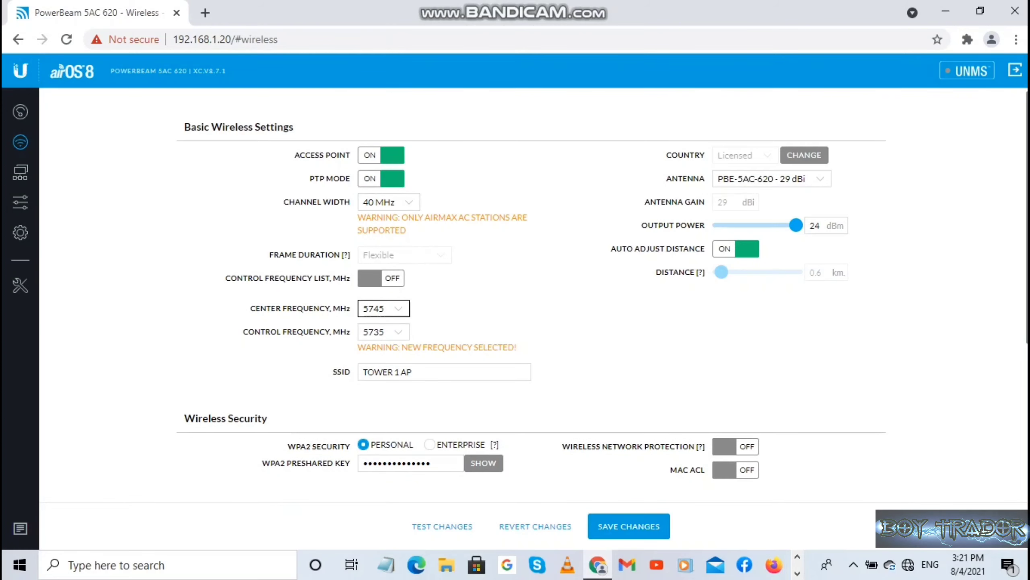
scroll(532, 294, "down", 6)
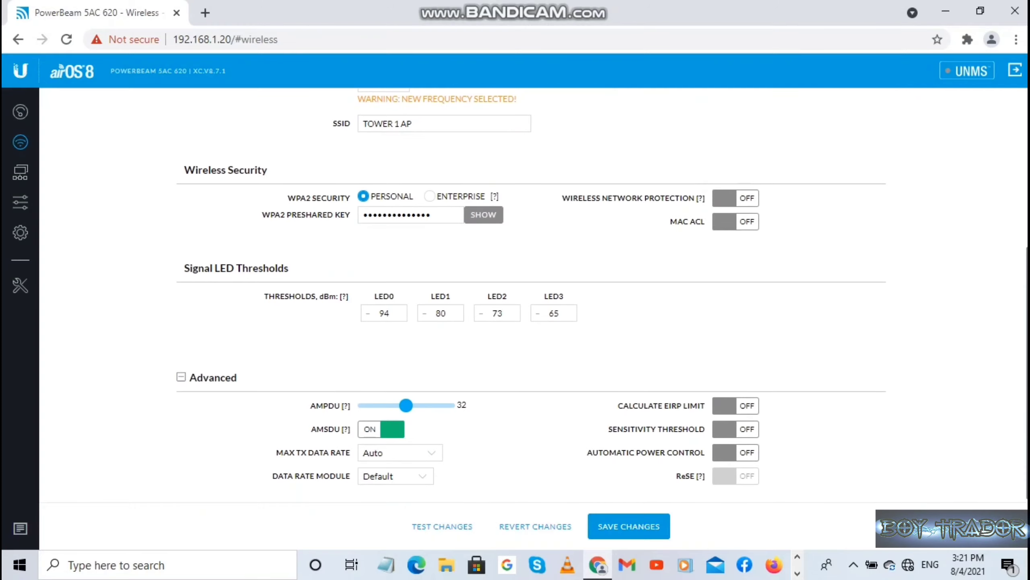
left_click(628, 526)
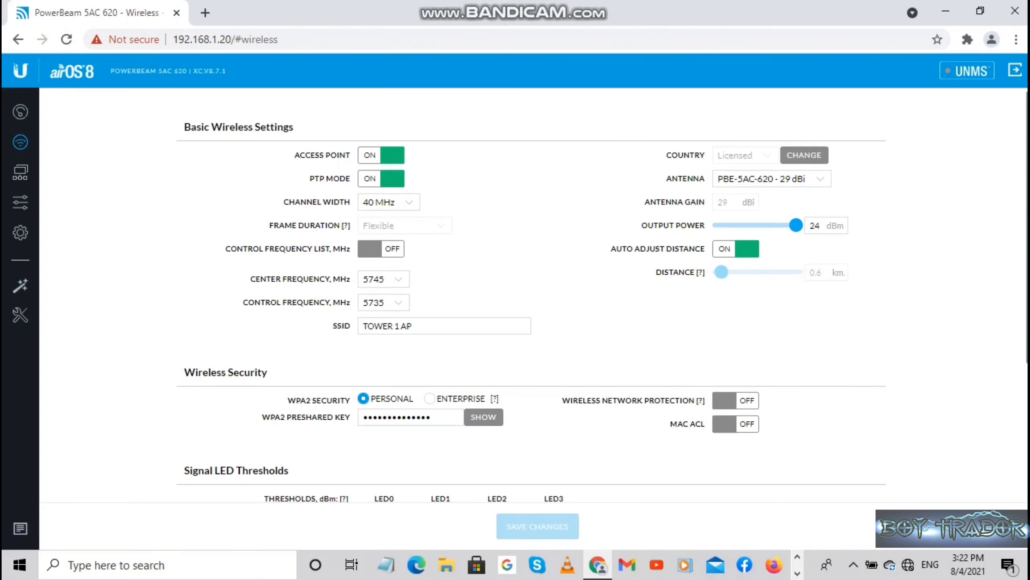
On the Network page, turn off IPv6 and Auto IP Aliasing.
left_click(20, 172)
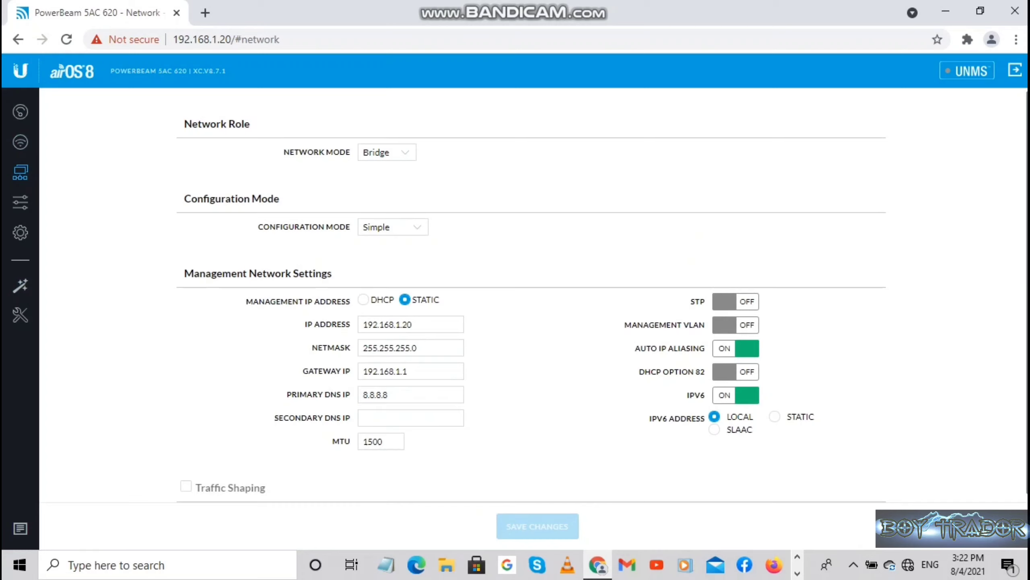
left_click(736, 395)
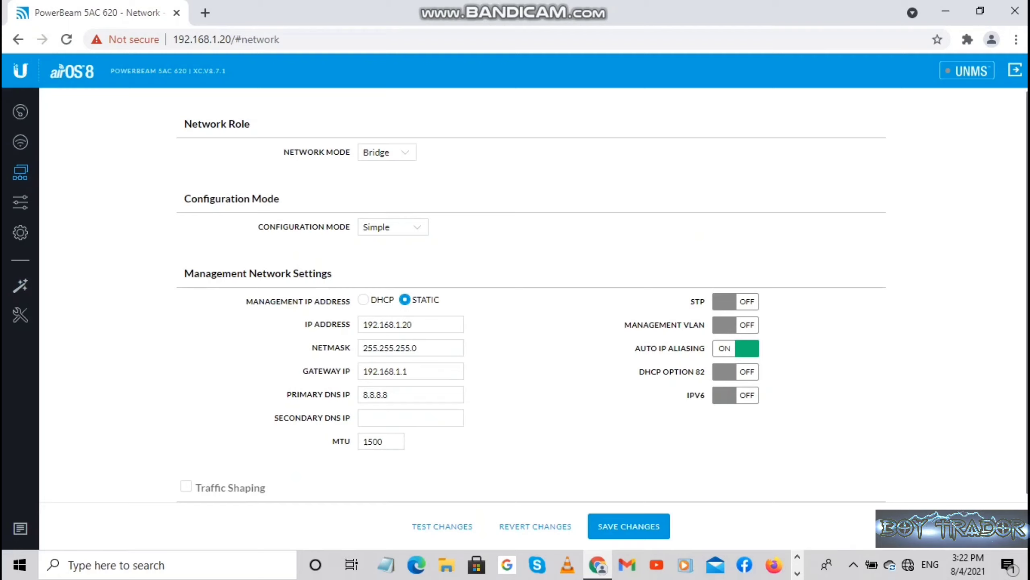
left_click(736, 348)
Clear the old management IP address and begin entering 192.168.88.
left_click(411, 324)
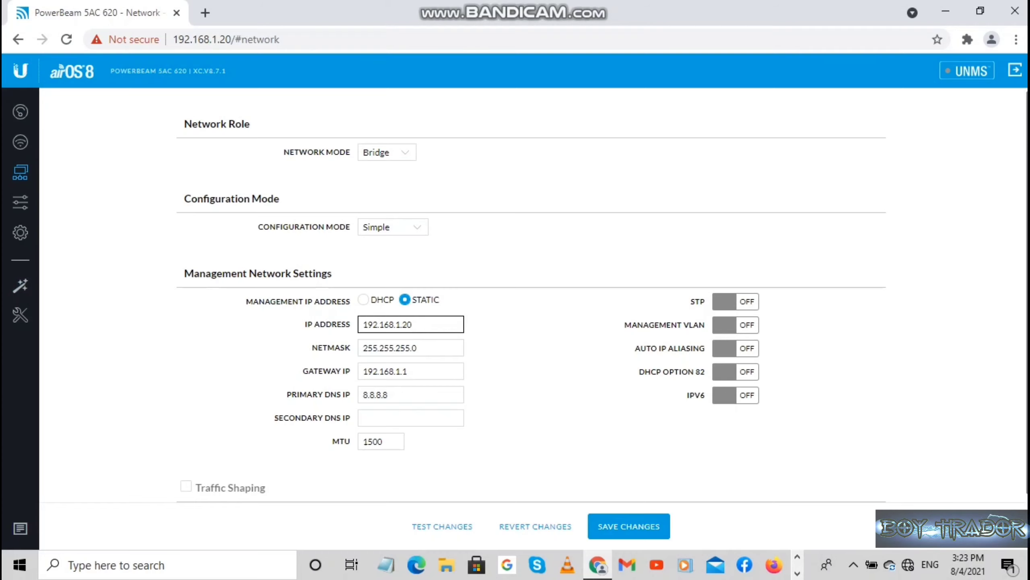
key("BackSpace")
key("BackSpace")
key("BackSpace")
key("BackSpace")
key("BackSpace")
key("BackSpace")
key("BackSpace")
key("BackSpace")
key("BackSpace")
key("BackSpace")
key("BackSpace")
key("BackSpace")
type("192.168")
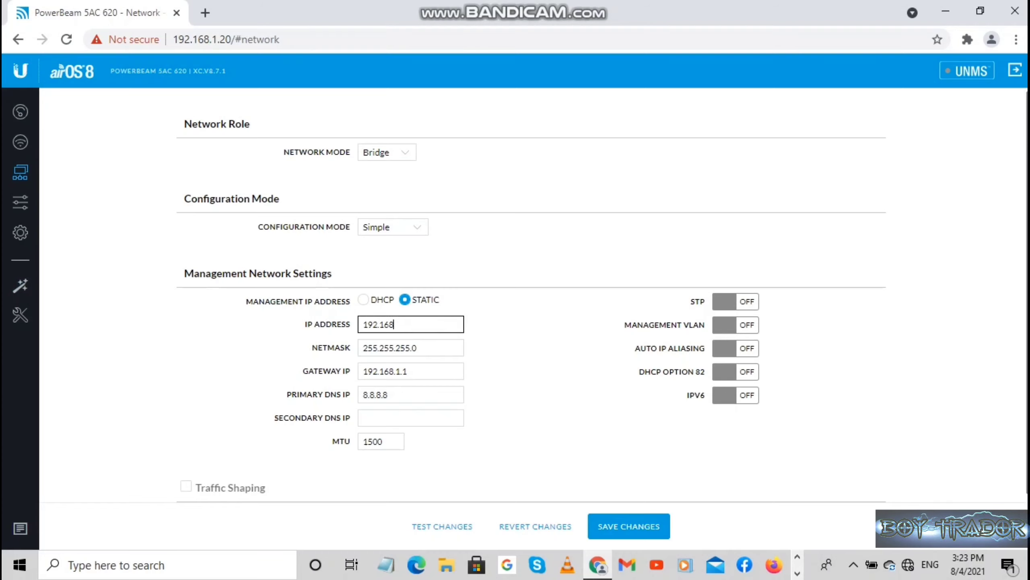
type(".88")
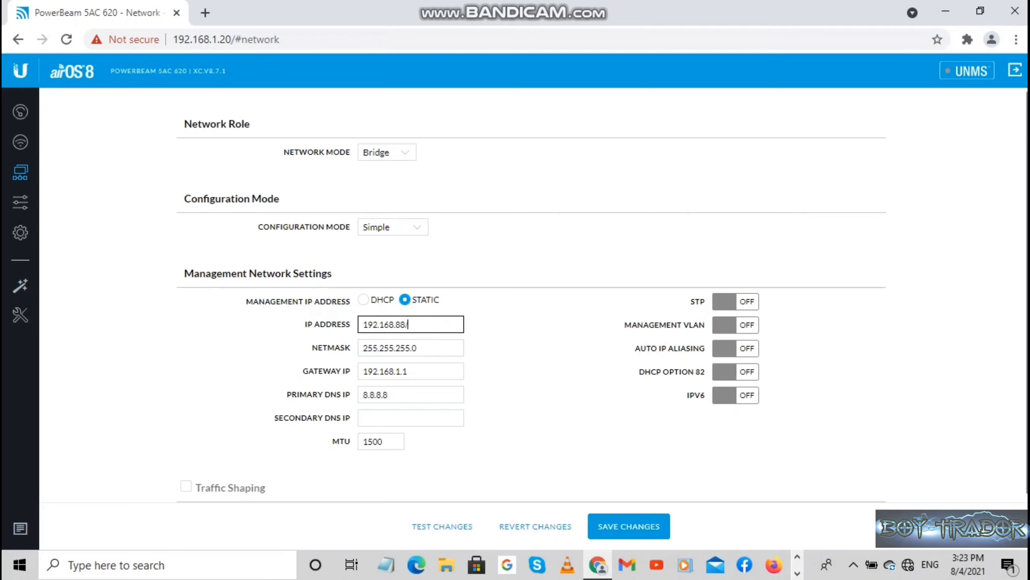
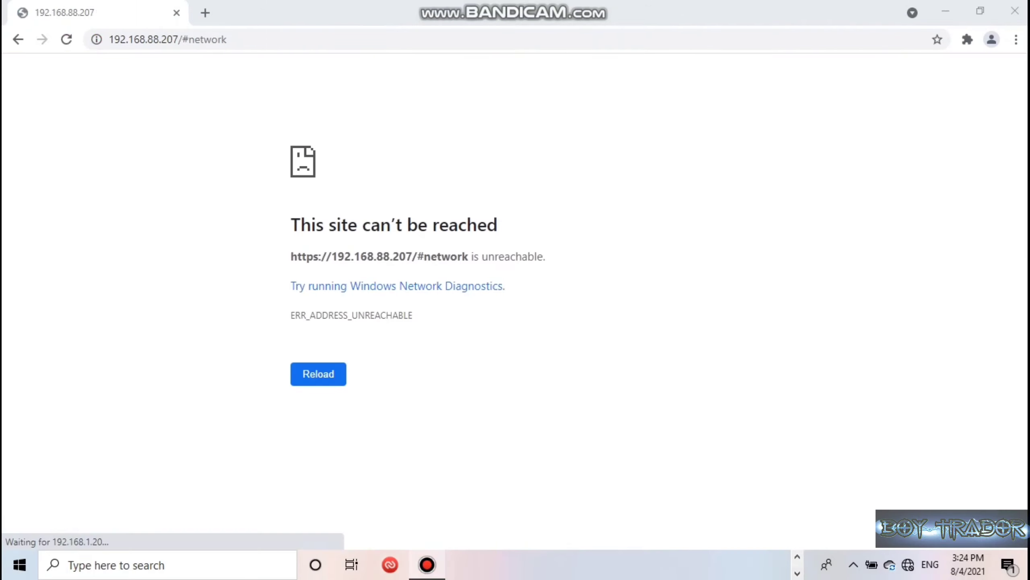
Apply the new management IP 192.168.88.207, after which the device becomes unreachable.
mouse_move(427, 564)
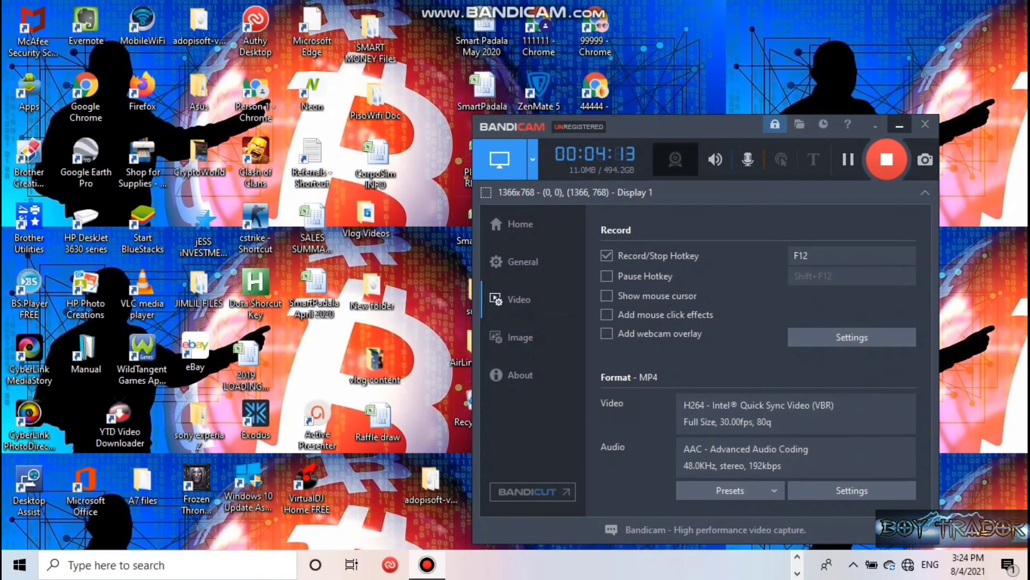
Minimize Bandicam and reach the Network and Sharing Center through Settings > Network & Internet.
left_click(899, 126)
left_click(20, 564)
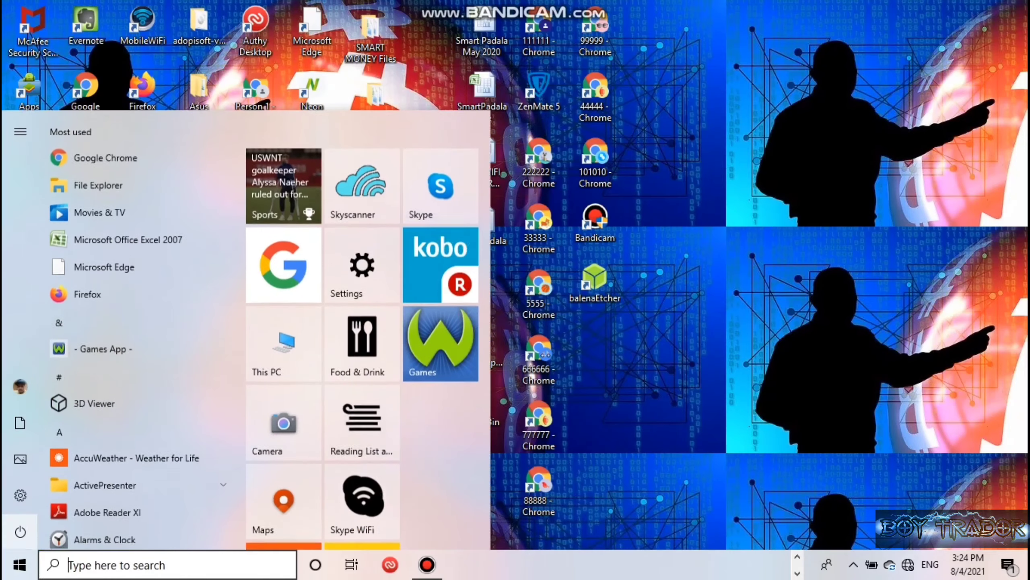
left_click(18, 492)
scroll(564, 284, "down", 3)
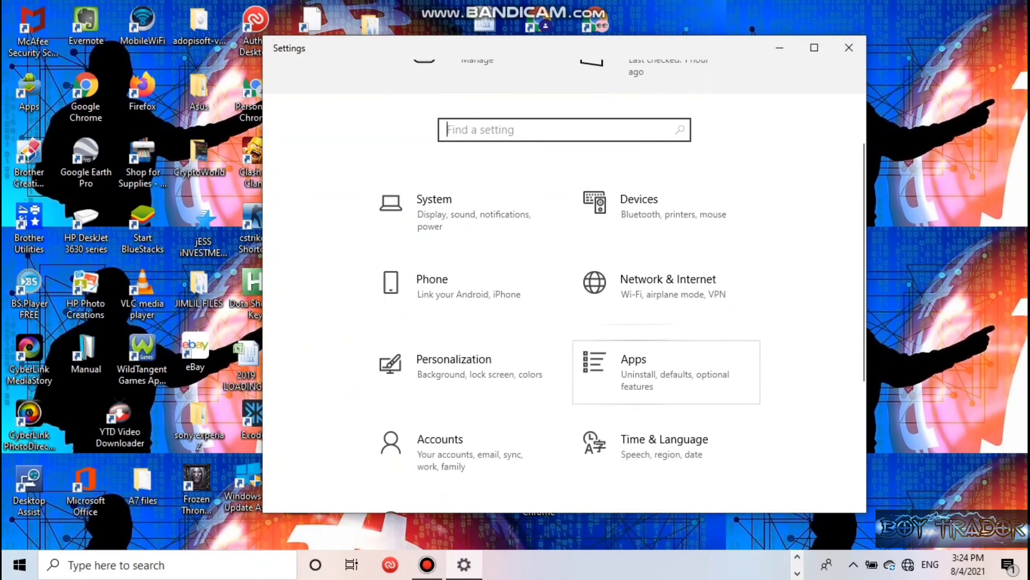
left_click(666, 292)
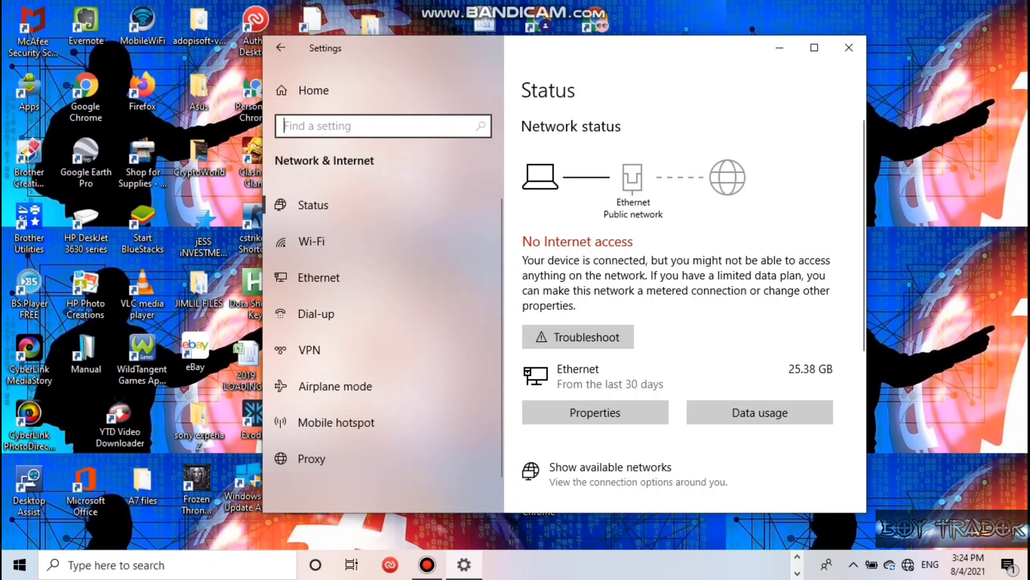
scroll(674, 331, "down", 5)
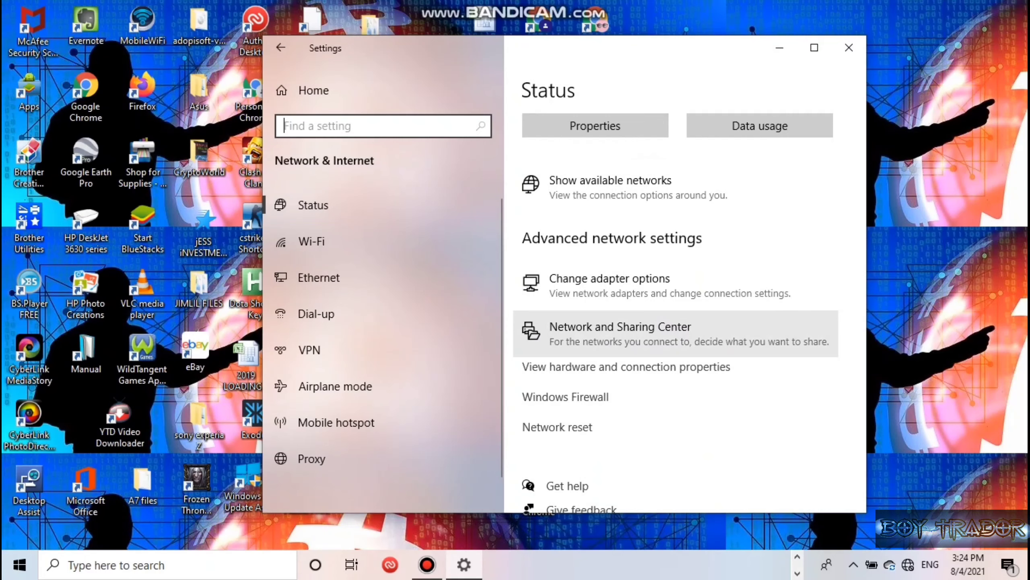
left_click(666, 334)
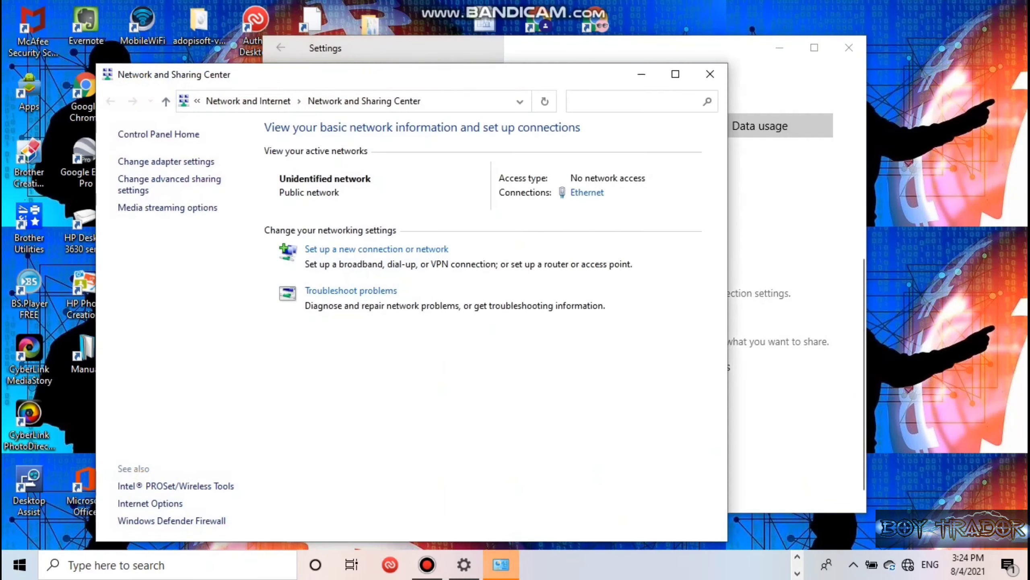
Change the Ethernet adapter's static IPv4 address to 192.168.88.20.
left_click(587, 192)
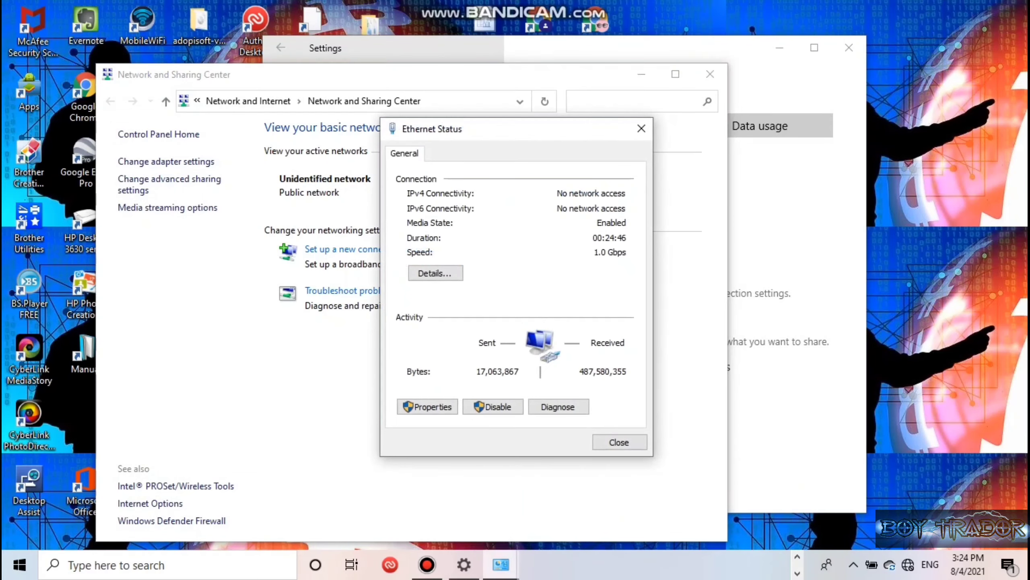
left_click(427, 407)
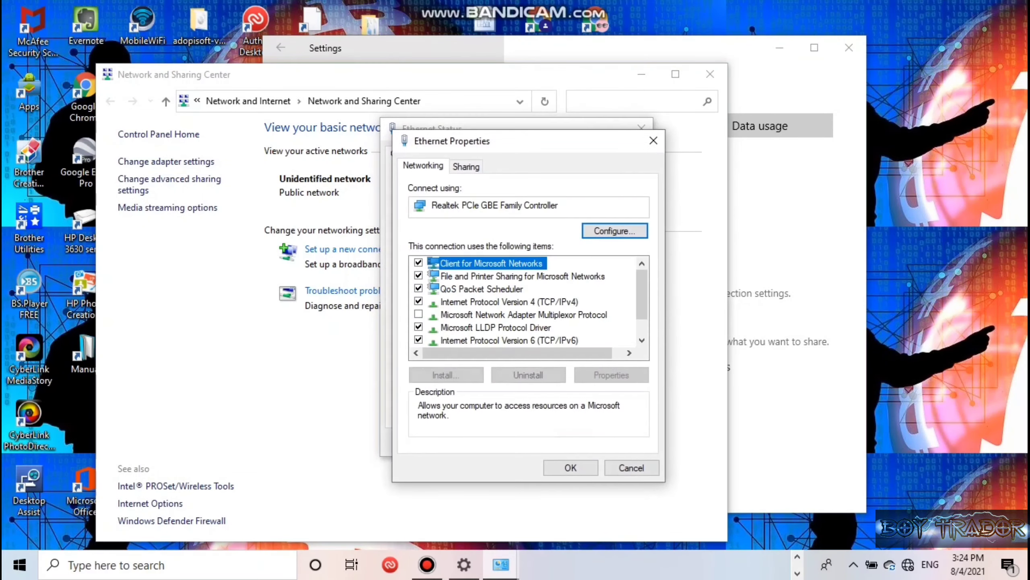
left_click(510, 302)
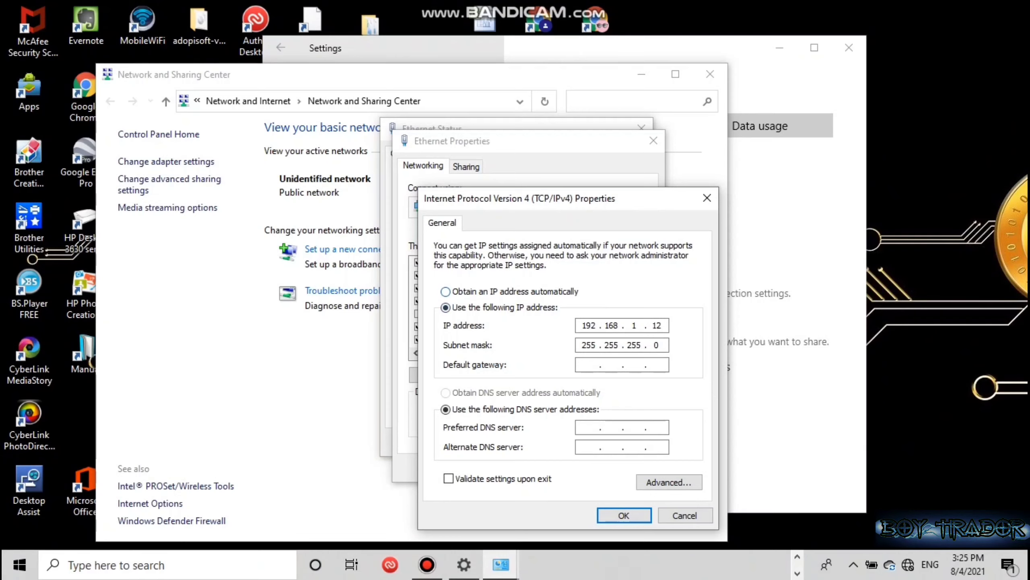
left_click(661, 326)
key("BackSpace")
key("BackSpace")
key("BackSpace")
key("BackSpace")
type("888")
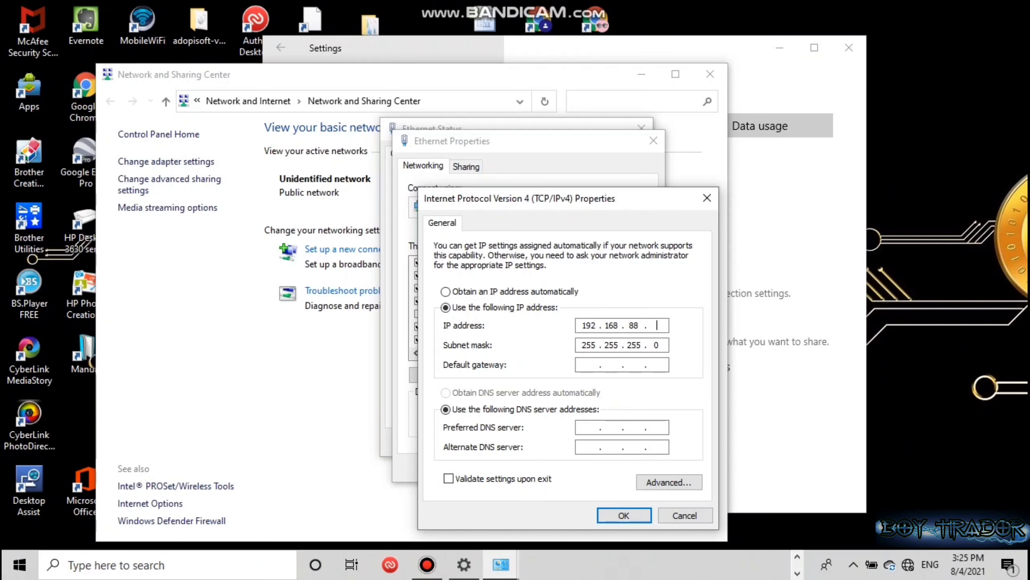
type("20")
key("Return")
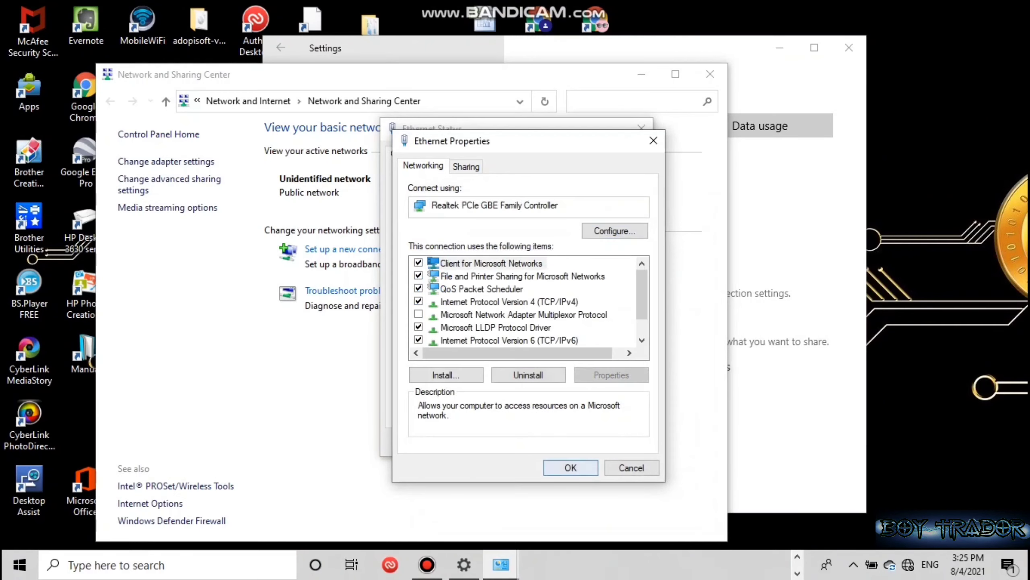
key("Return")
Close Ethernet Status and minimize the Network and Sharing Center and Settings windows.
left_click(619, 442)
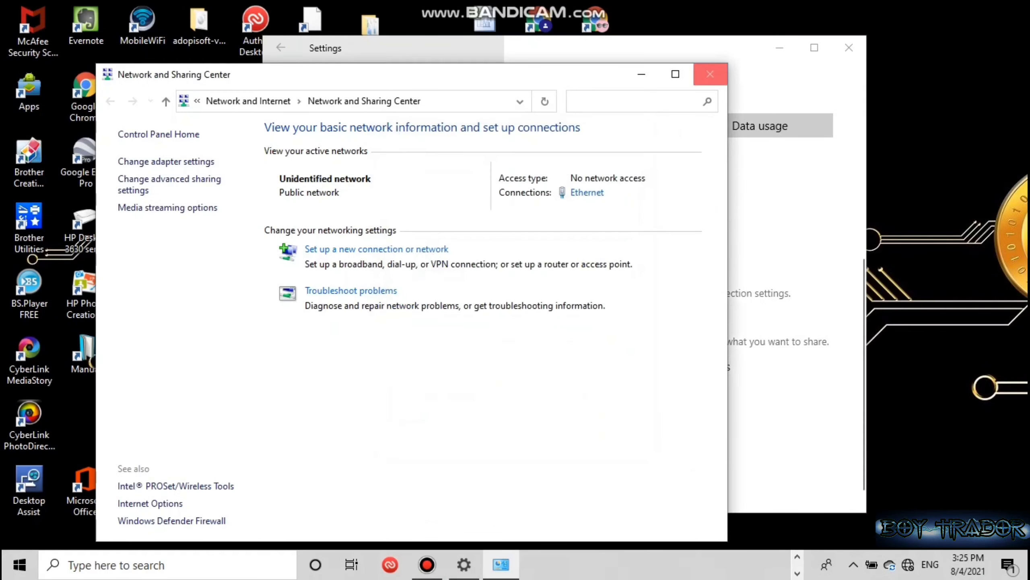
left_click(641, 74)
left_click(779, 47)
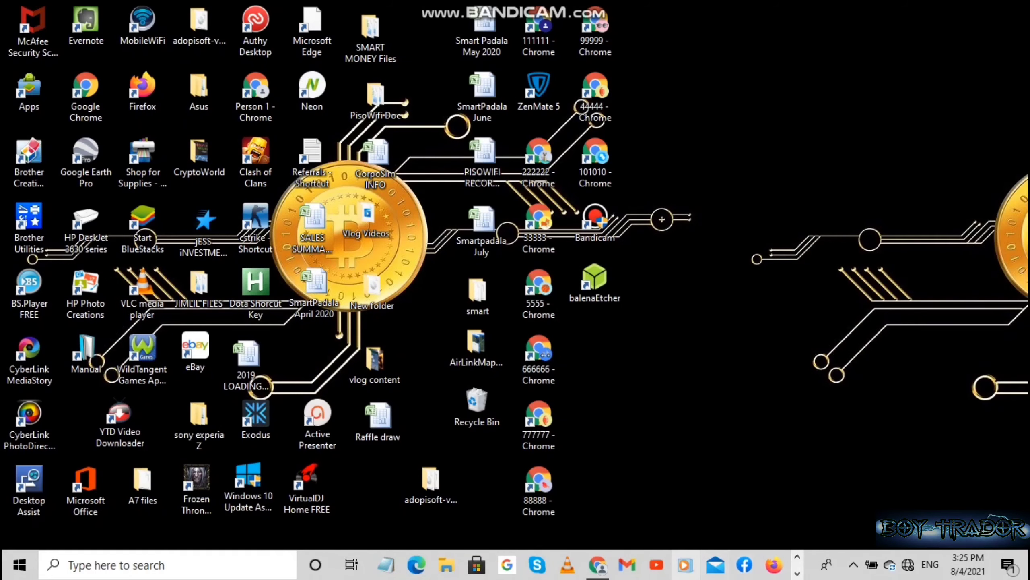
left_click(598, 564)
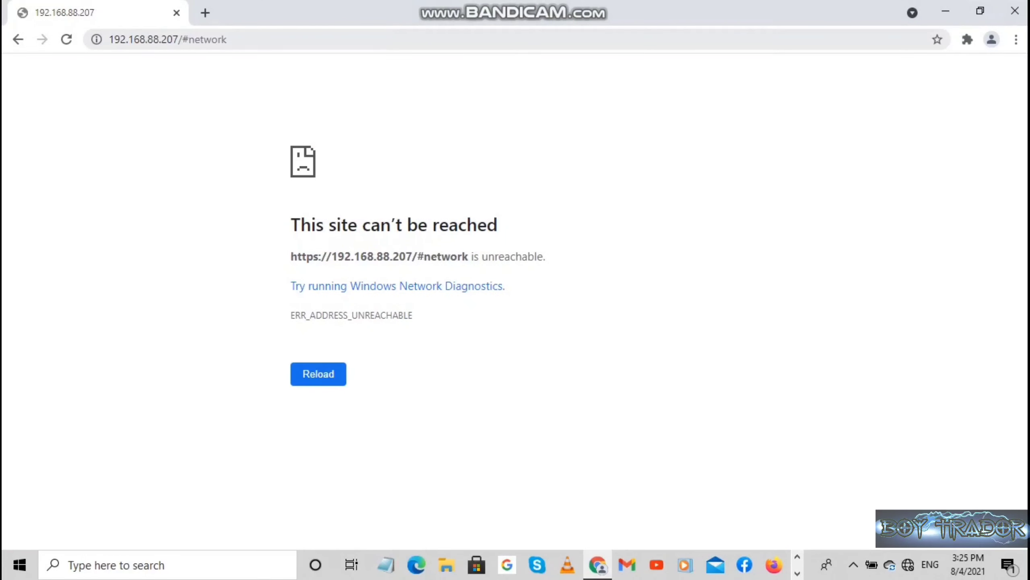
left_click(168, 40)
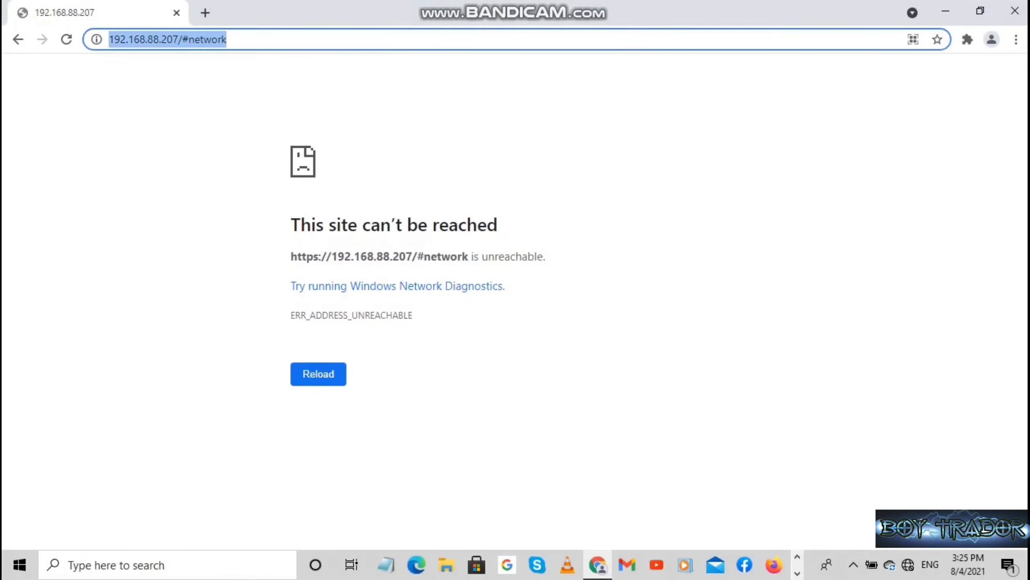
left_click(261, 39)
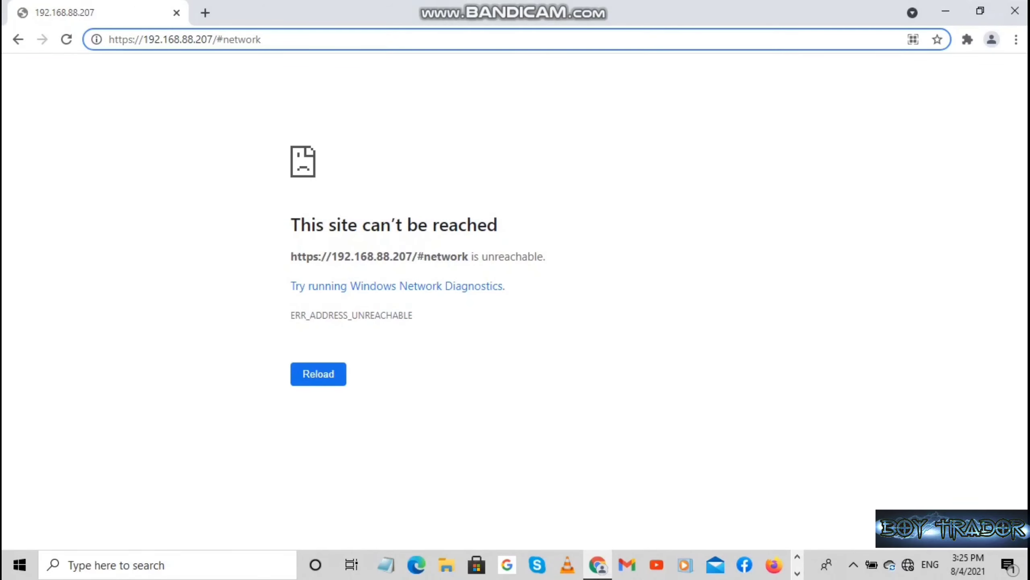
key("Return")
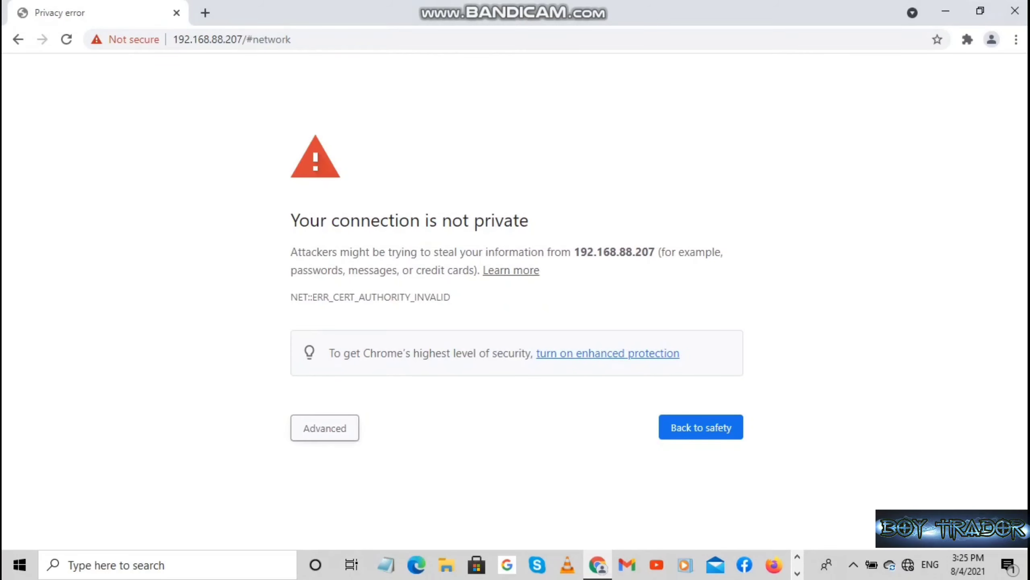
left_click(324, 427)
scroll(324, 427, "down", 2)
left_click(360, 502)
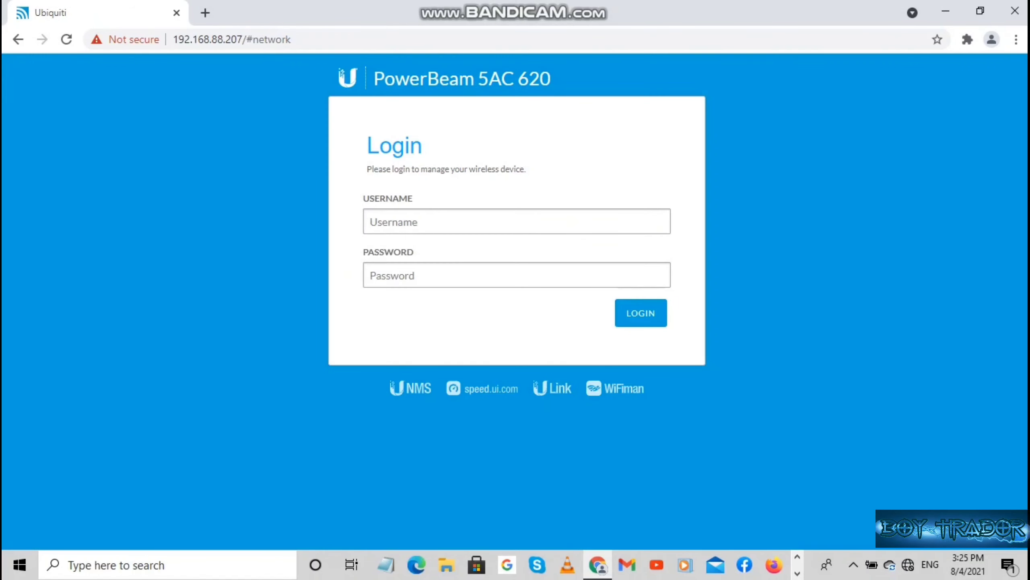
Log in with the saved admin username and the device password.
left_click(568, 222)
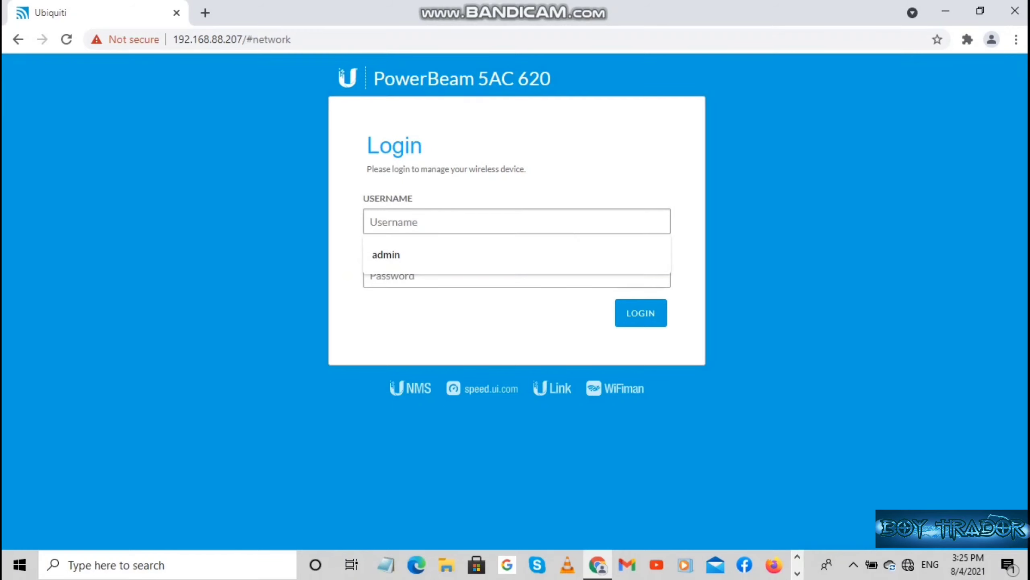
key("Down")
key("Return")
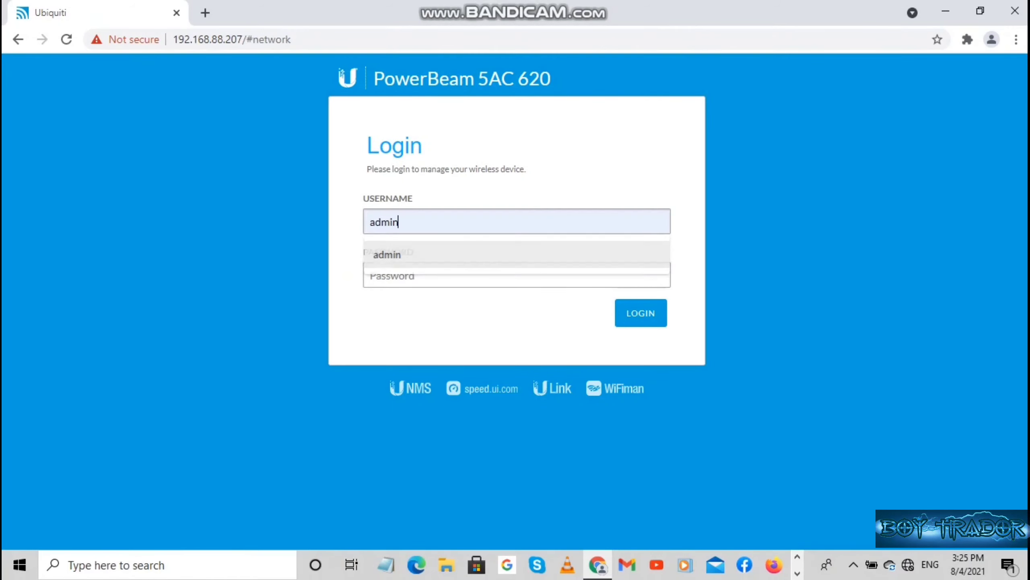
left_click(371, 276)
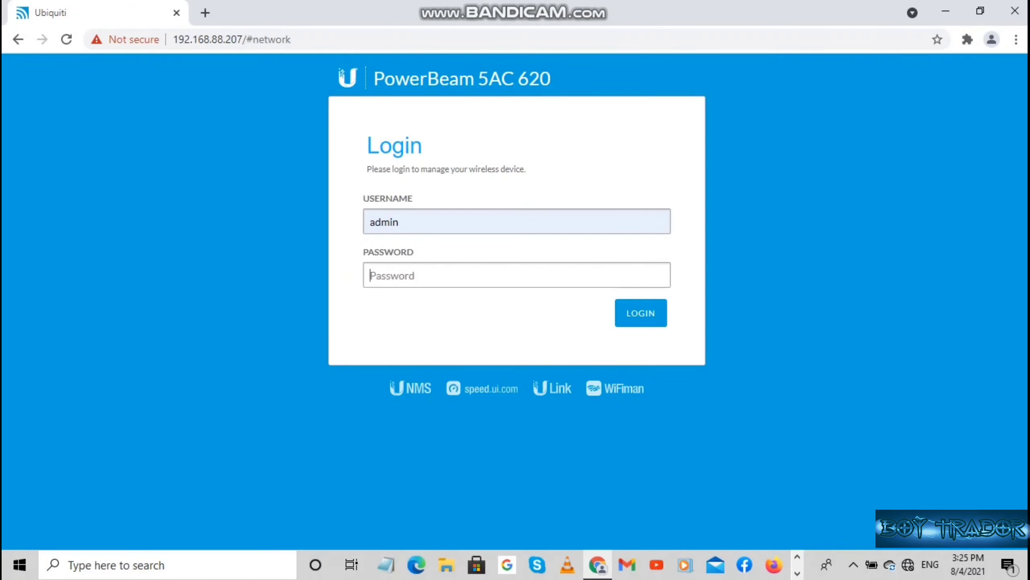
type("ubnt")
key("Return")
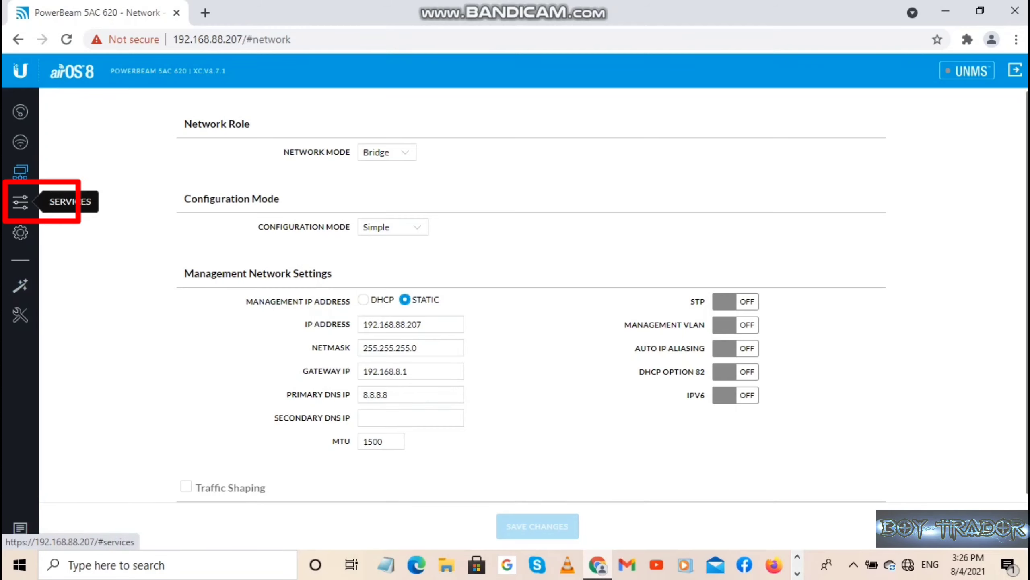
Review the Services page: HTTPS on port 443, SSH on port 22, Device Discovery enabled.
left_click(20, 202)
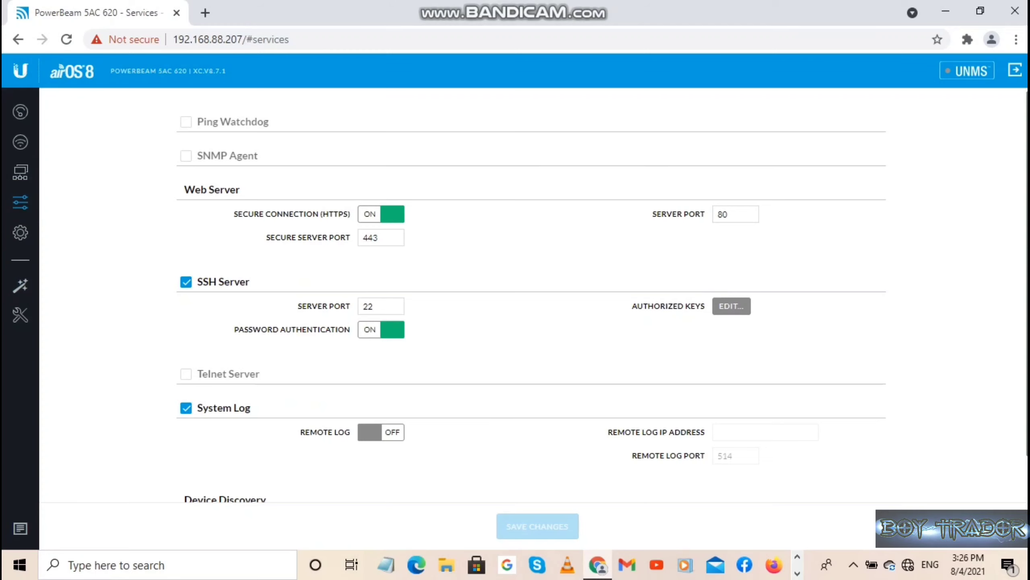
scroll(527, 299, "down", 2)
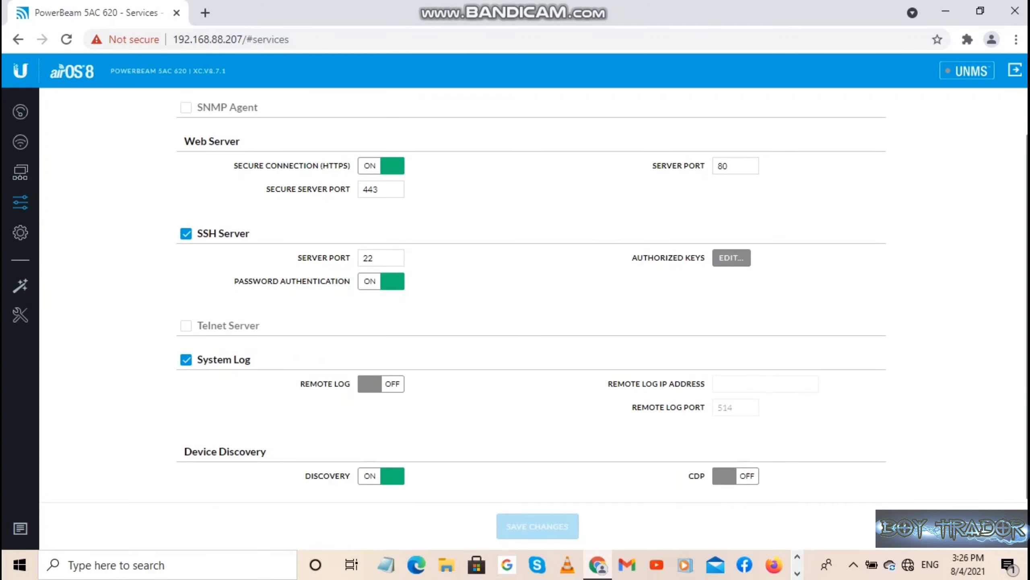
scroll(527, 298, "up", 2)
scroll(527, 299, "down", 2)
scroll(527, 298, "up", 2)
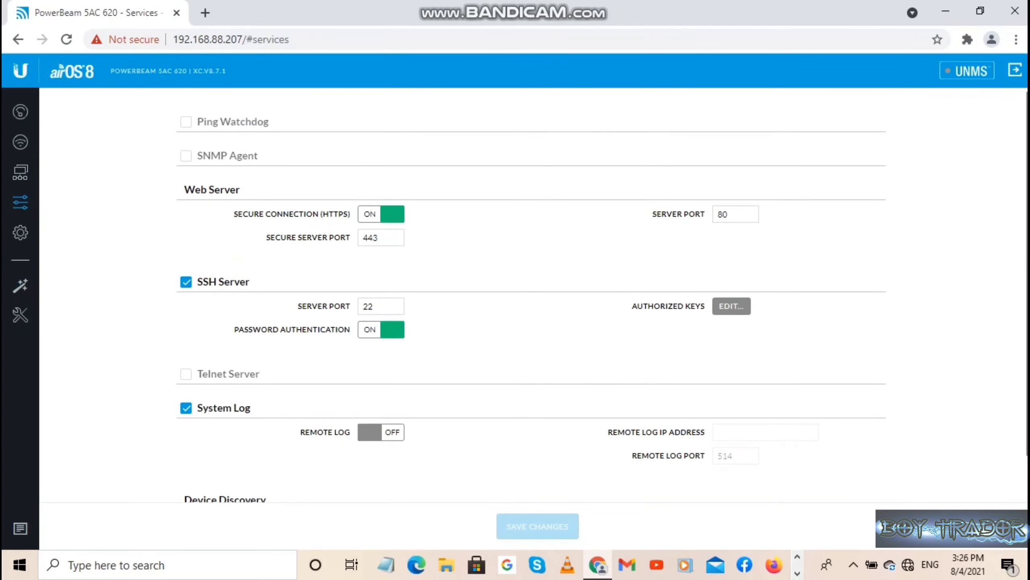
scroll(527, 298, "down", 2)
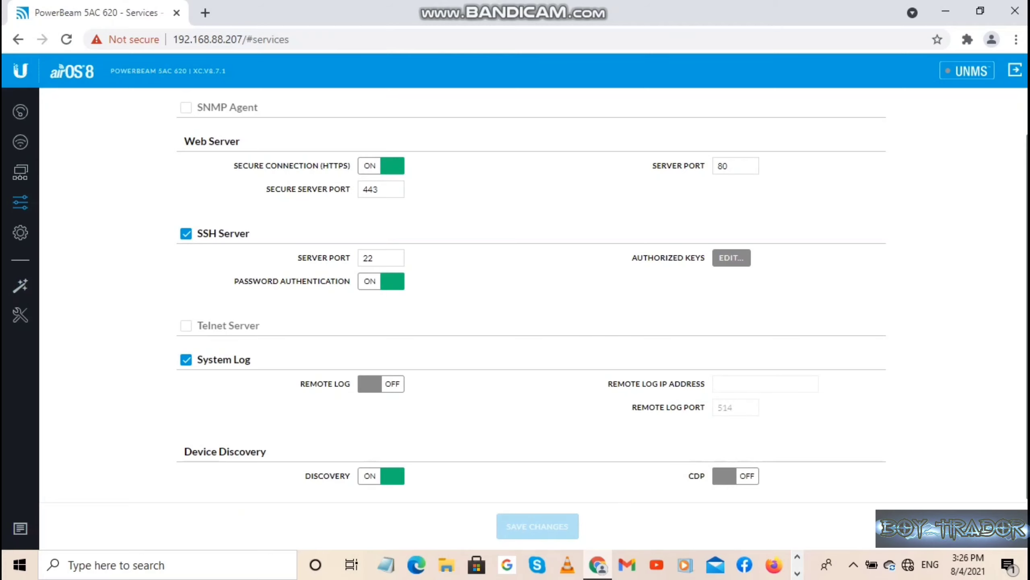
scroll(527, 292, "up", 2)
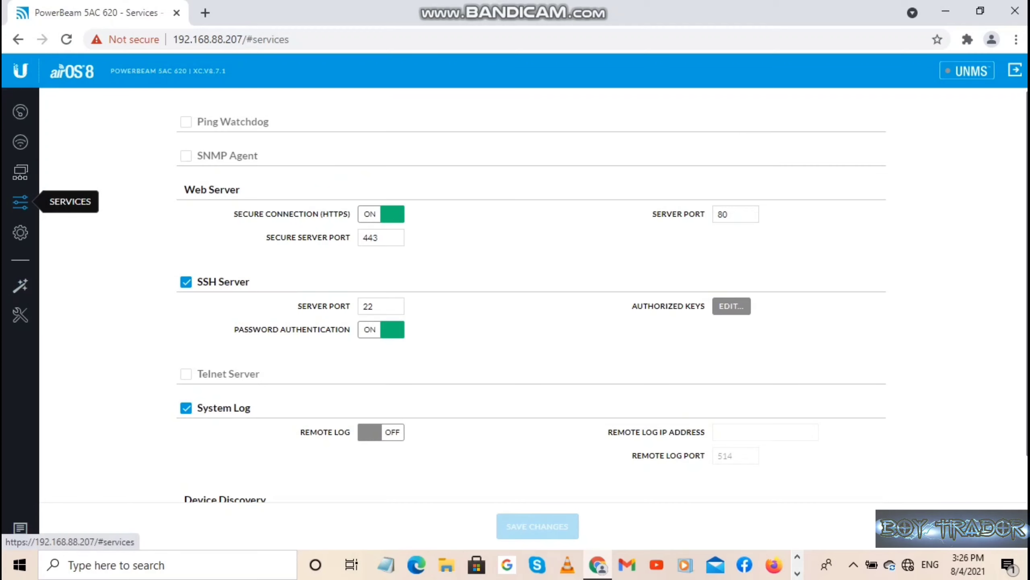
scroll(527, 321, "down", 2)
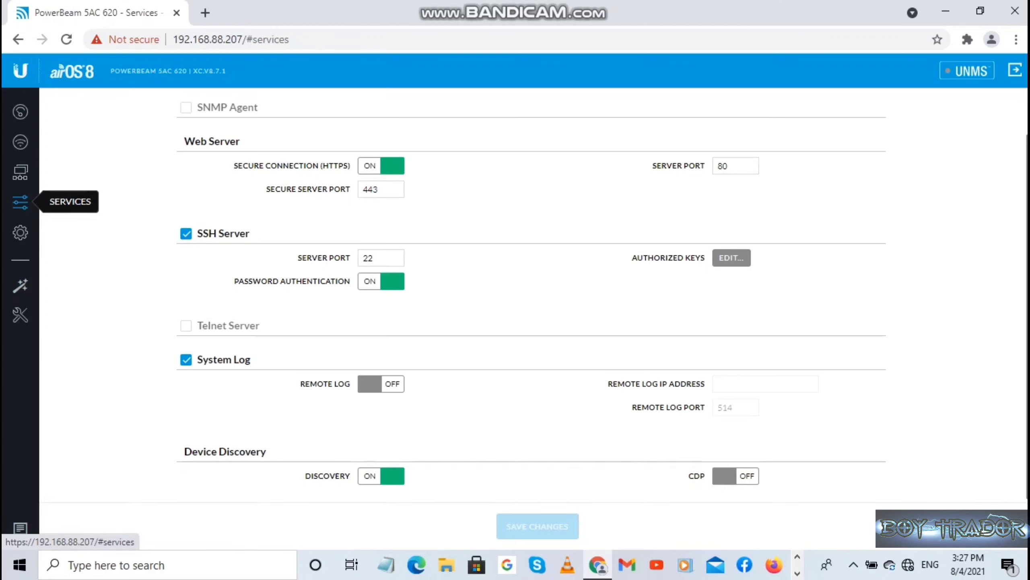
On the System page, rename the device to TOWER 1 AP.
left_click(21, 232)
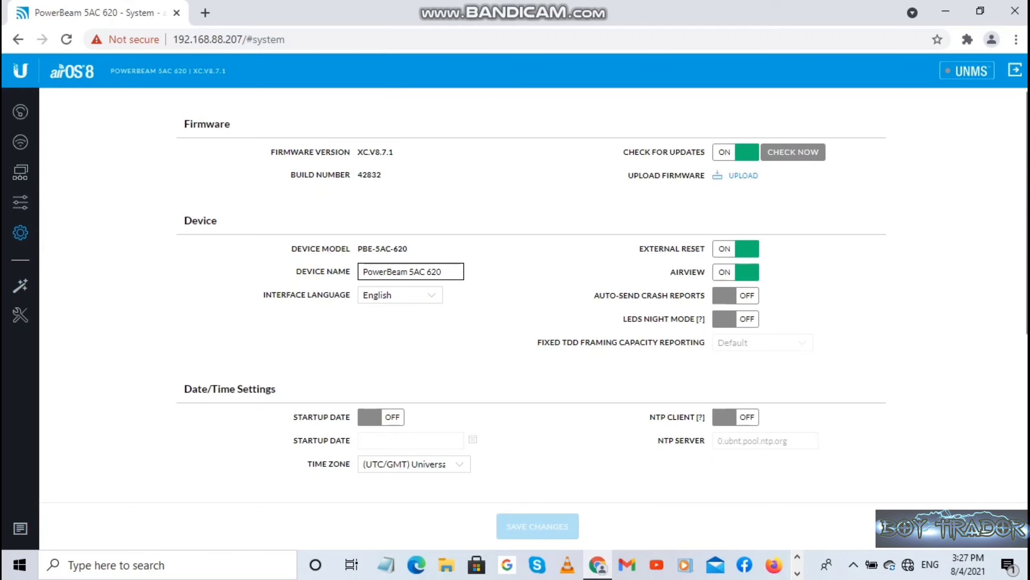
left_click(442, 272)
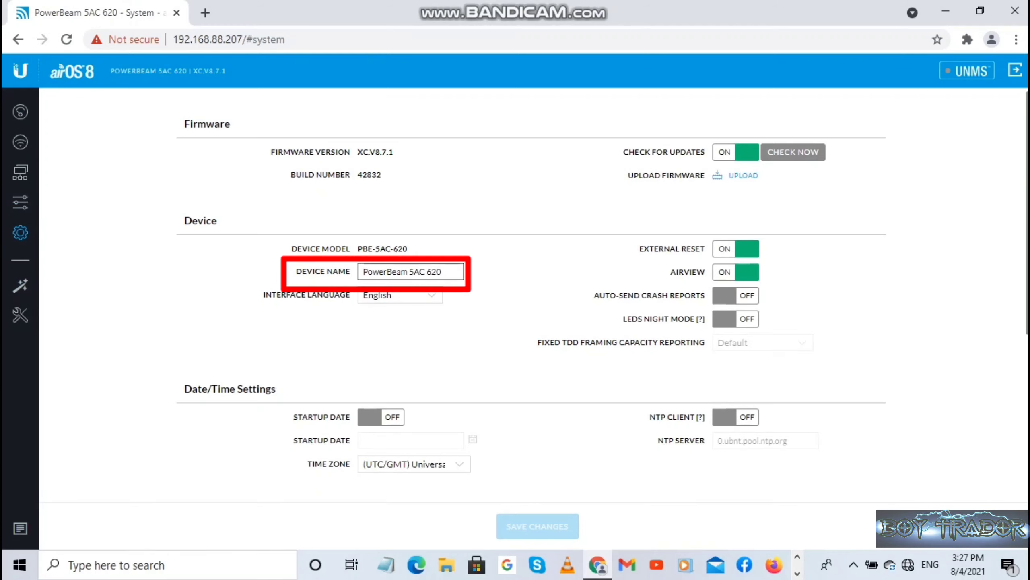
key("BackSpace")
key("BackSpace")
key("BackSpace")
key("BackSpace")
key("BackSpace")
key("BackSpace")
key("BackSpace")
key("BackSpace")
key("BackSpace")
key("BackSpace")
key("BackSpace")
key("BackSpace")
key("BackSpace")
key("BackSpace")
key("BackSpace")
key("BackSpace")
key("BackSpace")
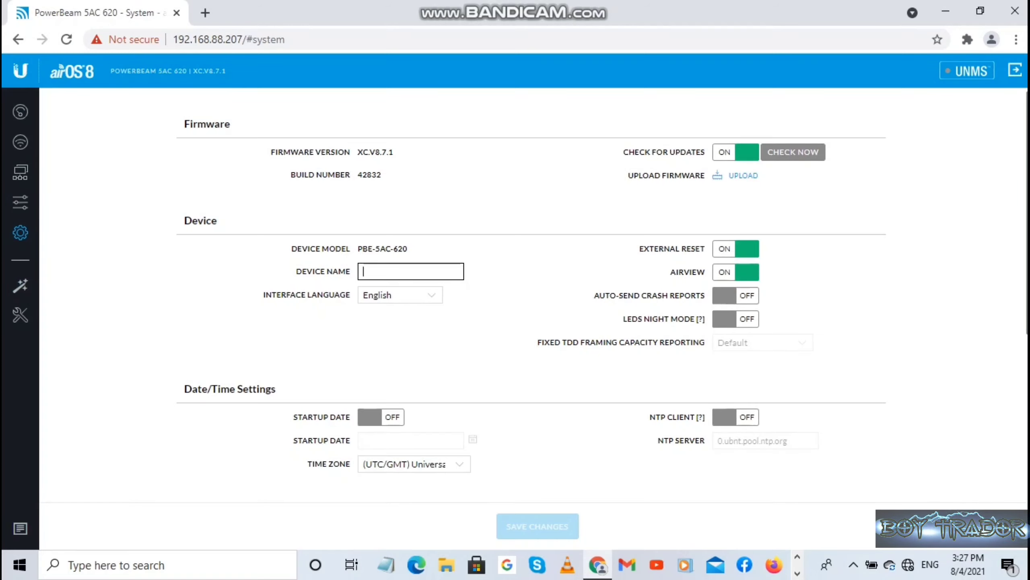
type("T")
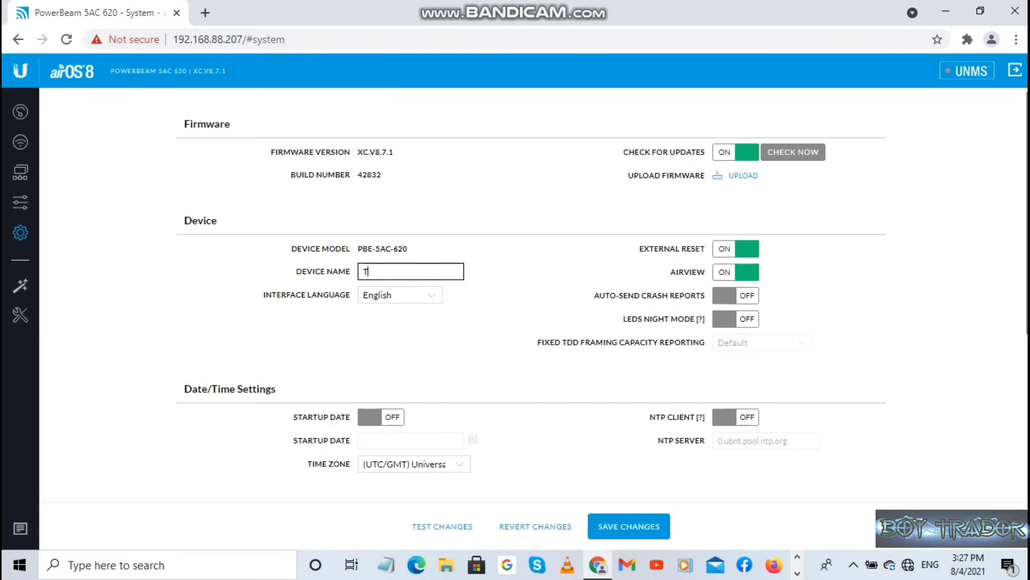
type("CWER")
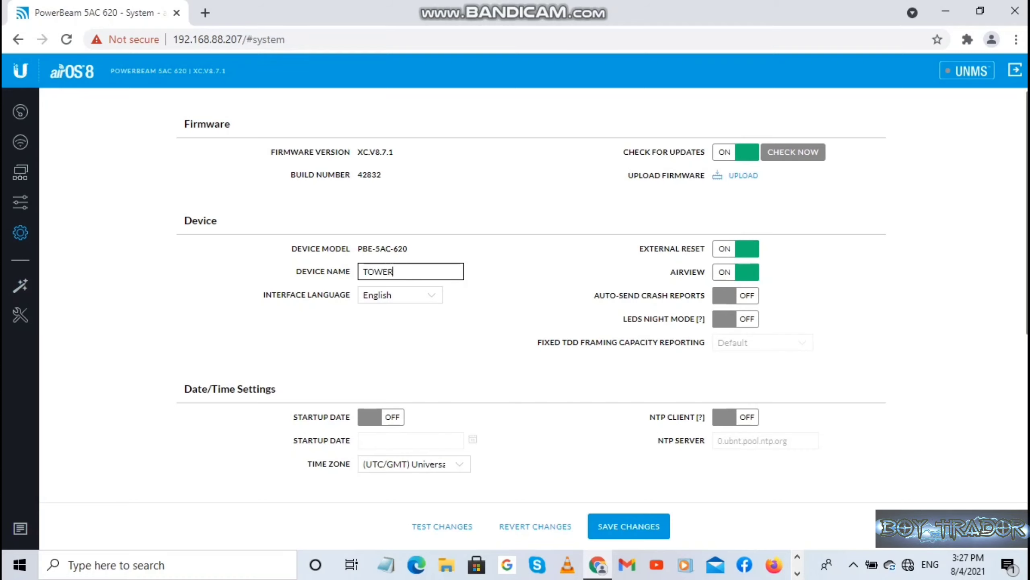
type(" 1")
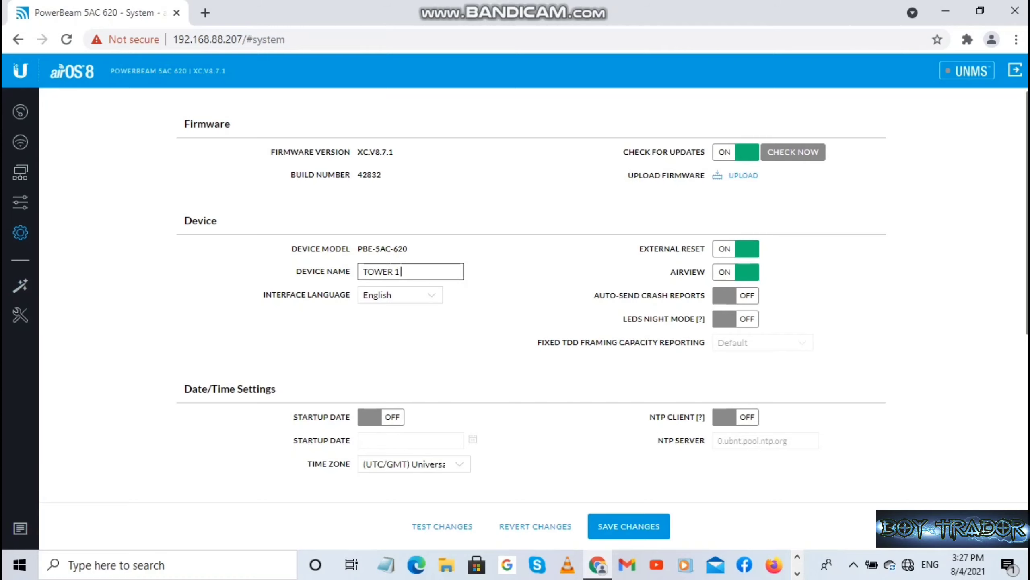
type(" AP")
Set the time zone to (GMT+08:00) Beijing and save the System changes.
scroll(534, 294, "down", 4)
left_click(422, 313)
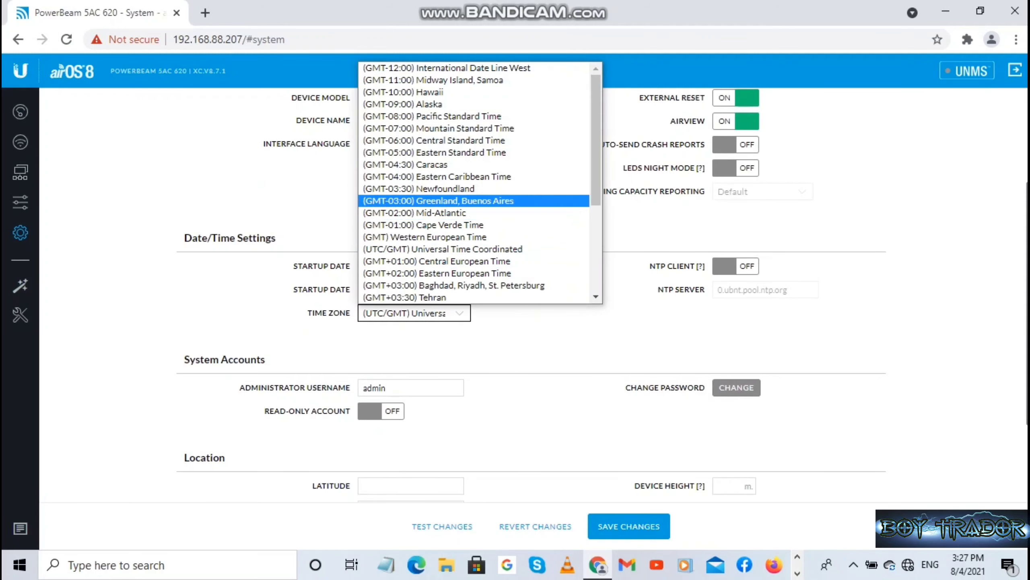
scroll(475, 201, "down", 4)
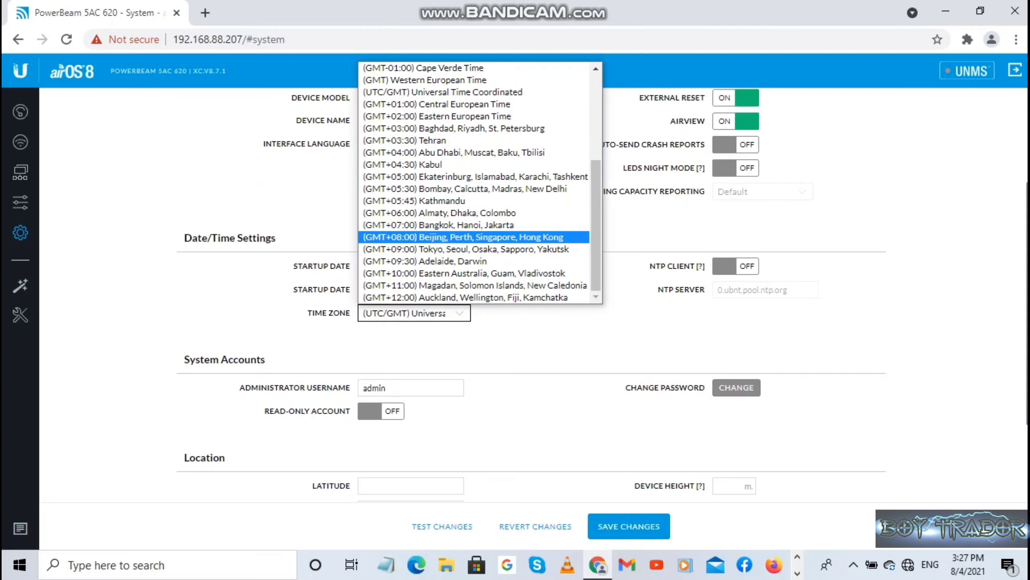
left_click(462, 237)
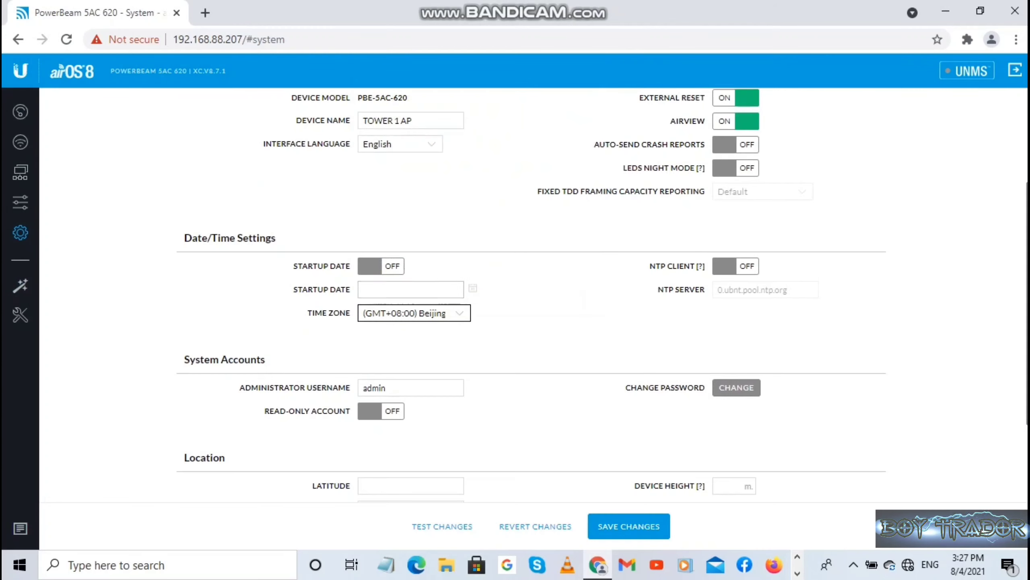
scroll(531, 293, "up", 3)
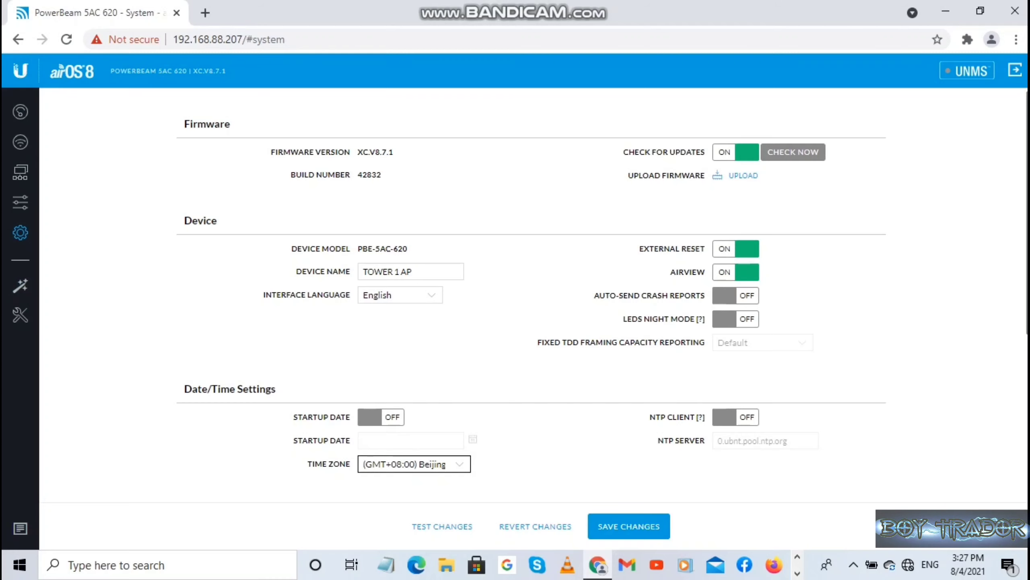
scroll(531, 317, "down", 3)
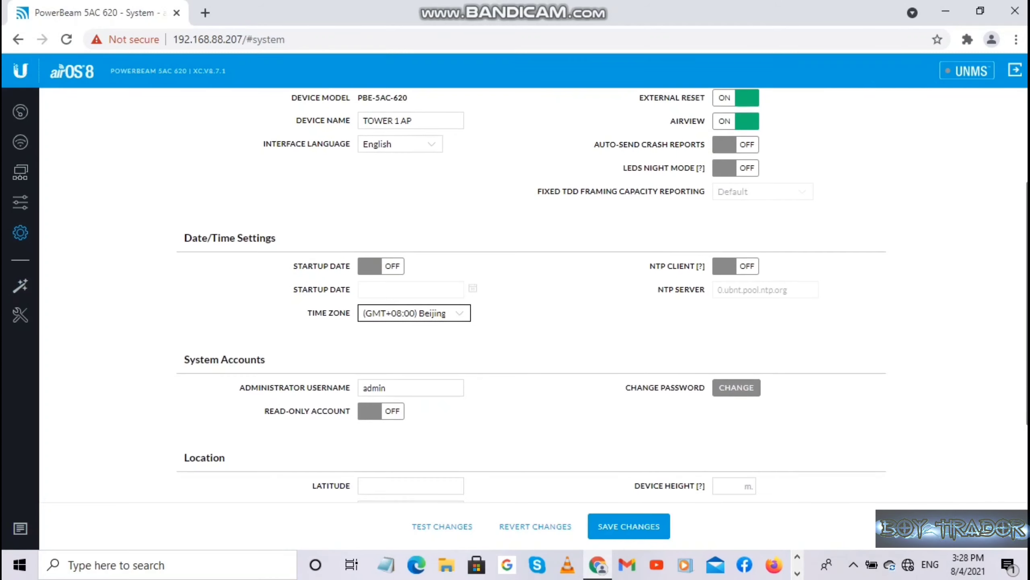
scroll(531, 317, "up", 3)
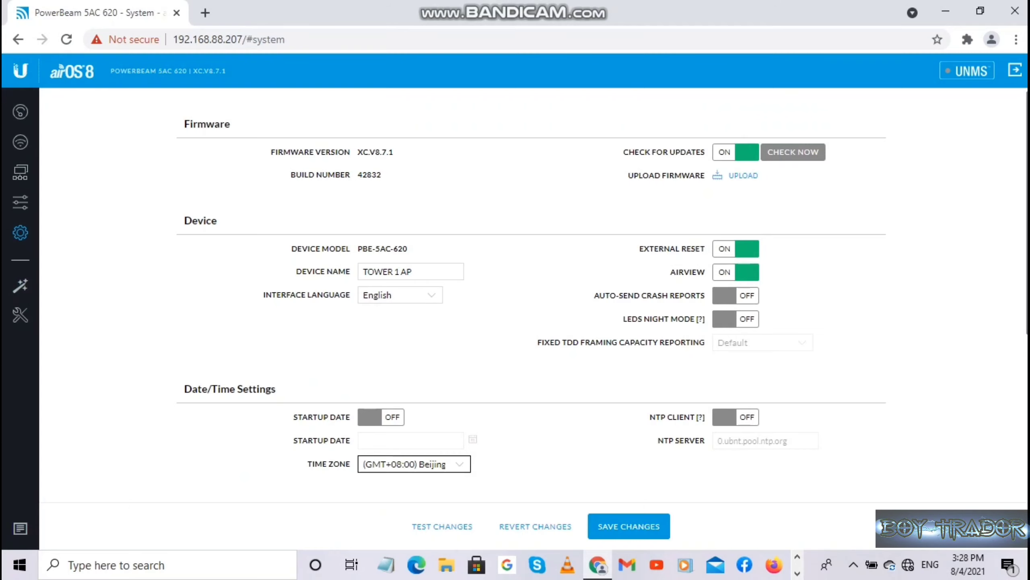
scroll(515, 292, "down", 3)
scroll(516, 292, "up", 3)
scroll(516, 292, "down", 1)
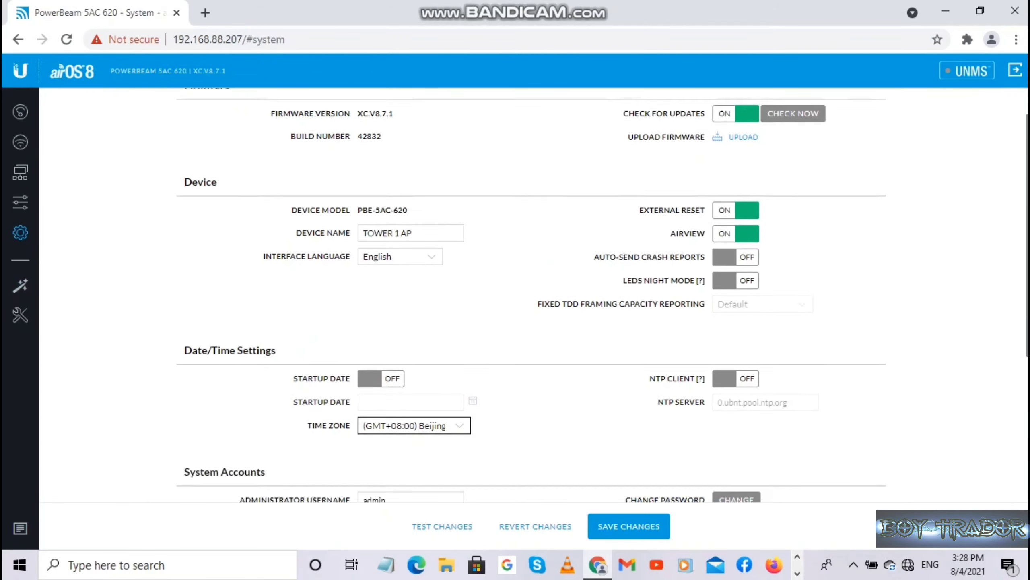
scroll(515, 293, "down", 6)
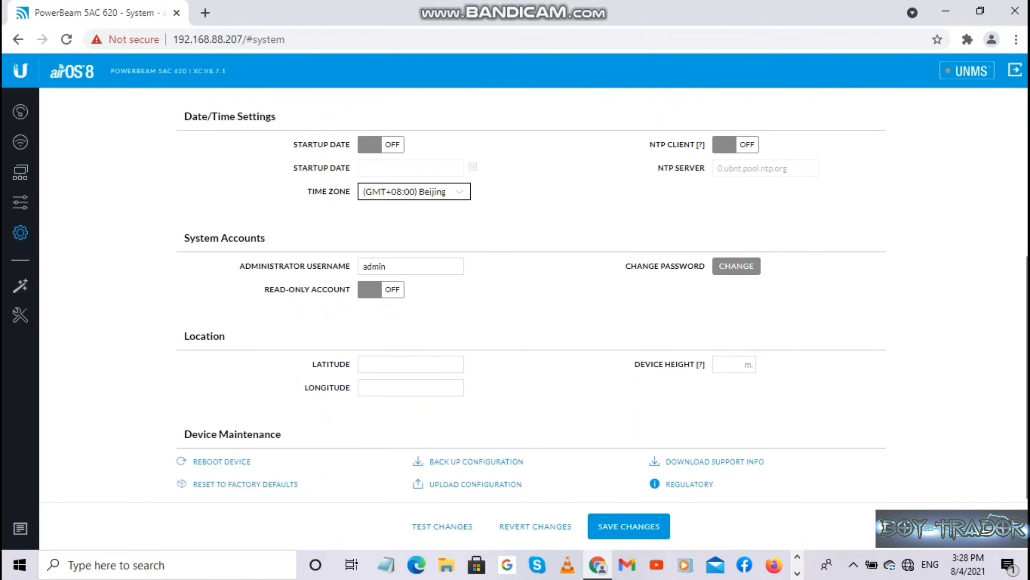
scroll(516, 292, "up", 7)
scroll(515, 293, "down", 7)
scroll(516, 292, "up", 5)
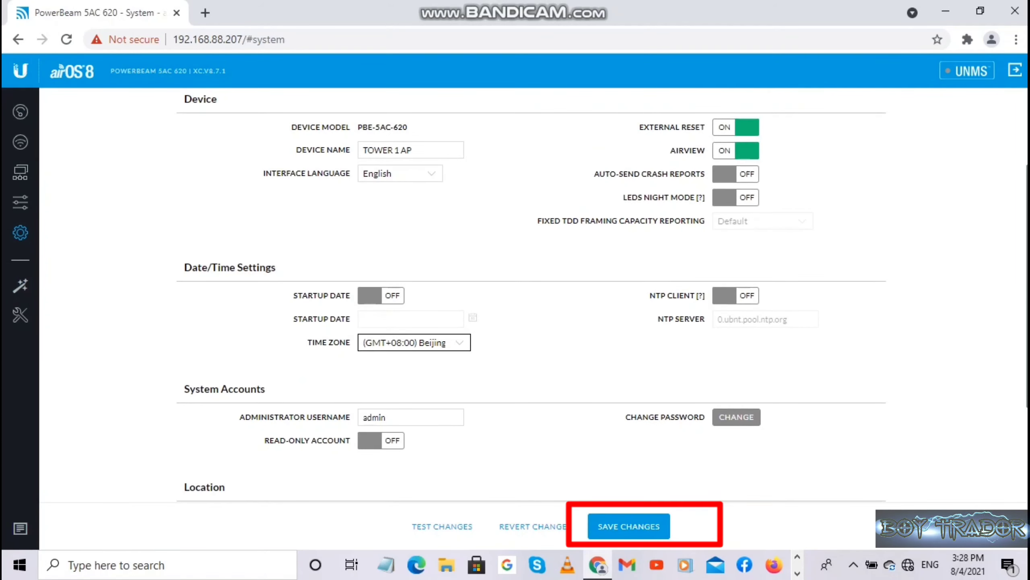
scroll(516, 292, "down", 5)
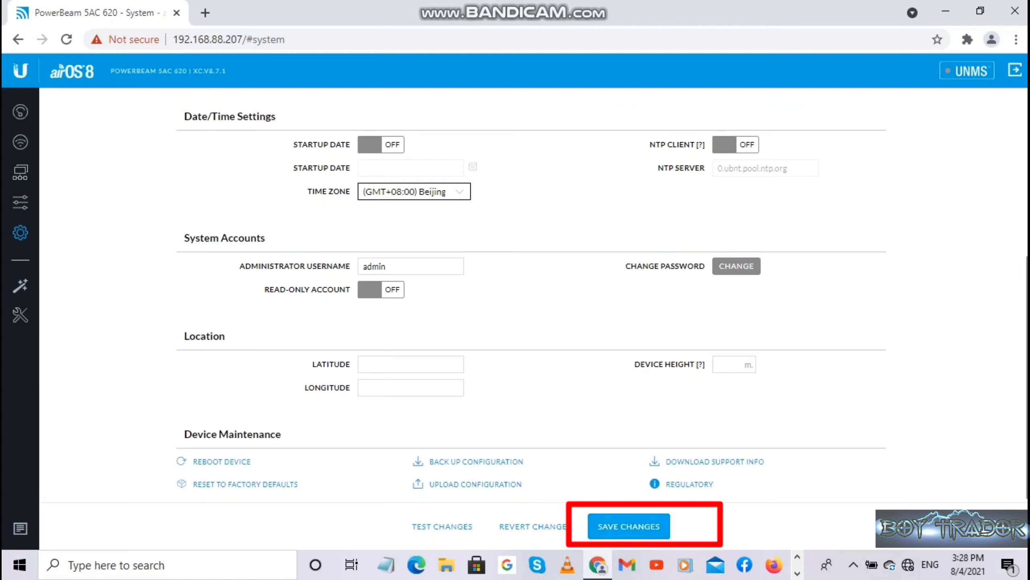
left_click(628, 526)
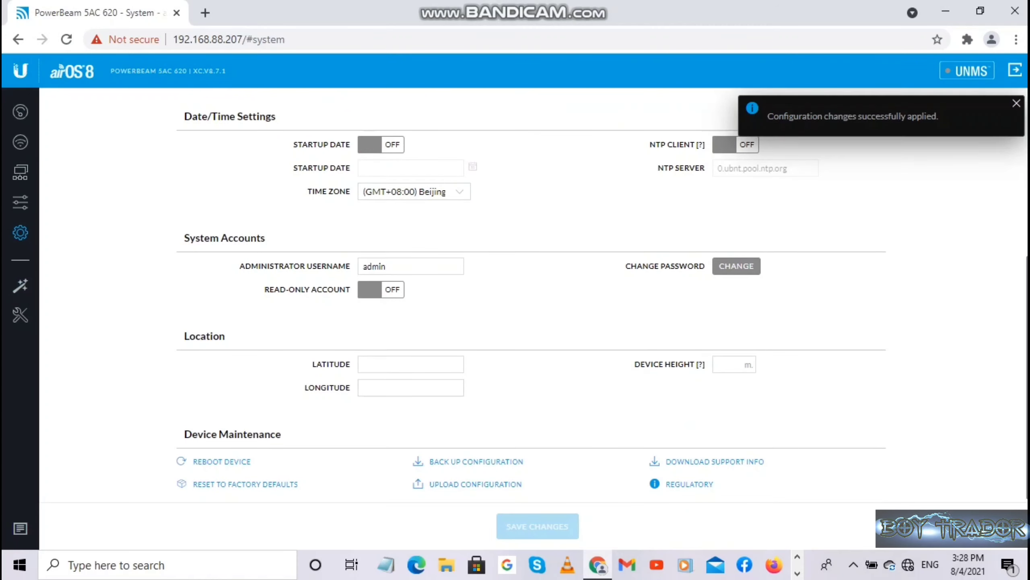
scroll(531, 317, "up", 5)
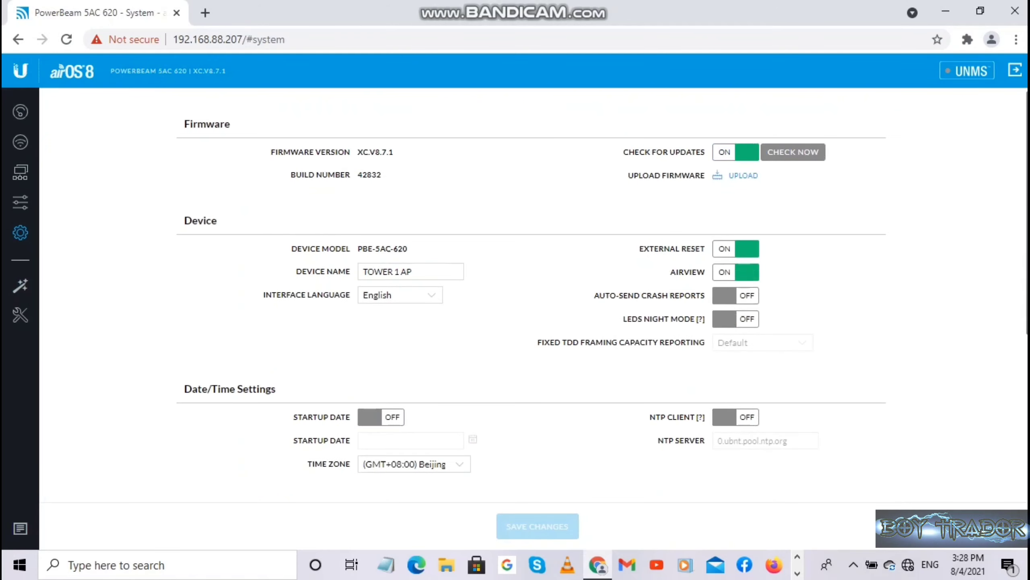
Check the dashboard, review the Wireless page's Advanced settings, then return to Dashboard.
left_click(20, 112)
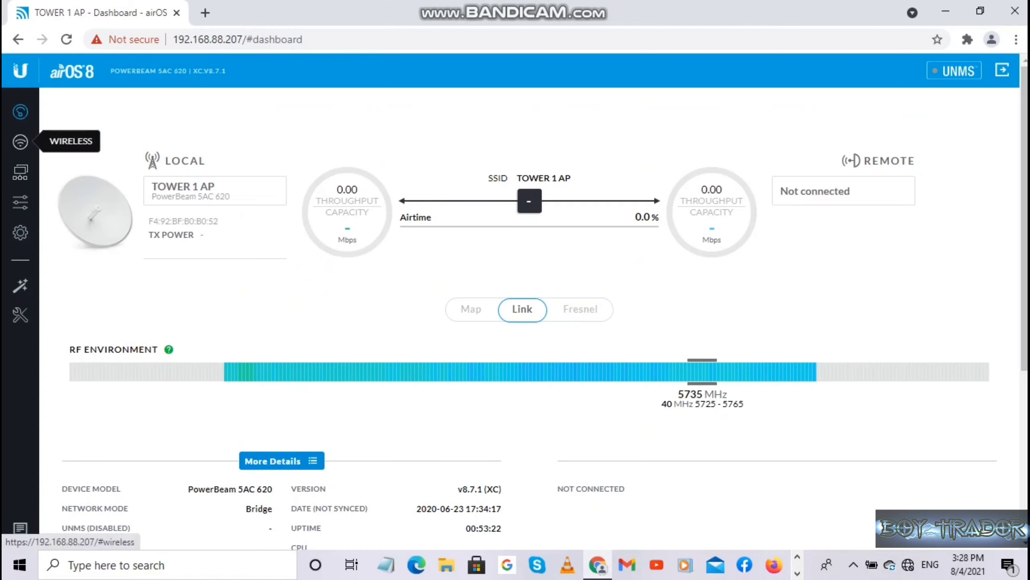
scroll(20, 142, "down", 3)
left_click(20, 142)
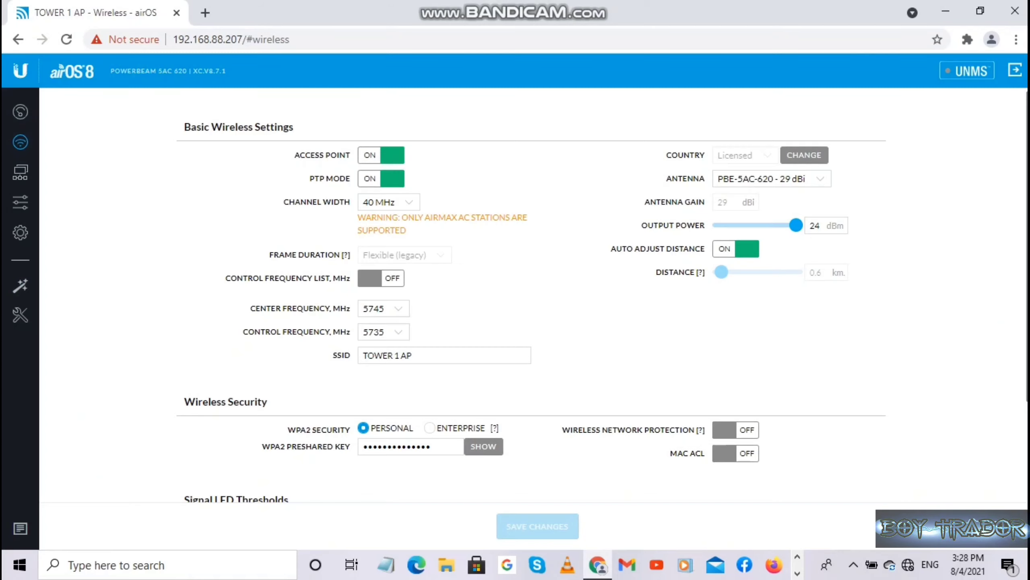
scroll(534, 296, "down", 3)
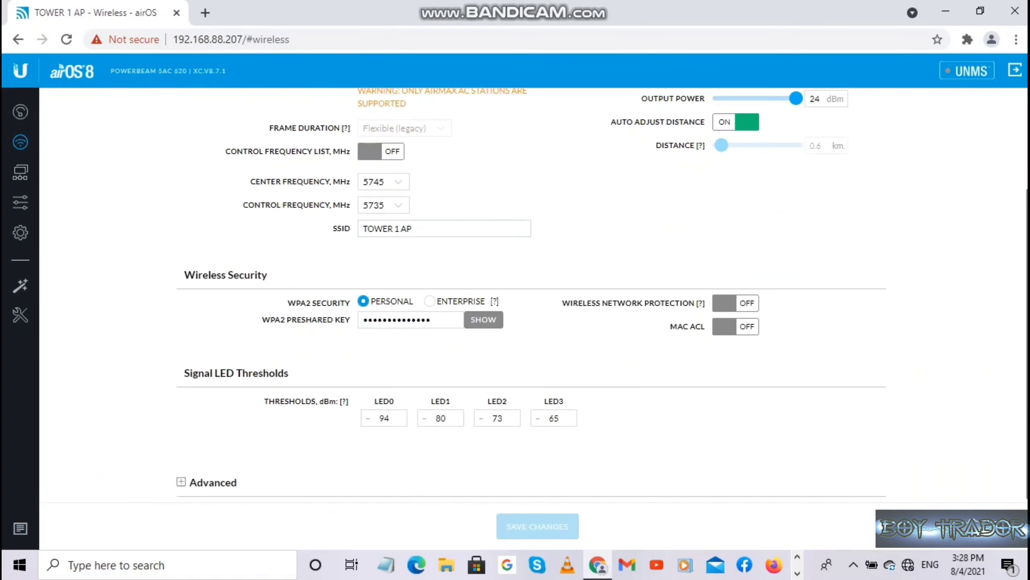
left_click(181, 482)
scroll(534, 295, "down", 3)
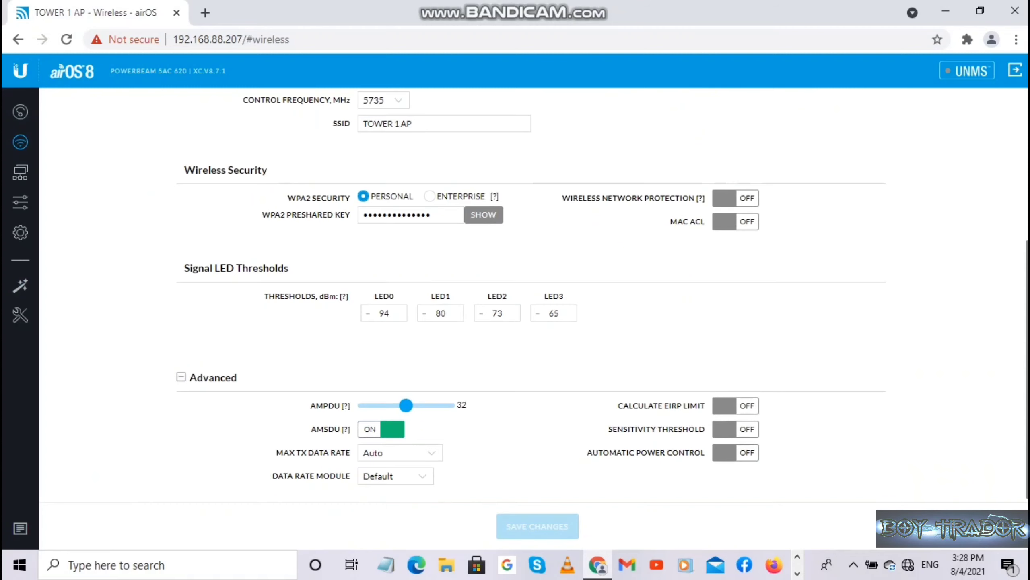
scroll(534, 296, "up", 5)
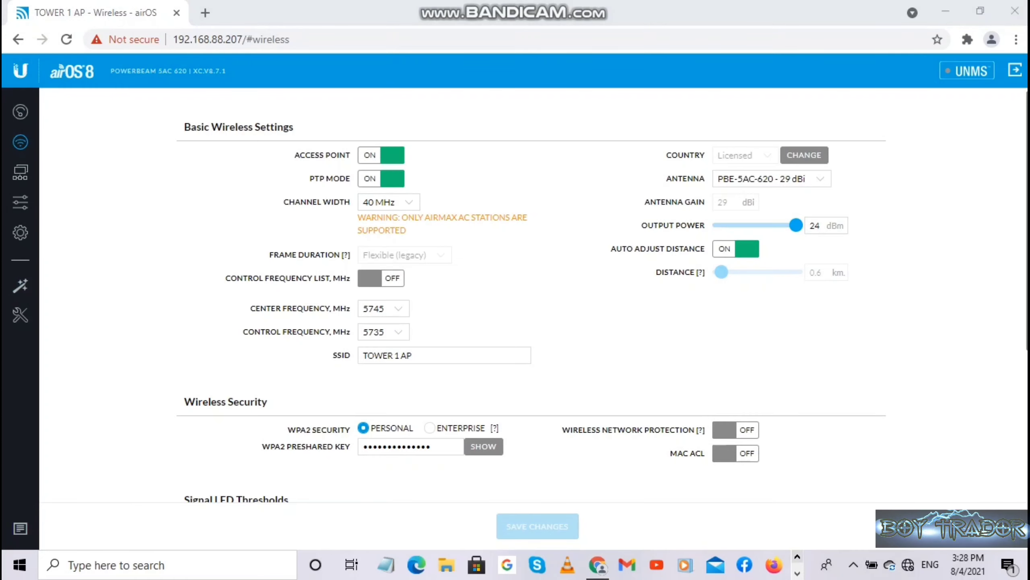
left_click(21, 112)
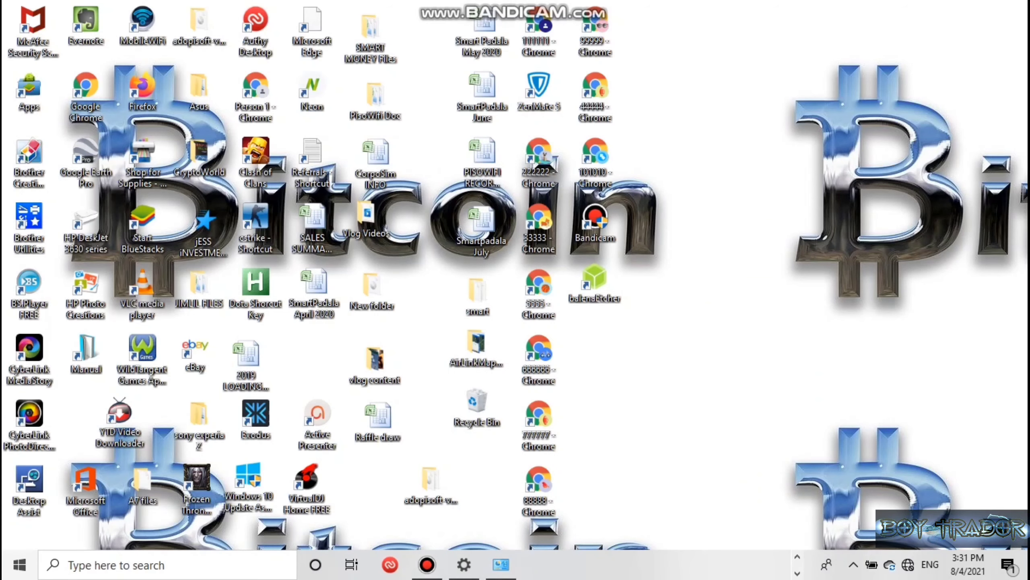
Open the Network and Sharing Center through Network & Internet settings.
key("super")
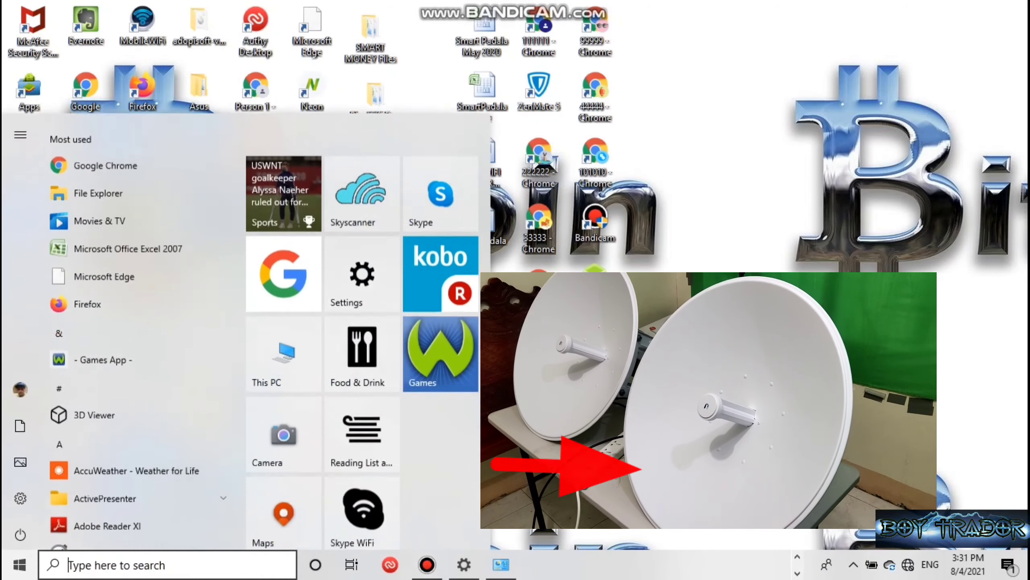
left_click(20, 495)
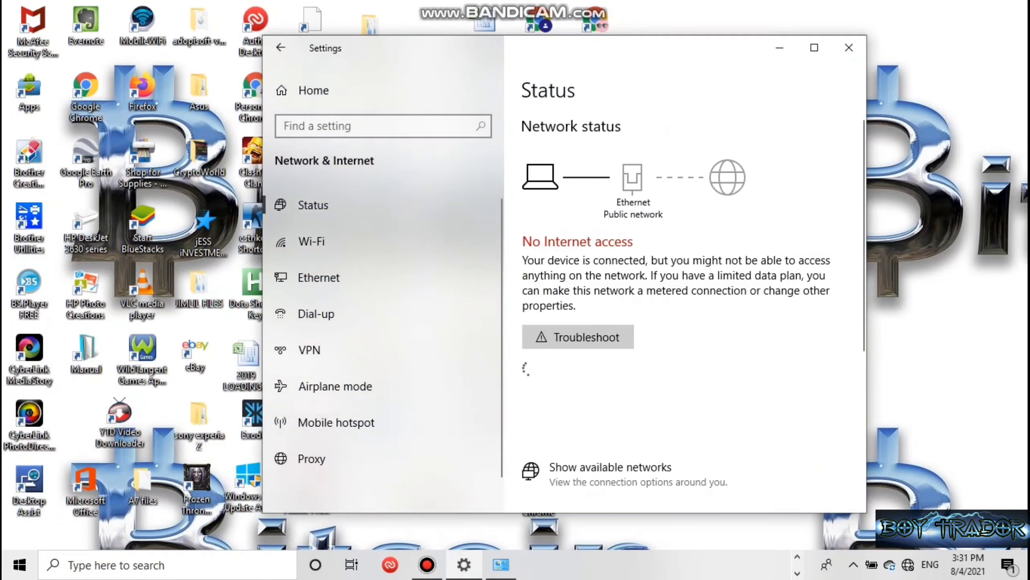
scroll(674, 365, "down", 3)
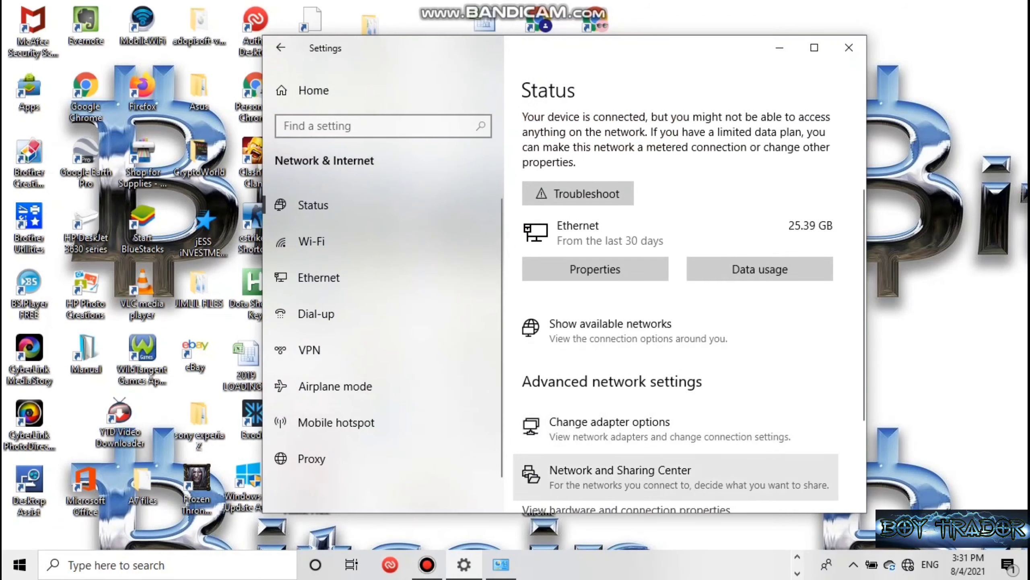
left_click(621, 473)
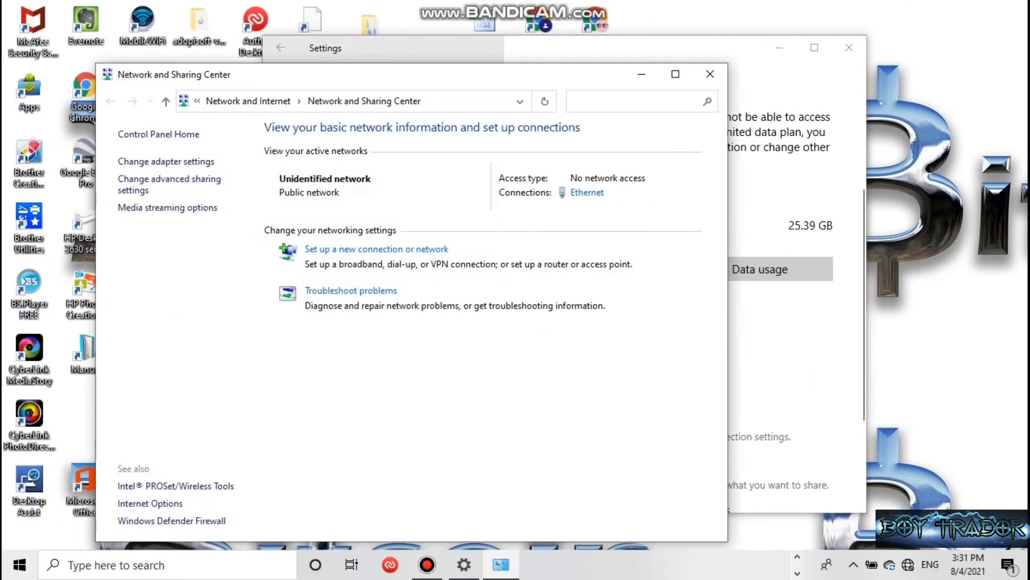
Change the Ethernet adapter's static IPv4 address to 192.168.1.12.
left_click(587, 192)
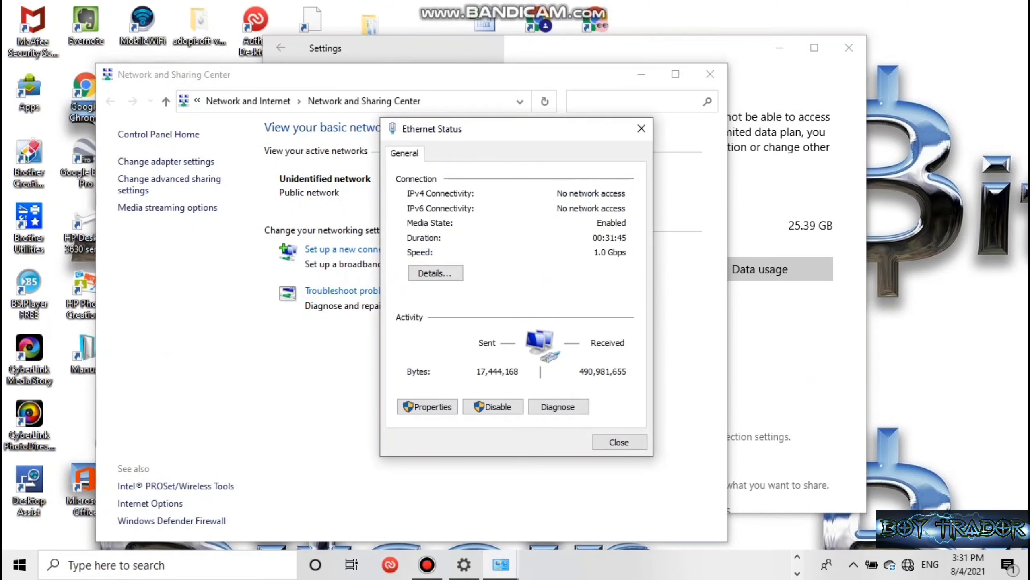
left_click(427, 406)
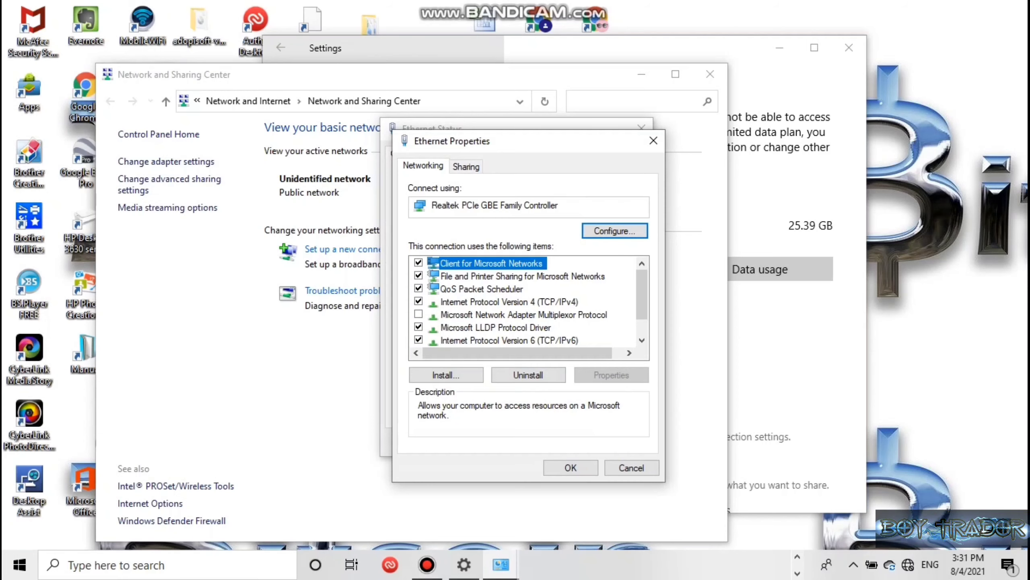
double_click(509, 302)
left_click(662, 325)
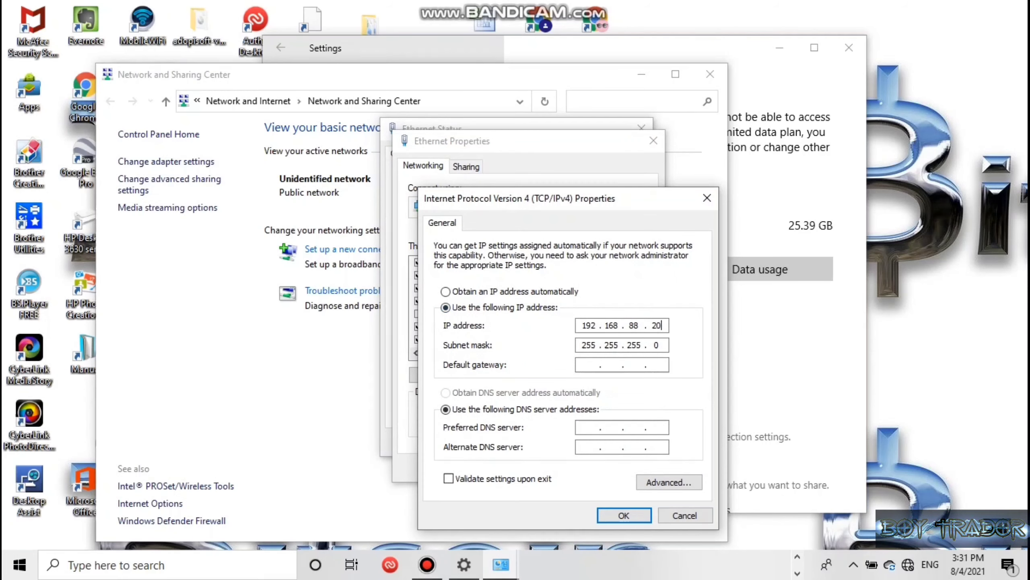
key("BackSpace")
key("BackSpace")
key("BackSpace")
key("BackSpace")
key("BackSpace")
key("BackSpace")
key("BackSpace")
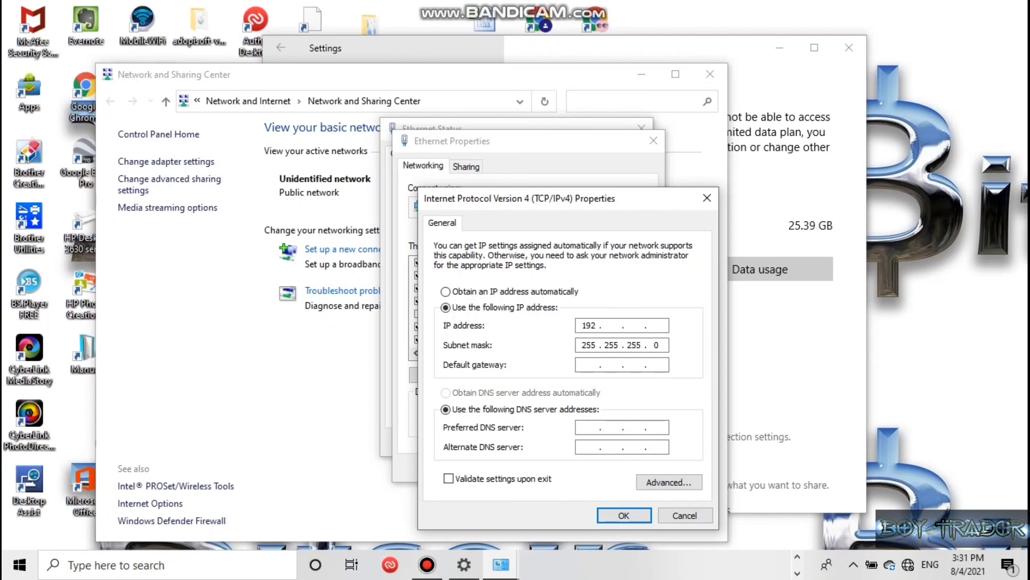
type("168 . ")
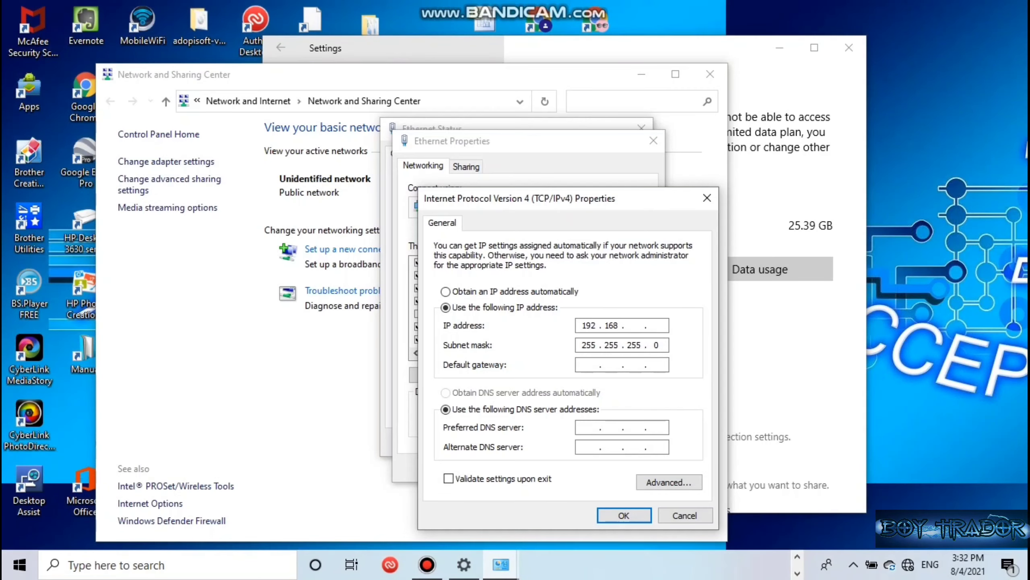
type("1 . 12")
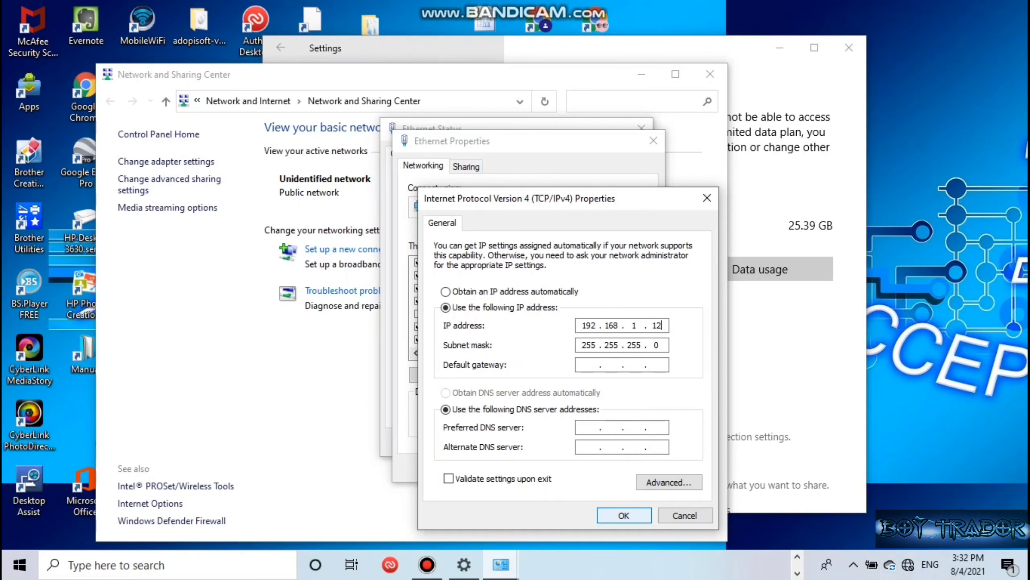
key("Return")
Close the adapter properties, Ethernet status, Network and Sharing Center and Settings windows.
left_click(570, 468)
left_click(619, 442)
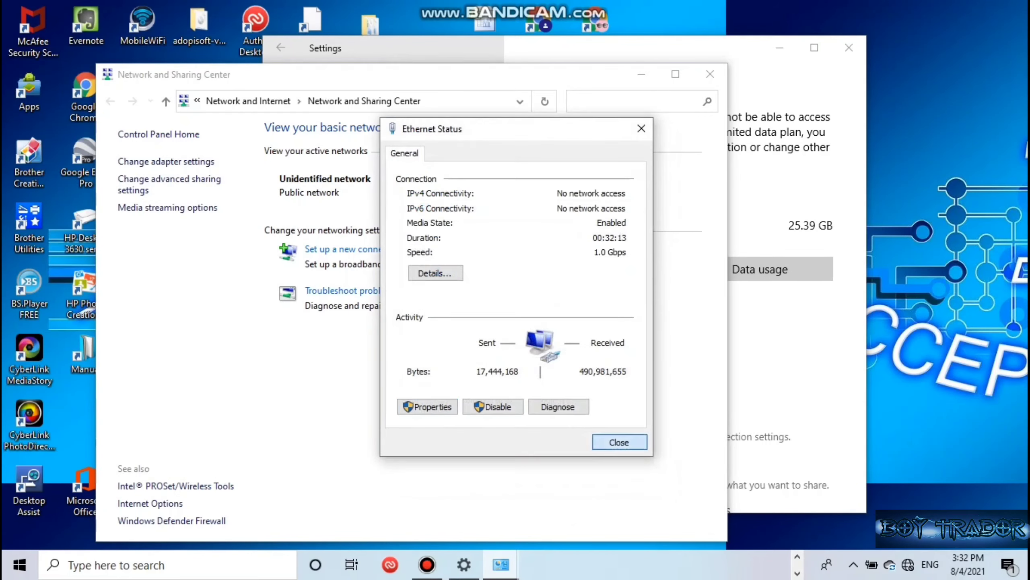
left_click(710, 74)
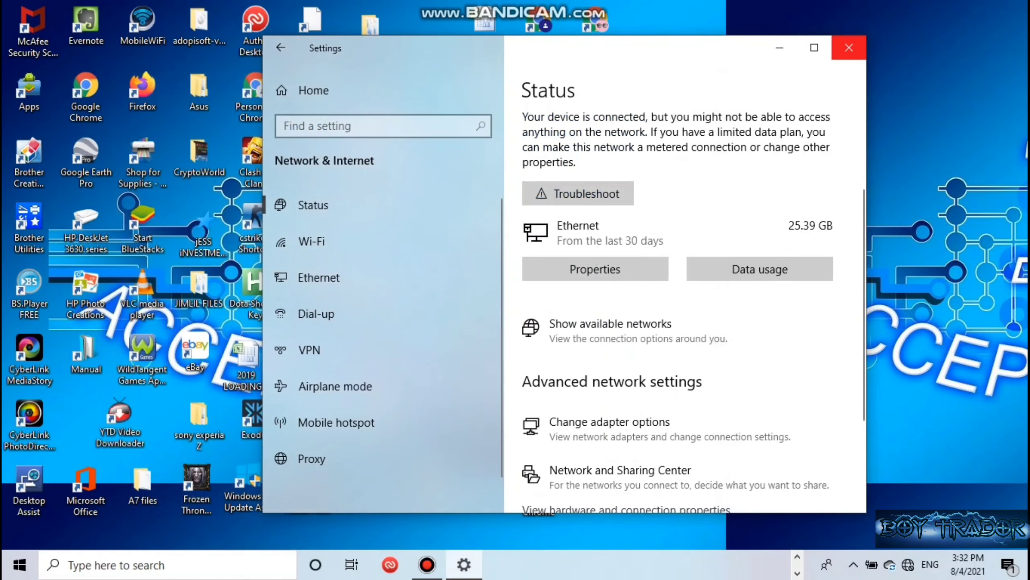
left_click(849, 48)
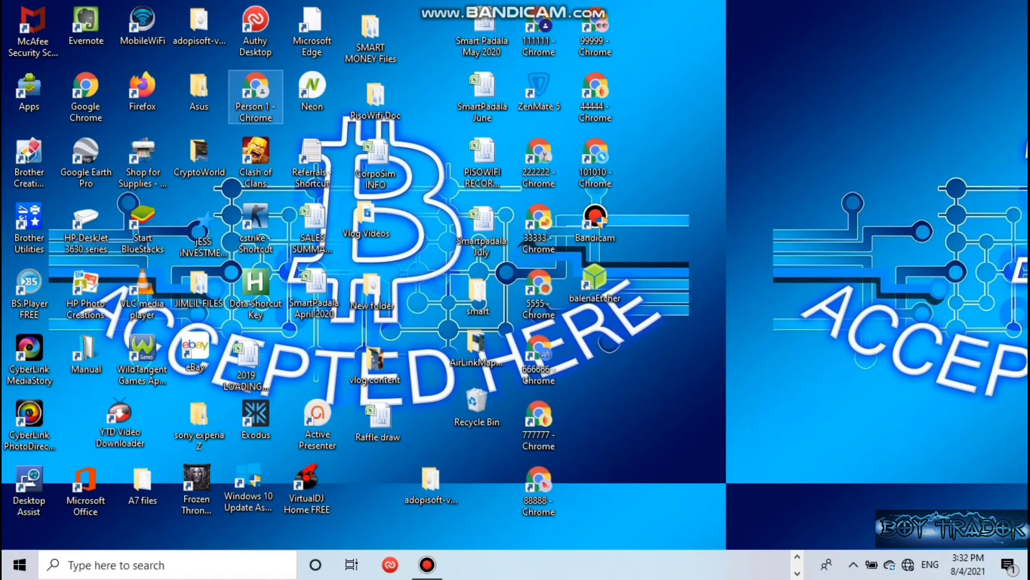
Launch Chrome and go to 192.168.1.20.
double_click(256, 96)
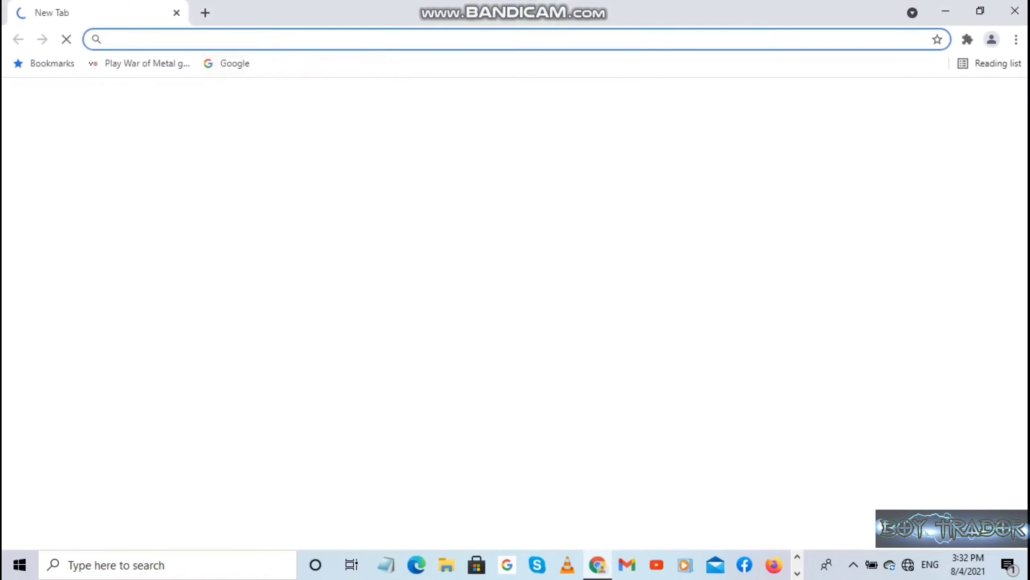
type("192")
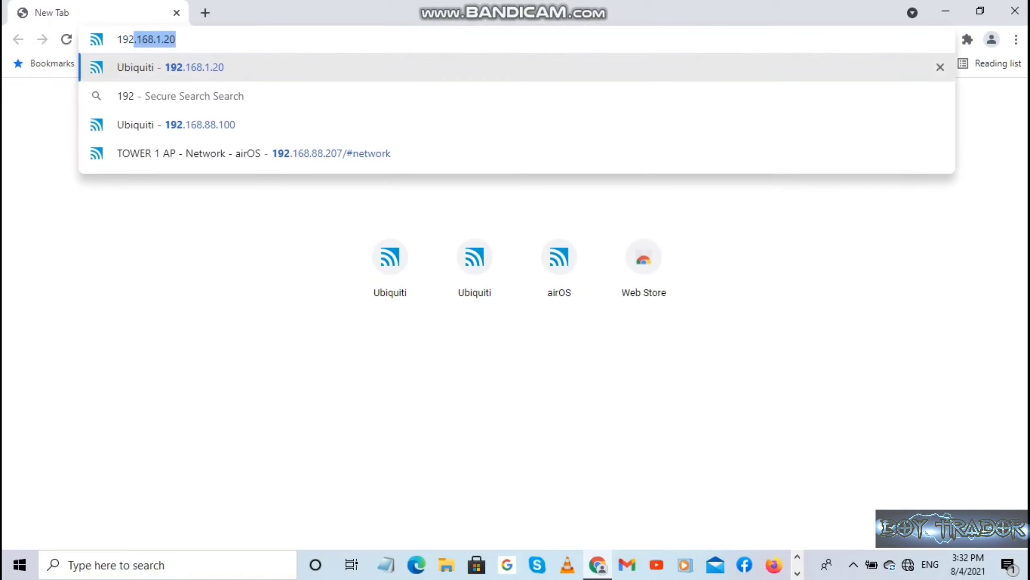
type(".168")
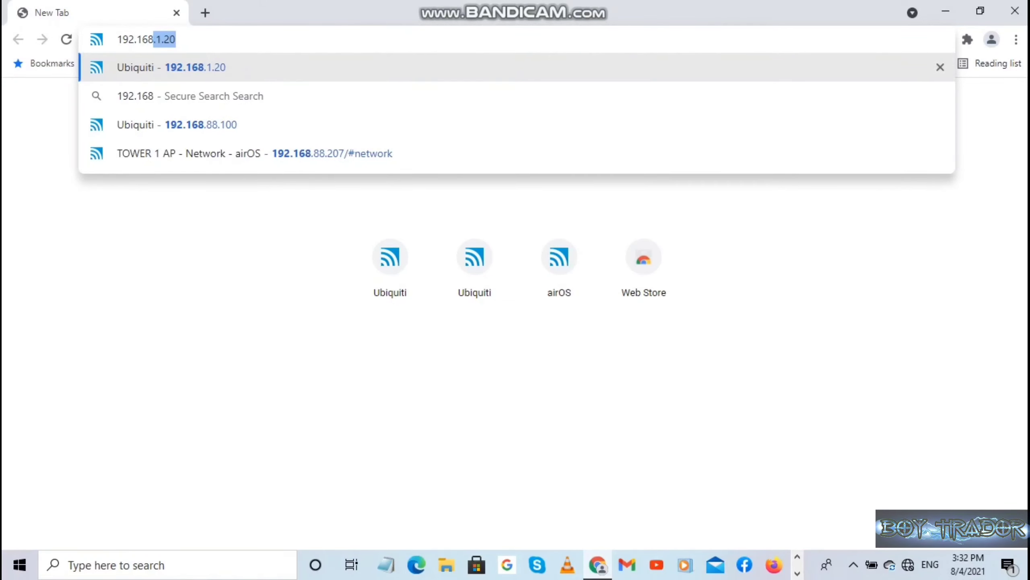
type(".1.20")
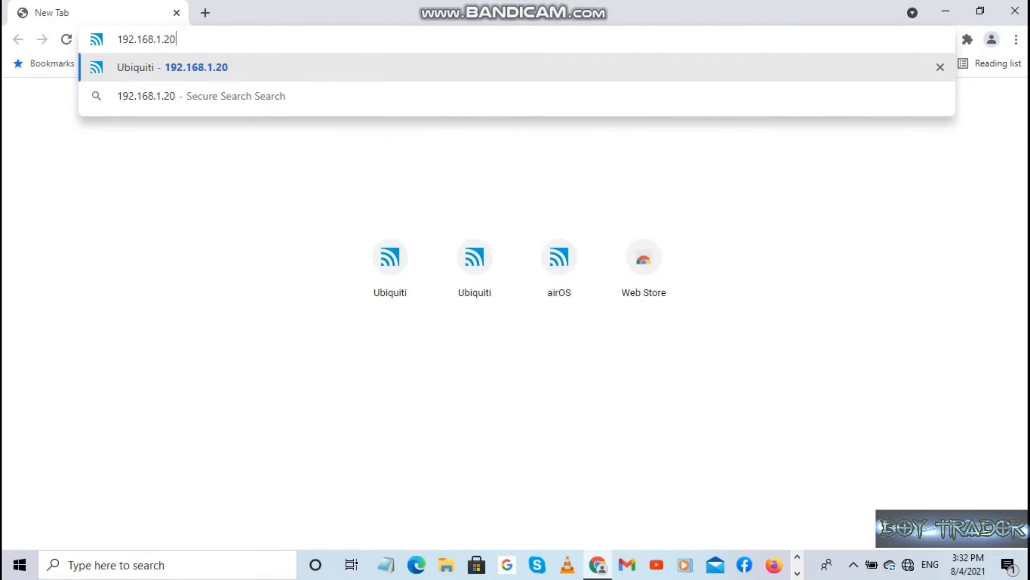
key("Return")
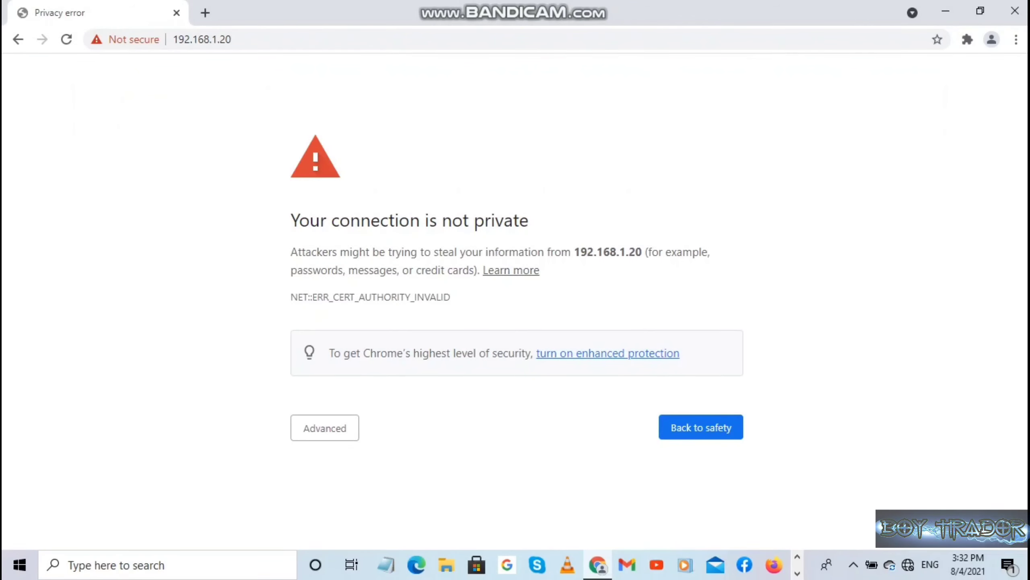
Proceed past the certificate warning to the setup page and open the Device Country list.
left_click(324, 428)
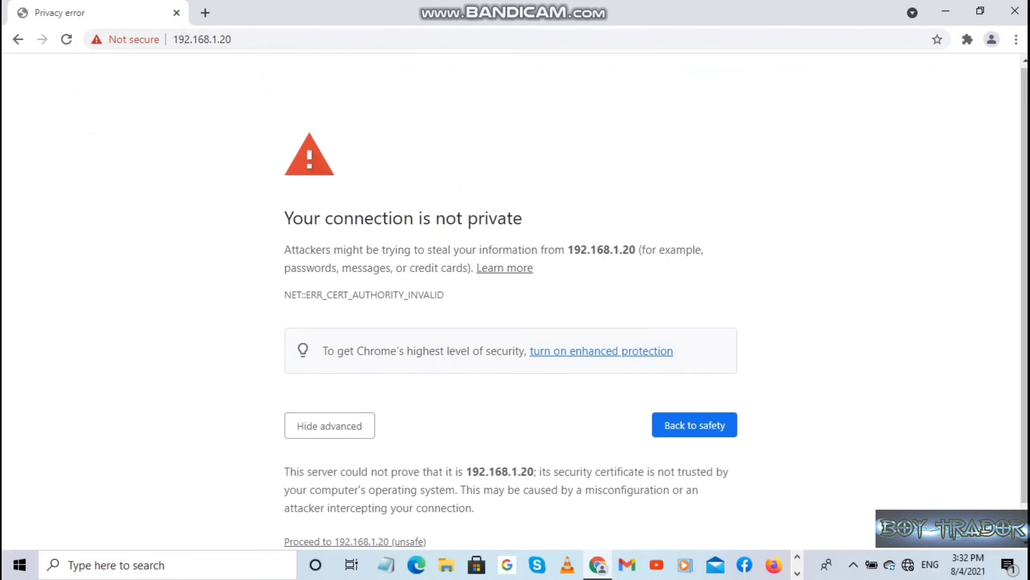
scroll(324, 428, "down", 1)
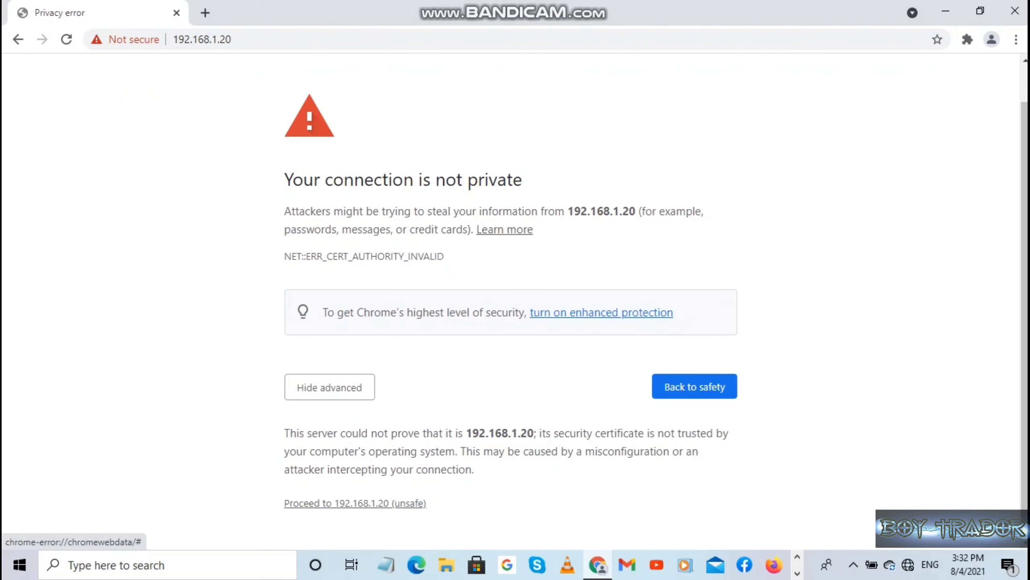
left_click(355, 503)
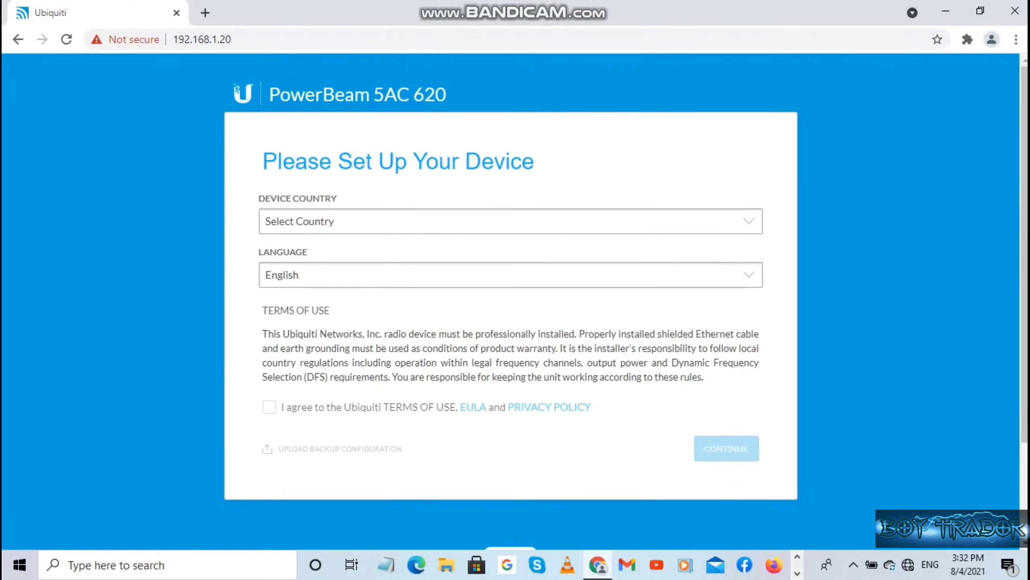
left_click(568, 222)
scroll(568, 402, "down", 12)
scroll(507, 369, "down", 10)
Choose Licensed as the device country, agree to the terms, and continue.
scroll(507, 370, "up", 8)
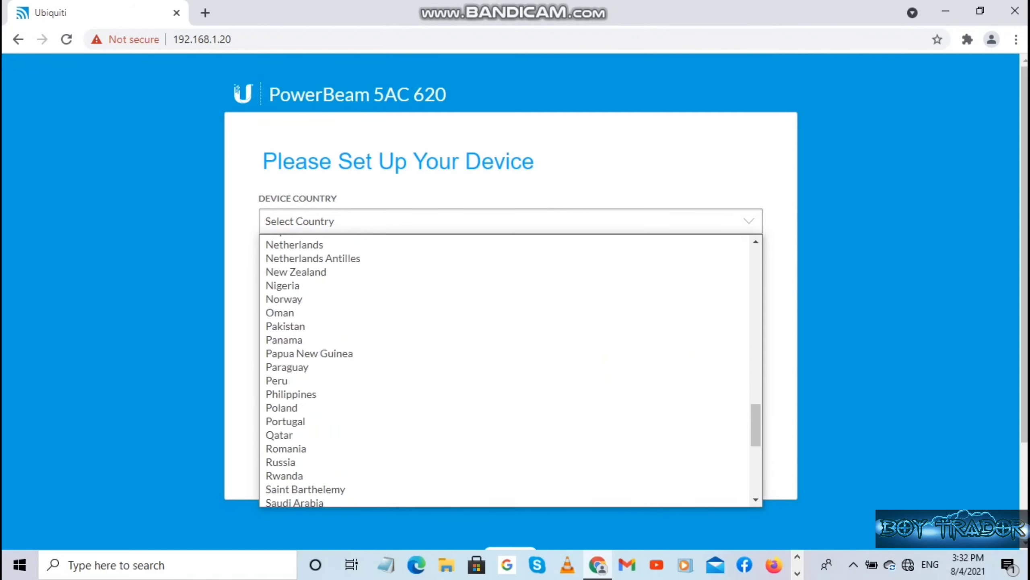
scroll(508, 369, "down", 8)
scroll(507, 370, "up", 15)
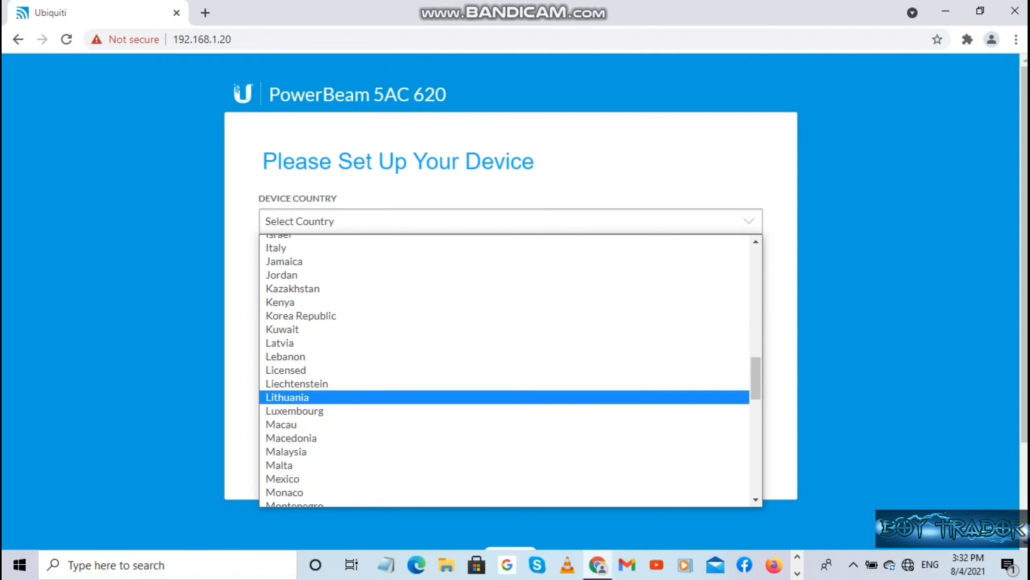
left_click(286, 370)
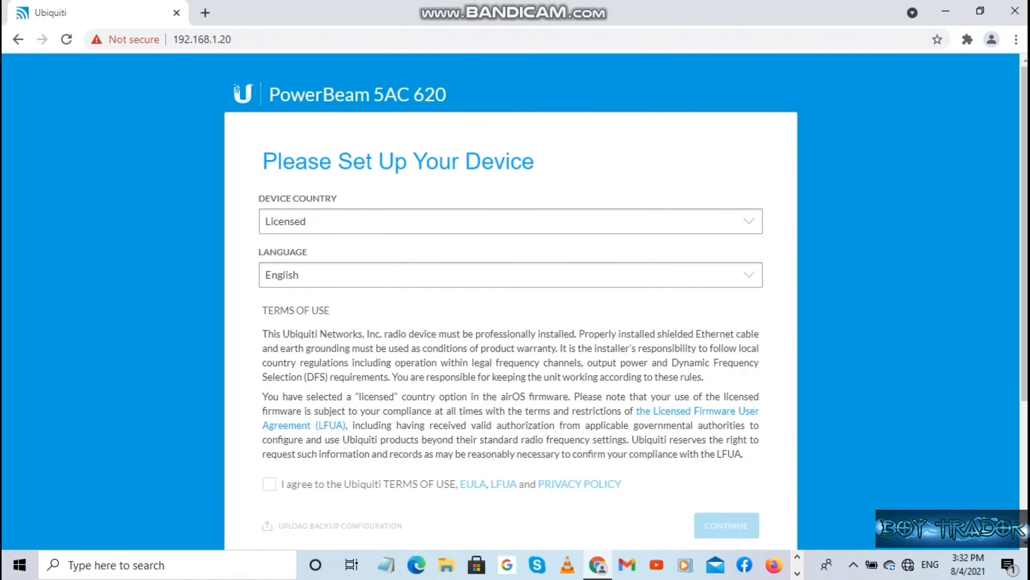
scroll(511, 301, "down", 3)
left_click(270, 282)
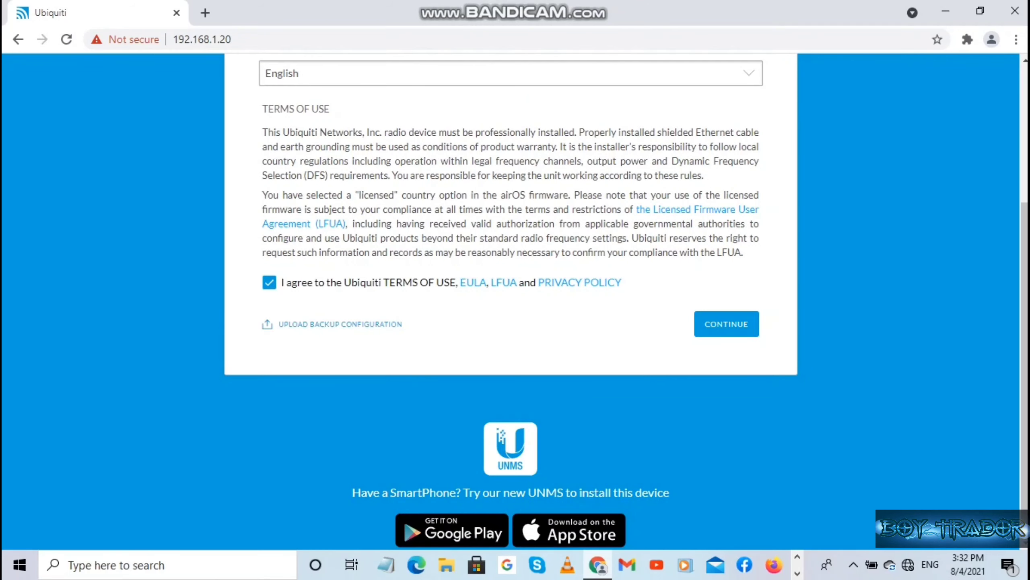
scroll(511, 300, "up", 4)
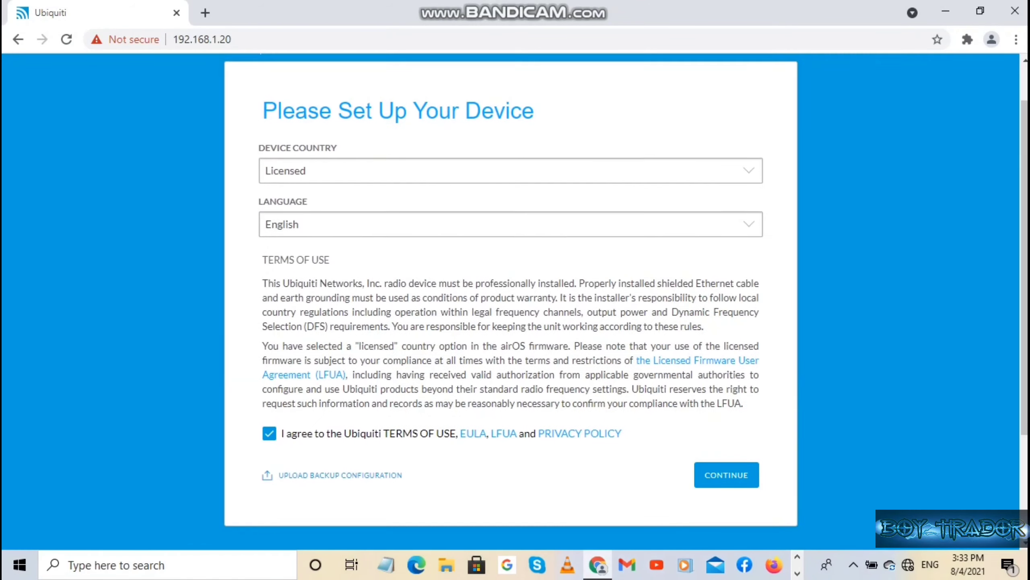
left_click(727, 475)
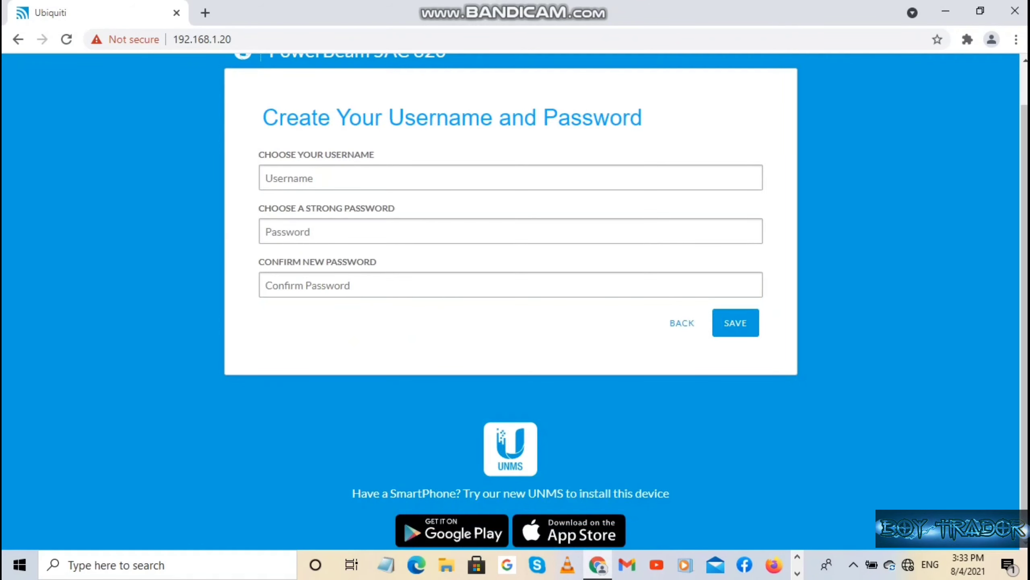
Create the login with the saved admin username and a new password entered twice.
left_click(289, 178)
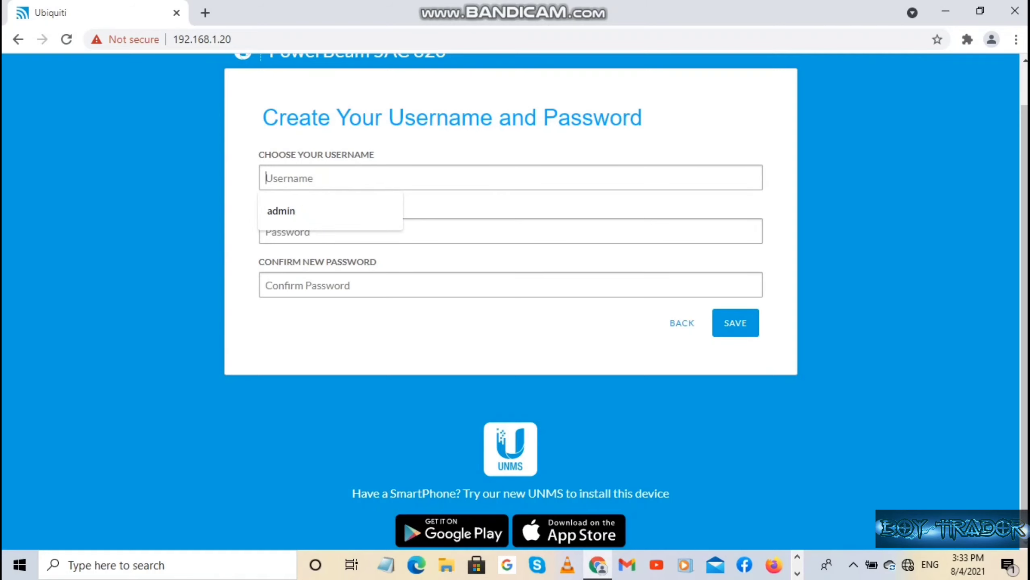
key("Down")
key("Return")
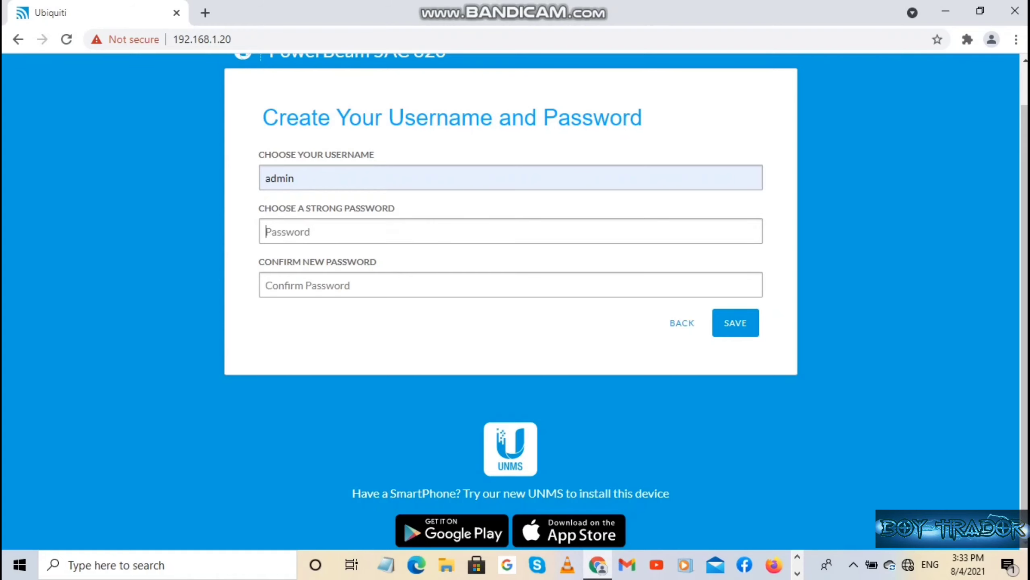
type("**************")
key("Tab")
type("**************")
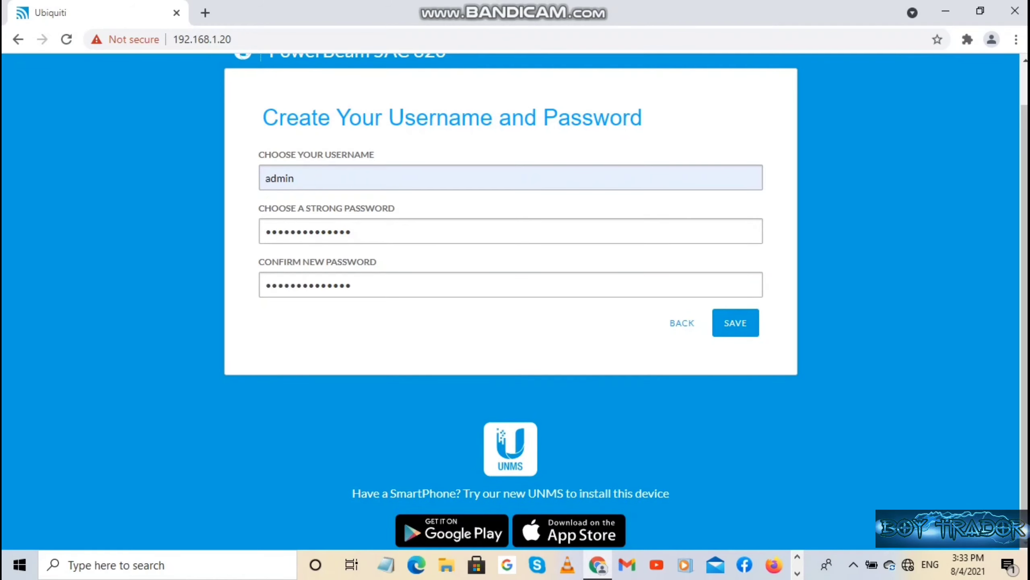
key("Return")
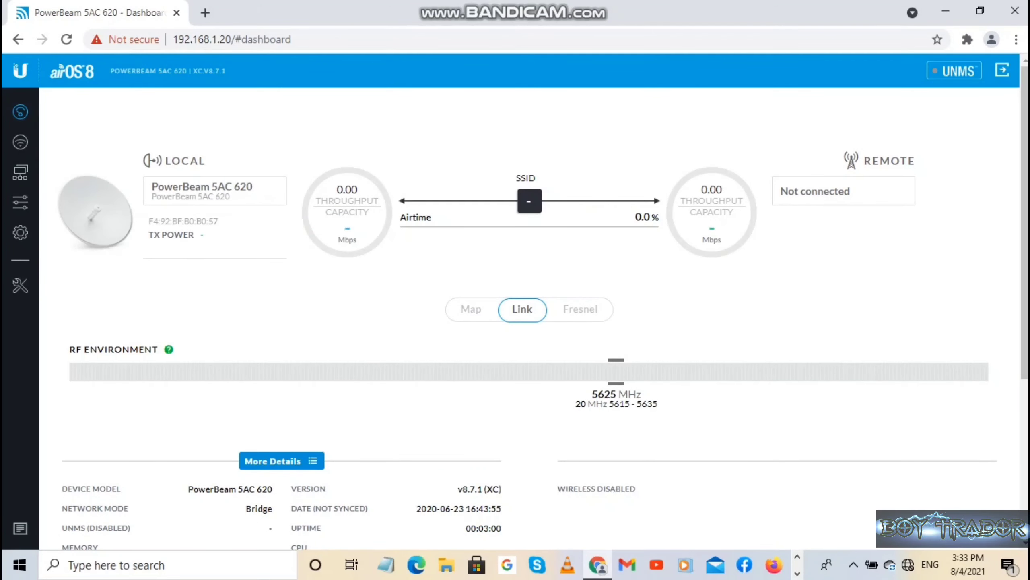
Go from the dashboard to the PowerBeam's Wireless settings page via the sidebar.
scroll(332, 219, "down", 3)
scroll(534, 319, "up", 5)
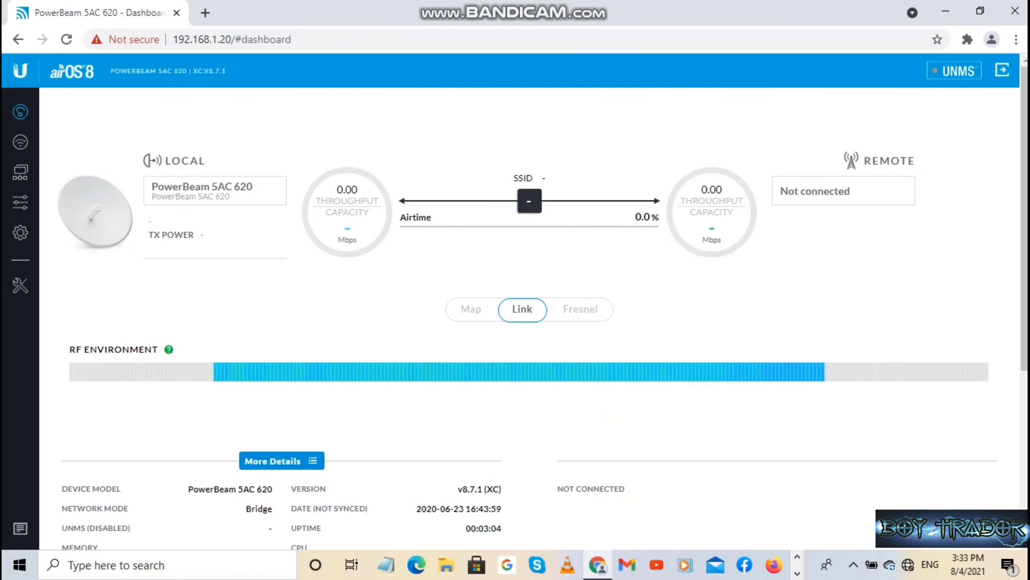
left_click(20, 142)
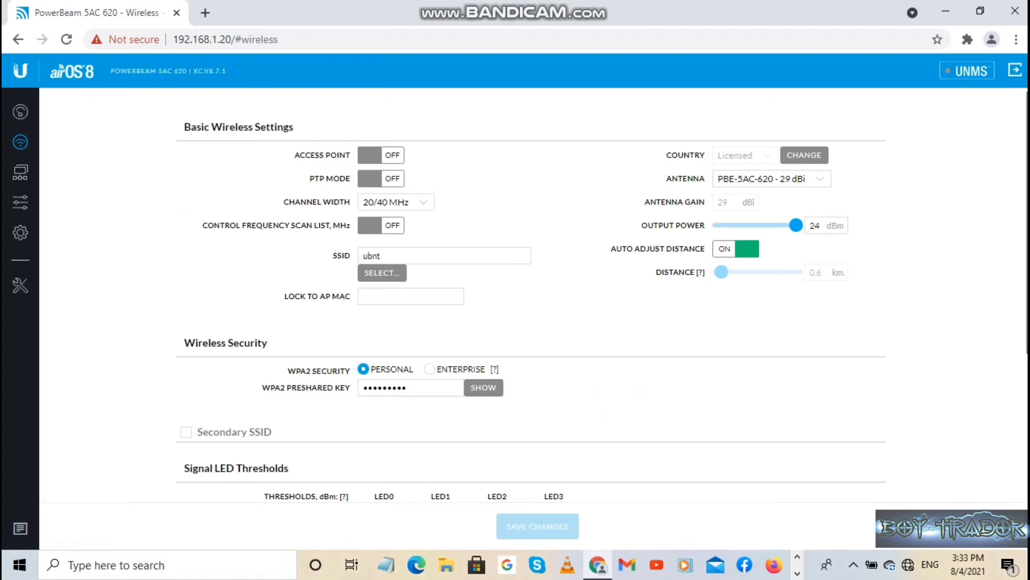
Turn on PTP mode, keeping 20/40/80 MHz width, the PBE-5AC-620 29 dBi antenna and 24 dBm output.
left_click(381, 179)
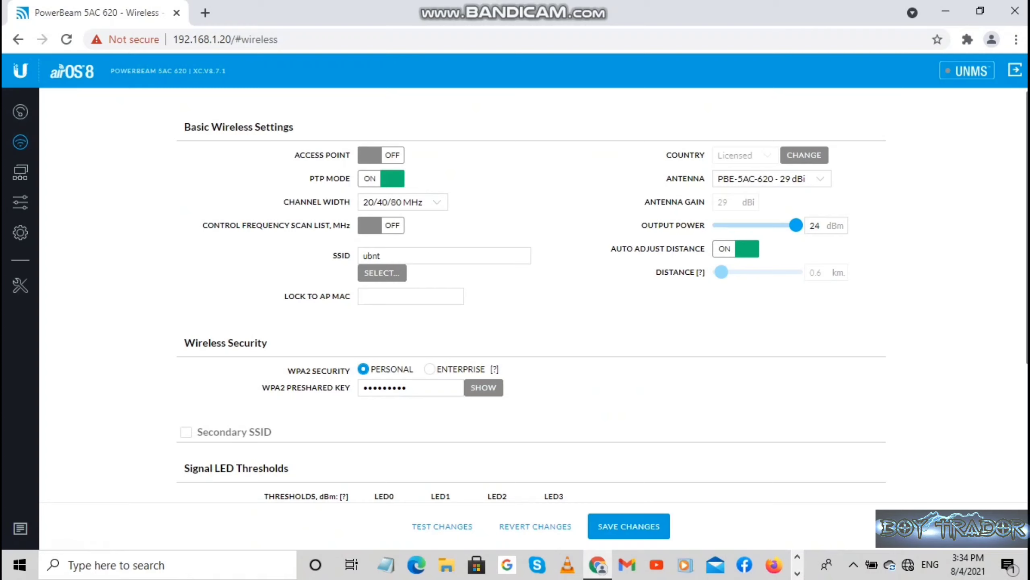
left_click(437, 202)
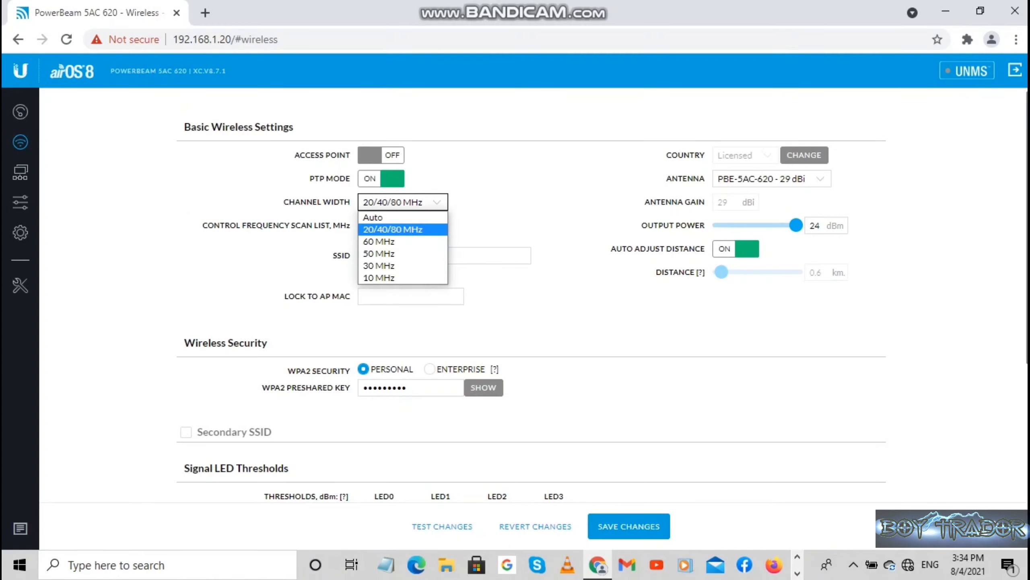
left_click(393, 230)
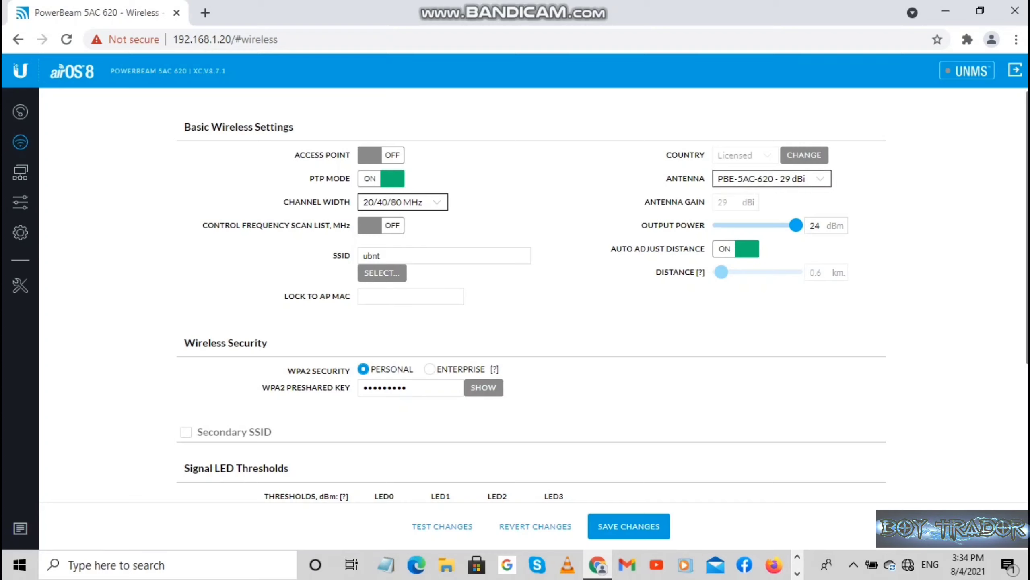
left_click(772, 179)
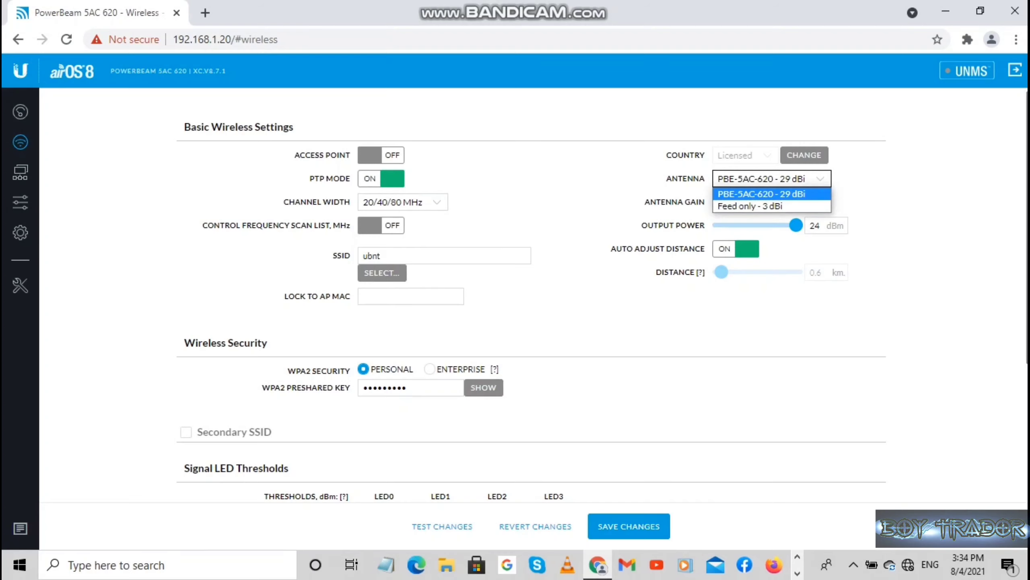
left_click(772, 179)
mouse_move(795, 225)
left_mouse_down()
mouse_move(783, 225)
mouse_move(797, 226)
left_mouse_up()
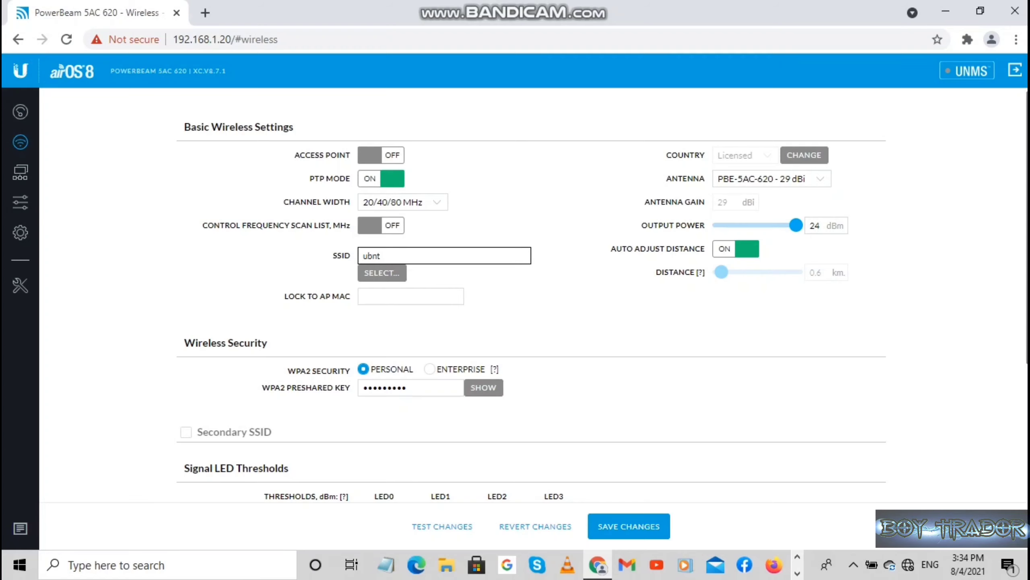
Clear the old WPA2 preshared key and enter a new one.
scroll(531, 295, "down", 2)
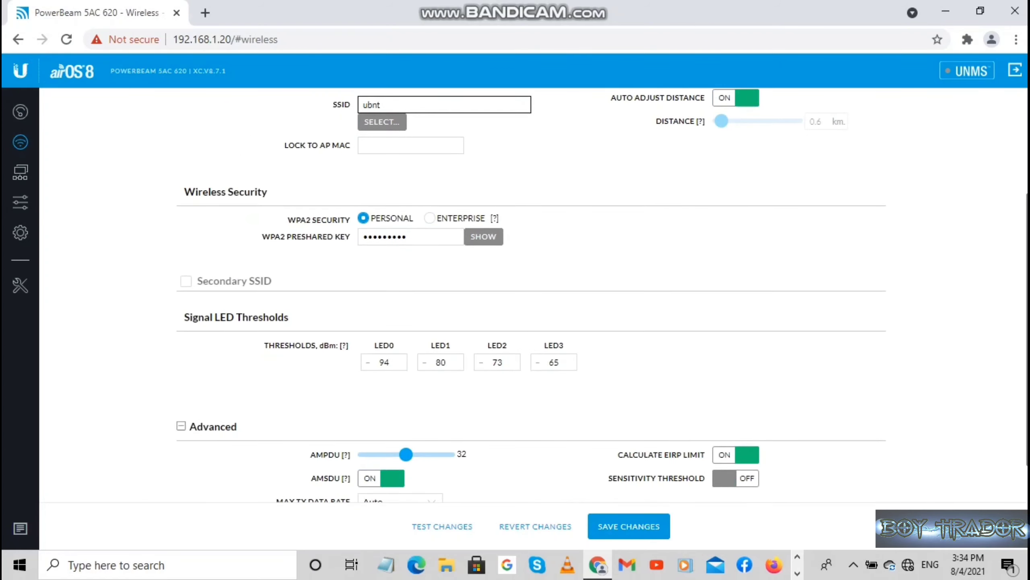
left_click(410, 237)
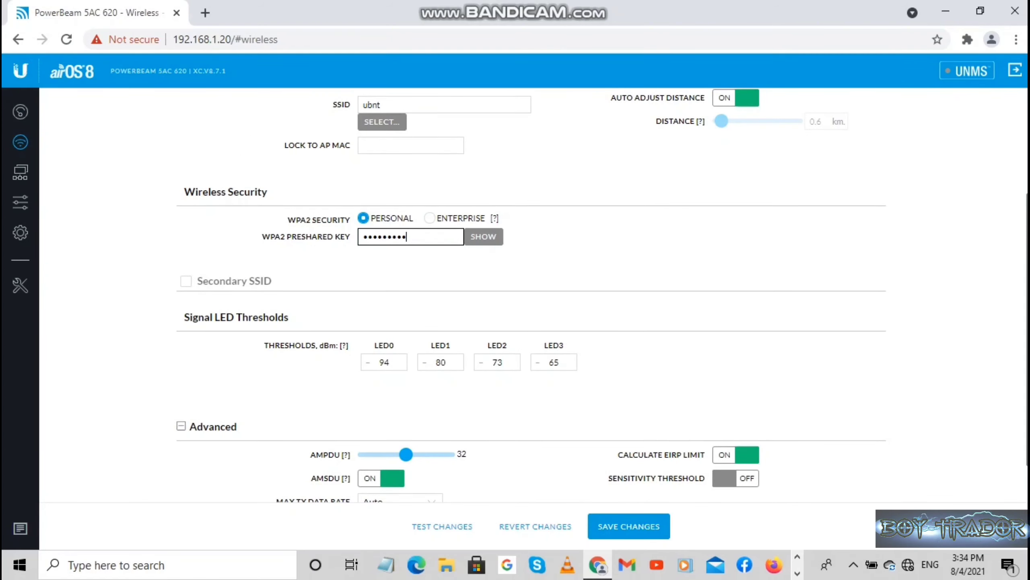
key("BackSpace")
key("BackSpace")
key("BackSpace")
key("BackSpace")
key("BackSpace")
key("BackSpace")
key("BackSpace")
key("BackSpace")
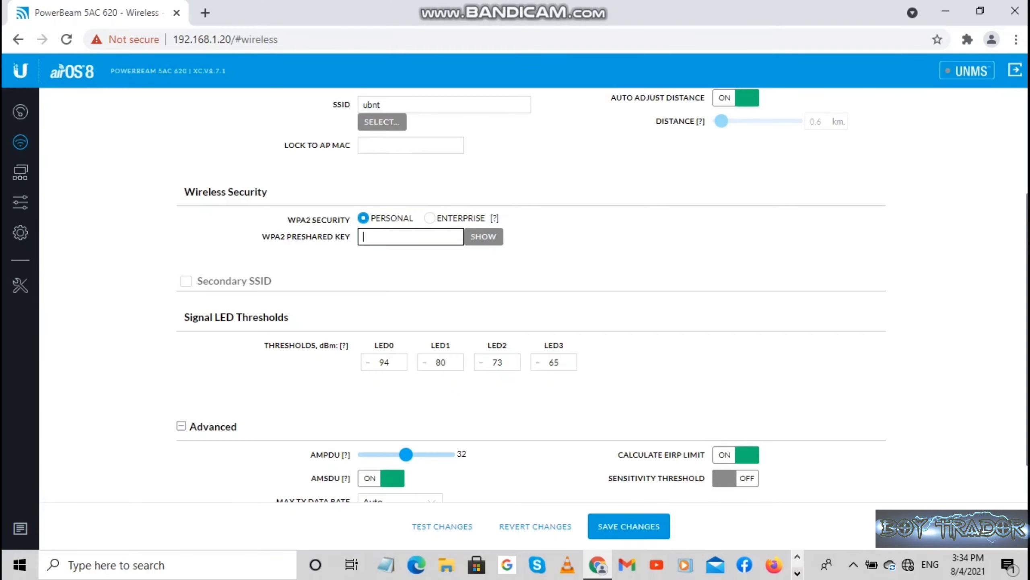
left_click(798, 573)
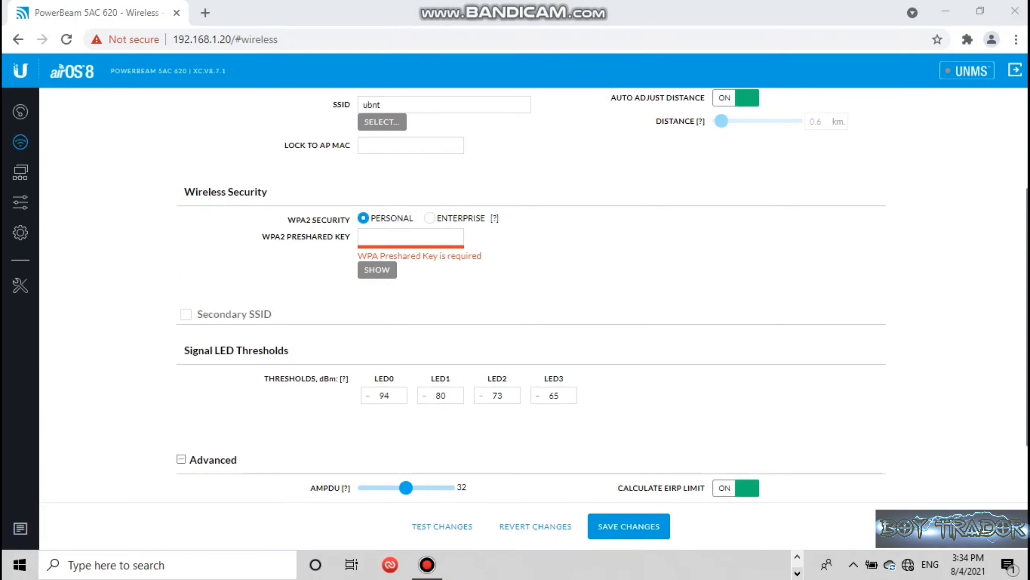
left_click(797, 557)
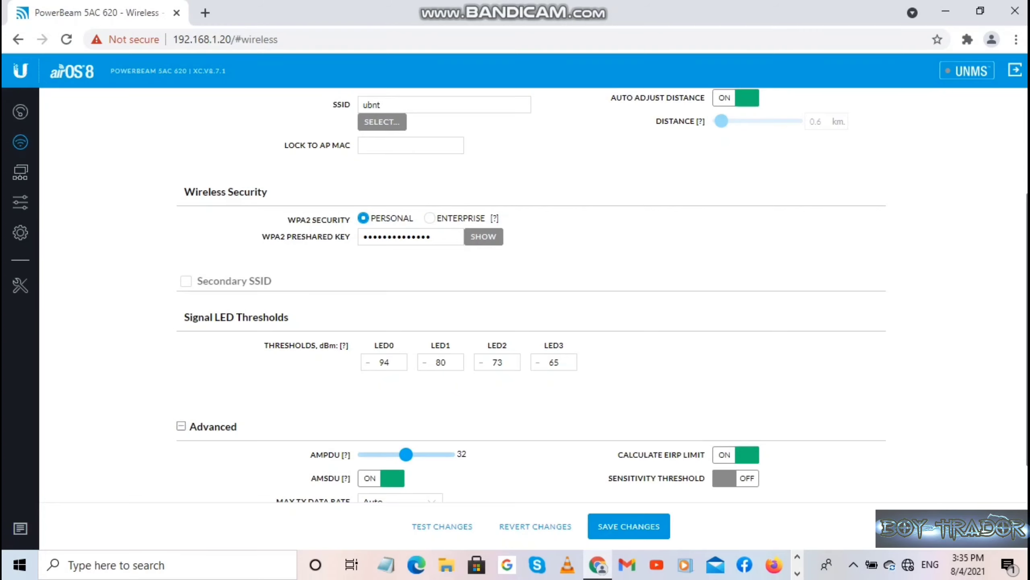
Under Advanced, switch Calculate EIRP Limit off and save the wireless changes.
scroll(527, 296, "down", 1)
scroll(527, 296, "up", 4)
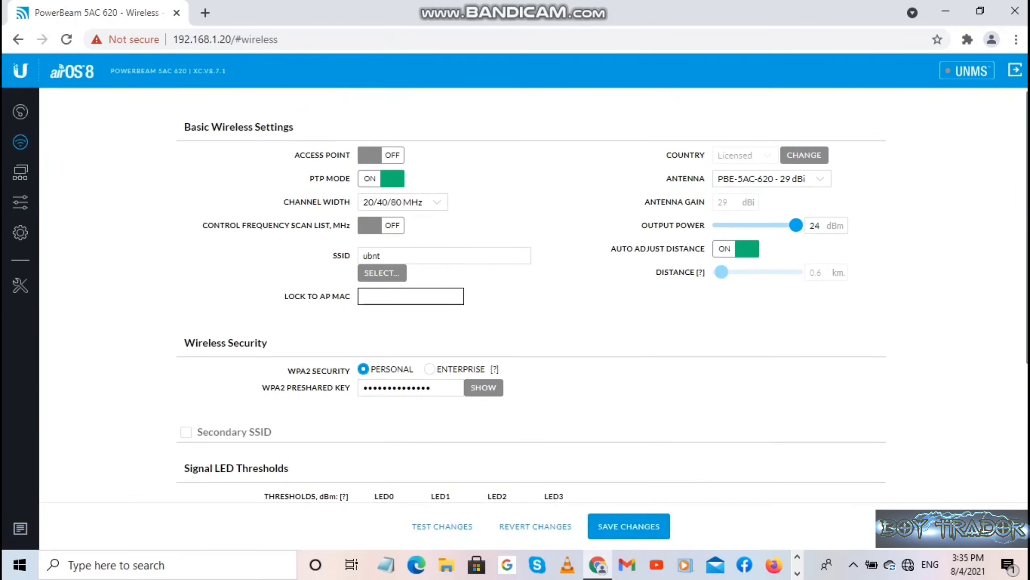
scroll(527, 296, "down", 4)
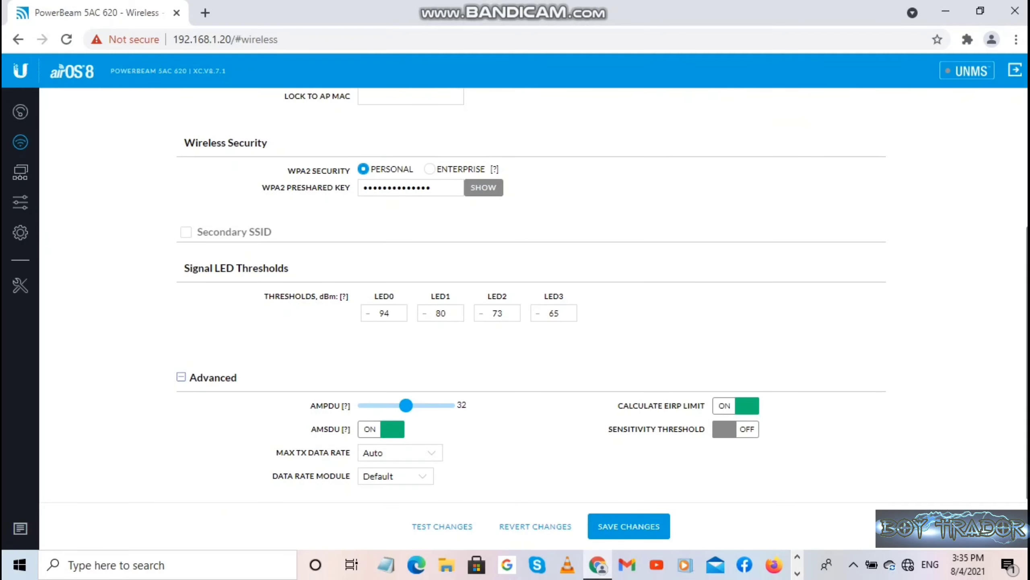
left_click(182, 377)
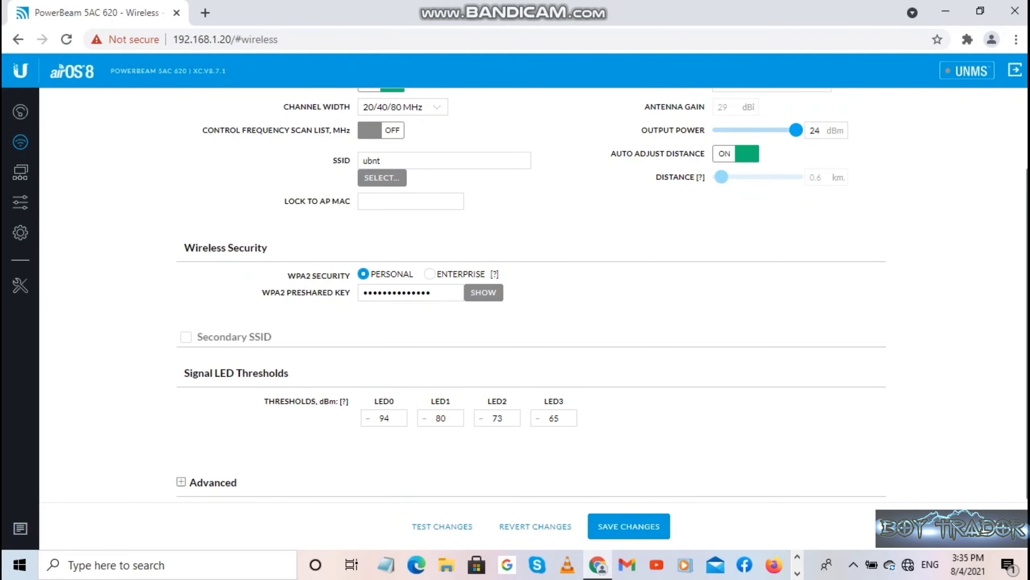
left_click(182, 482)
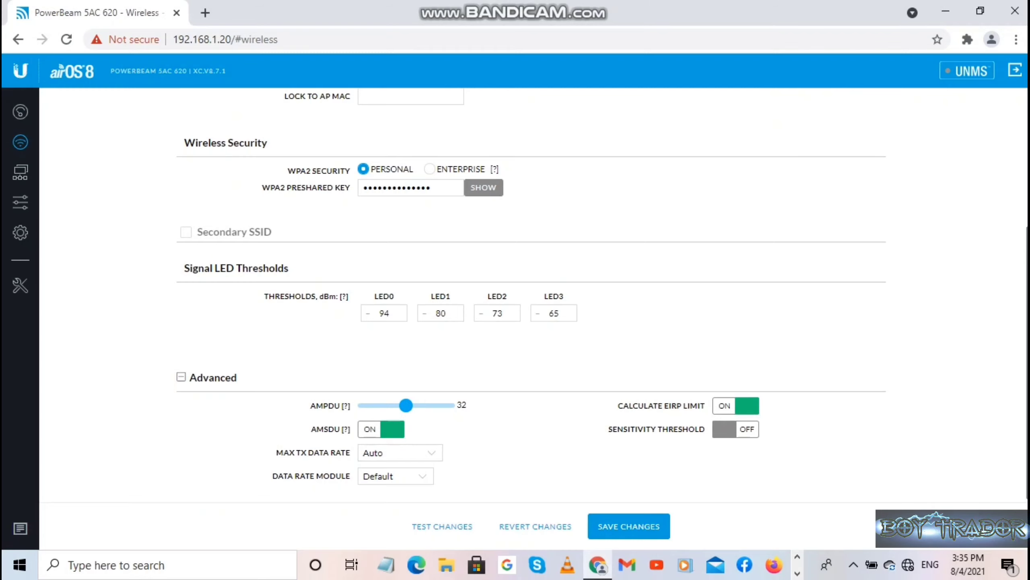
left_click(735, 406)
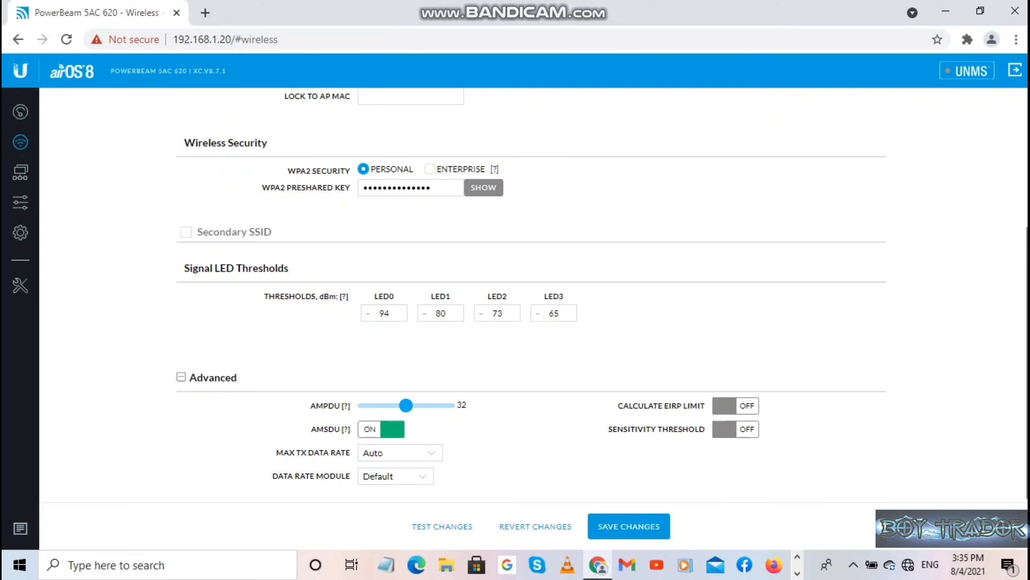
scroll(527, 292, "up", 5)
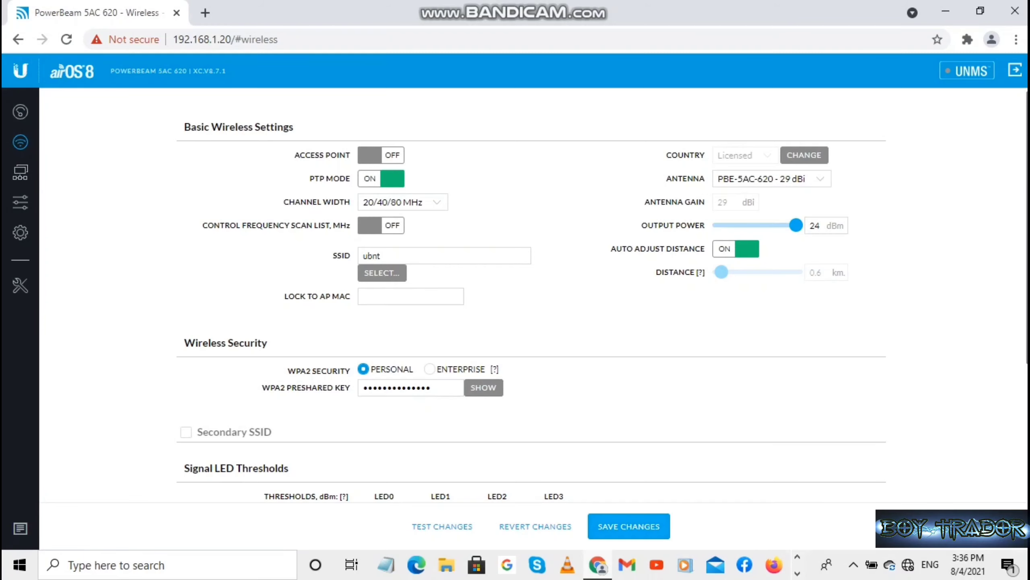
left_click(629, 527)
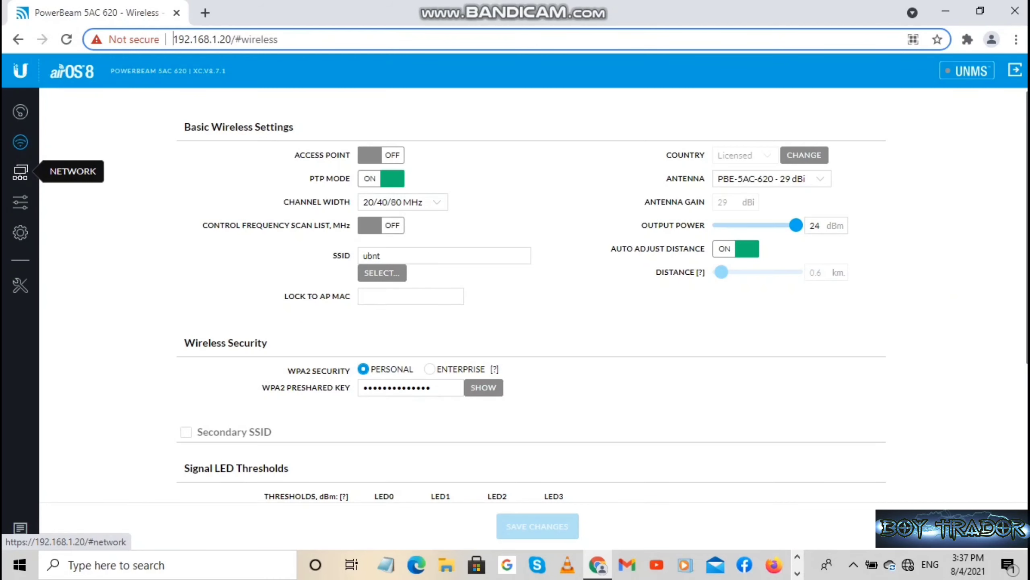
On the Network page, replace the IP Address 192.168.1.20 with 192.168.88.107.
left_click(20, 173)
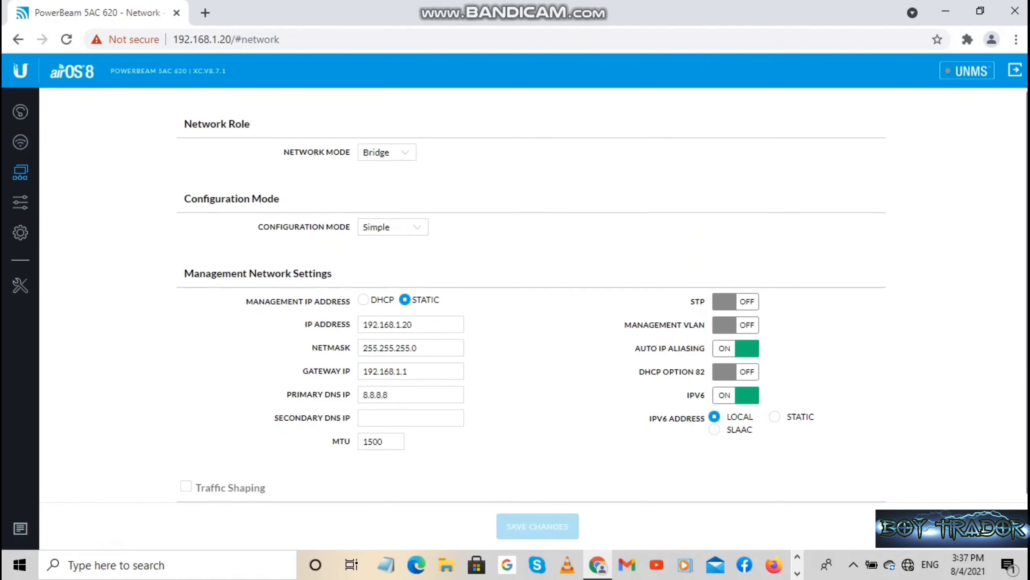
left_click(417, 324)
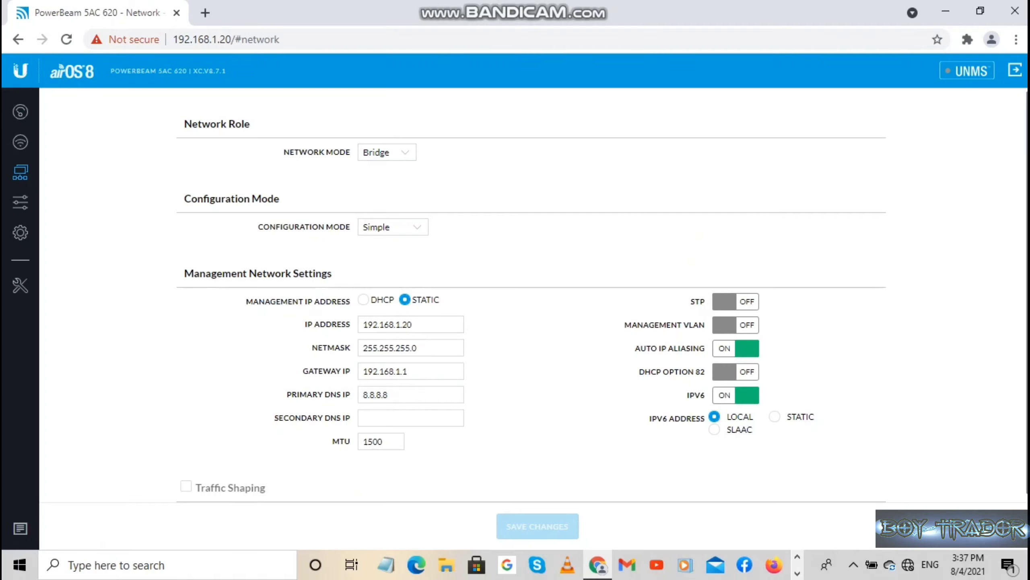
left_click(413, 324)
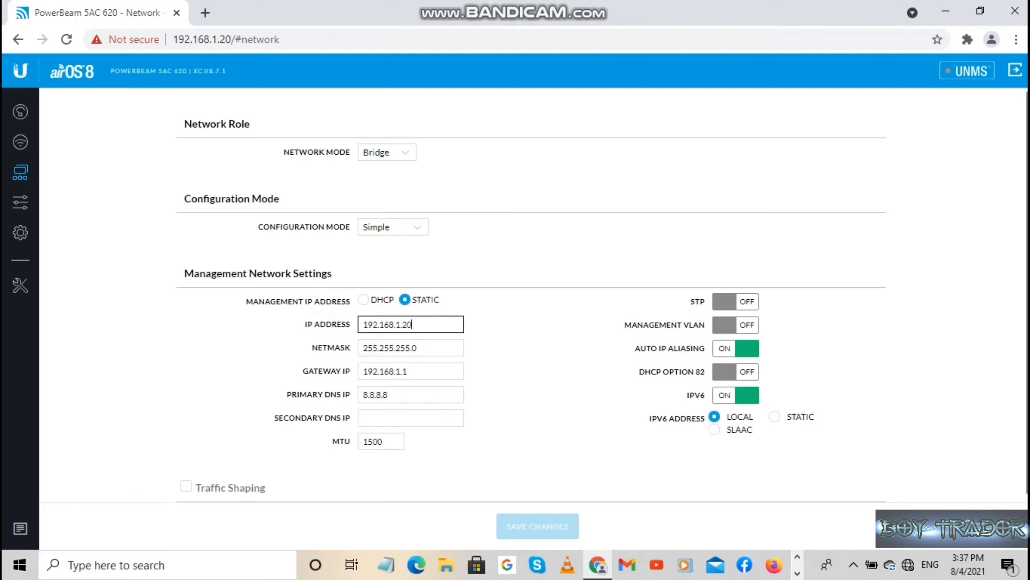
key("BackSpace")
key("BackSpace")
key("BackSpace")
key("BackSpace")
key("BackSpace")
key("BackSpace")
key("BackSpace")
key("BackSpace")
key("BackSpace")
key("BackSpace")
key("BackSpace")
key("BackSpace")
type("1")
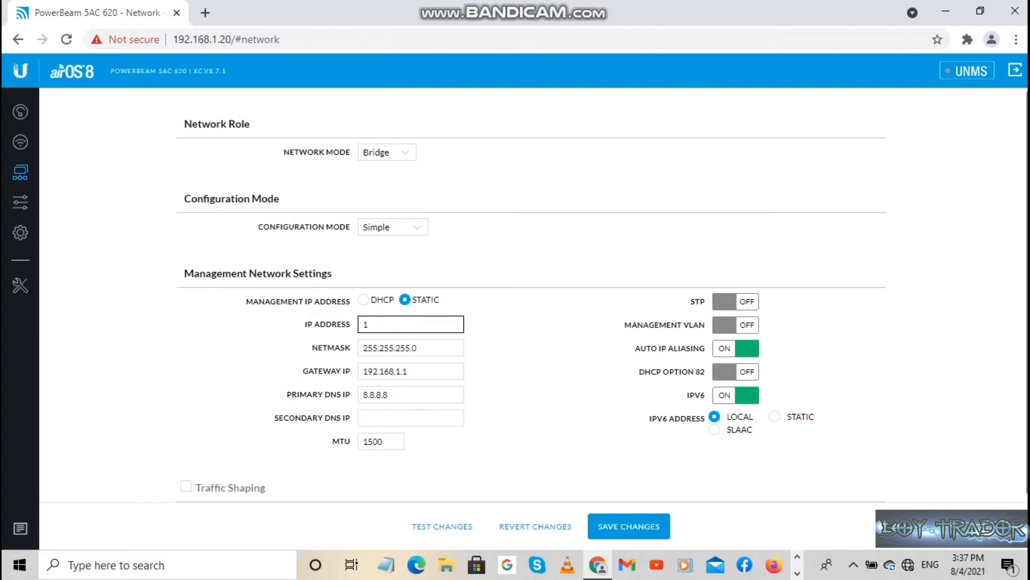
type("9")
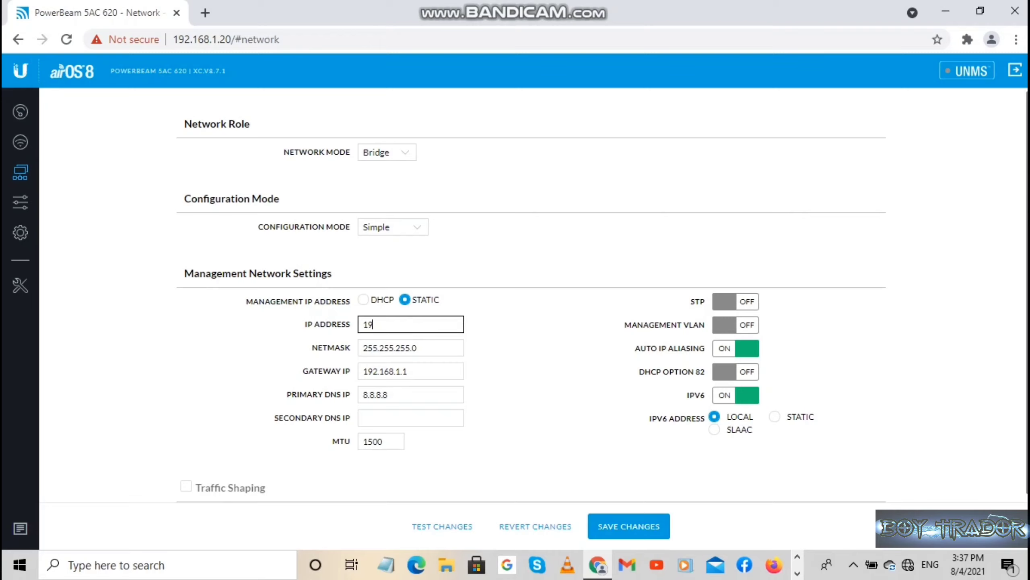
type("2.168.88")
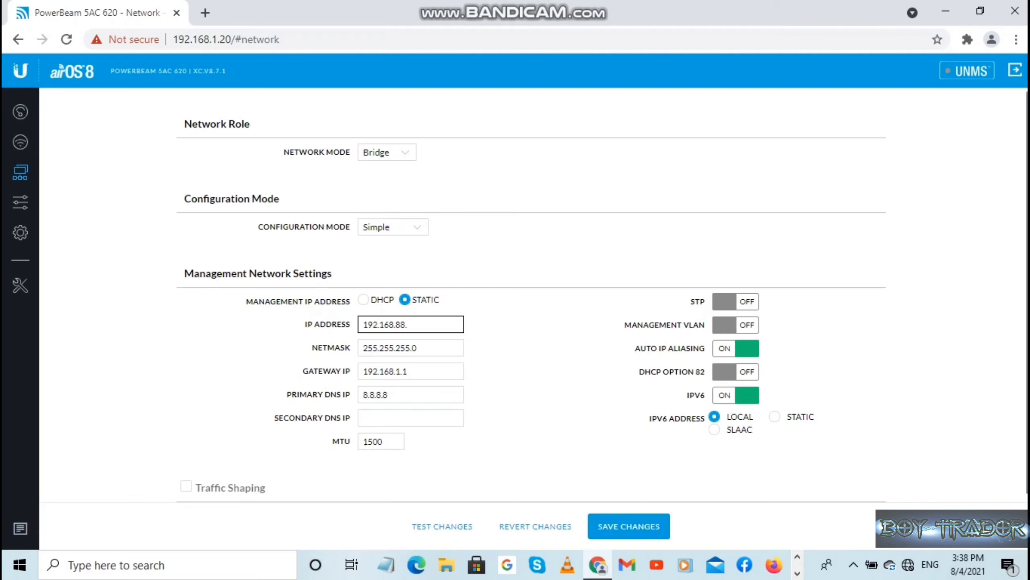
type(".")
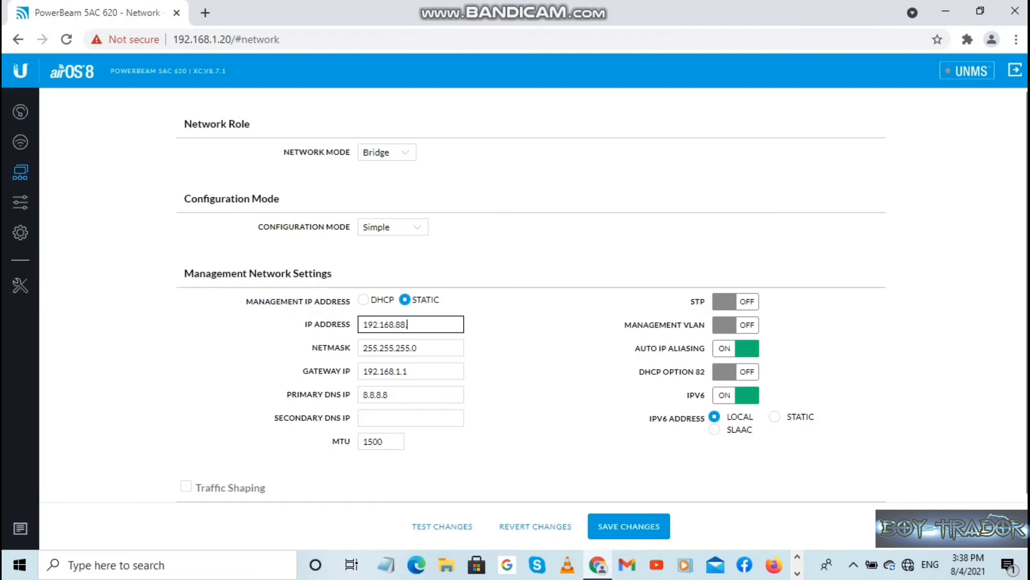
type("107")
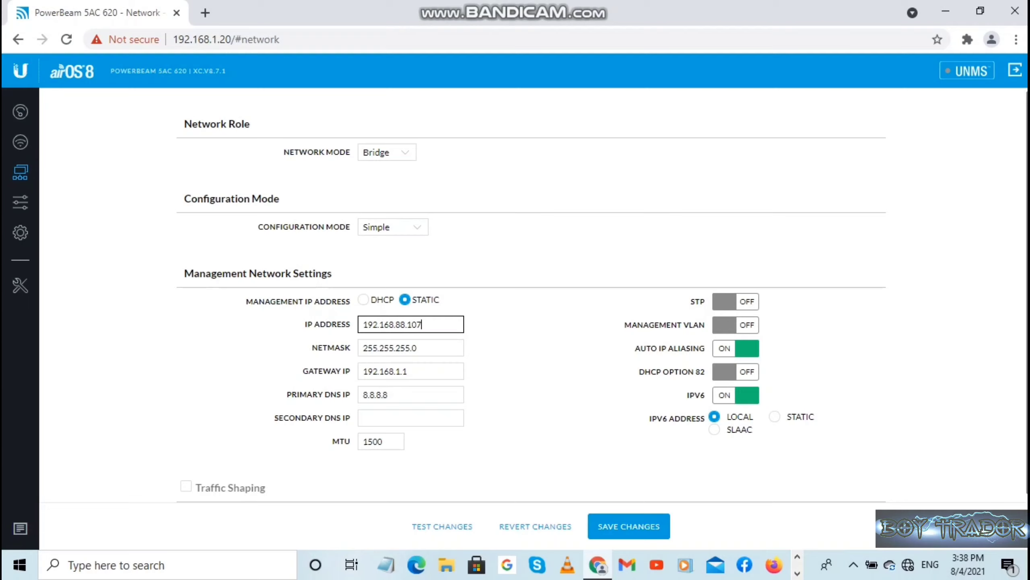
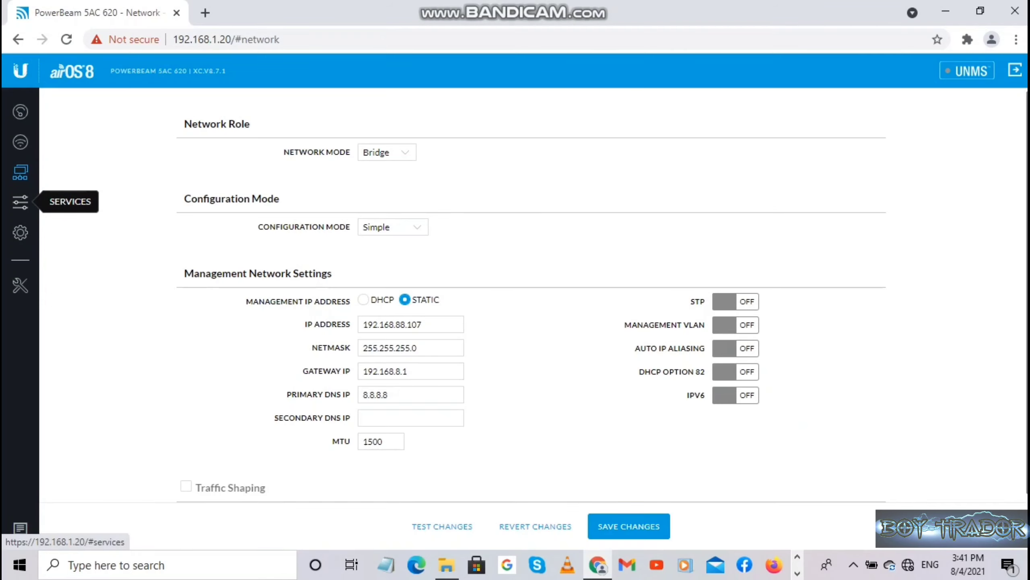
Review the Services page (HTTPS on port 443, SSH on port 22), rechecking the Network page.
left_click(20, 201)
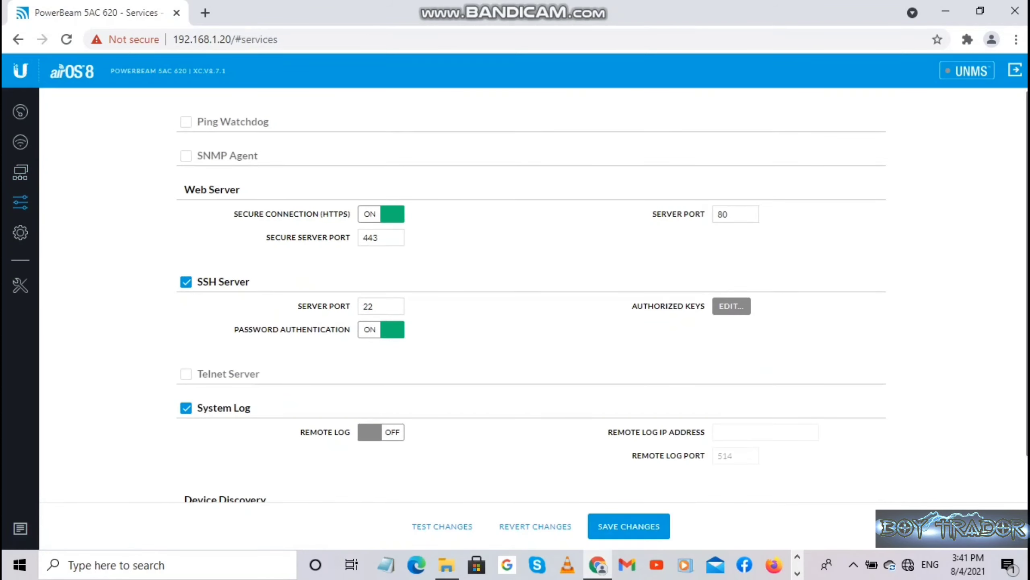
scroll(527, 296, "down", 1)
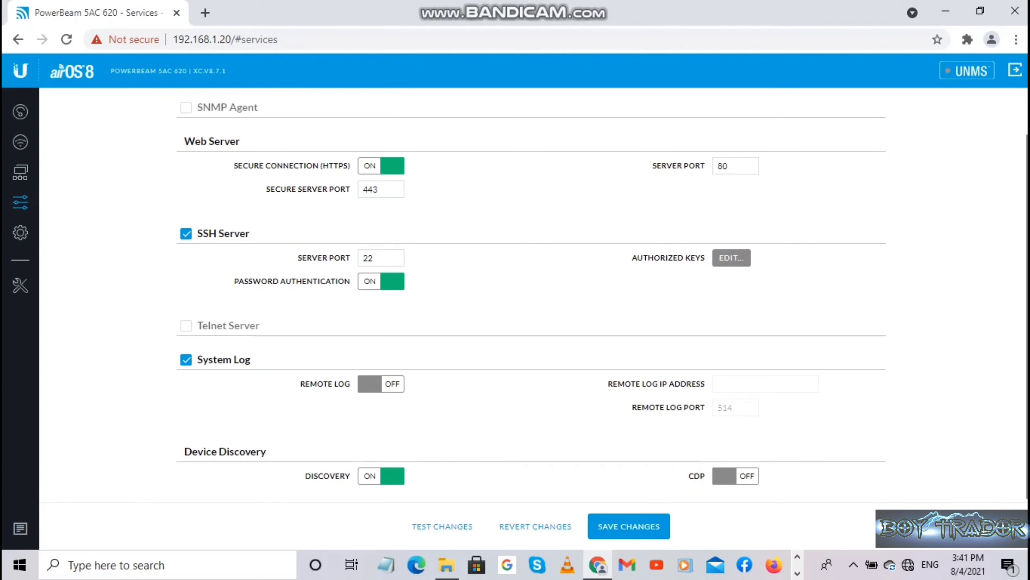
left_click(20, 172)
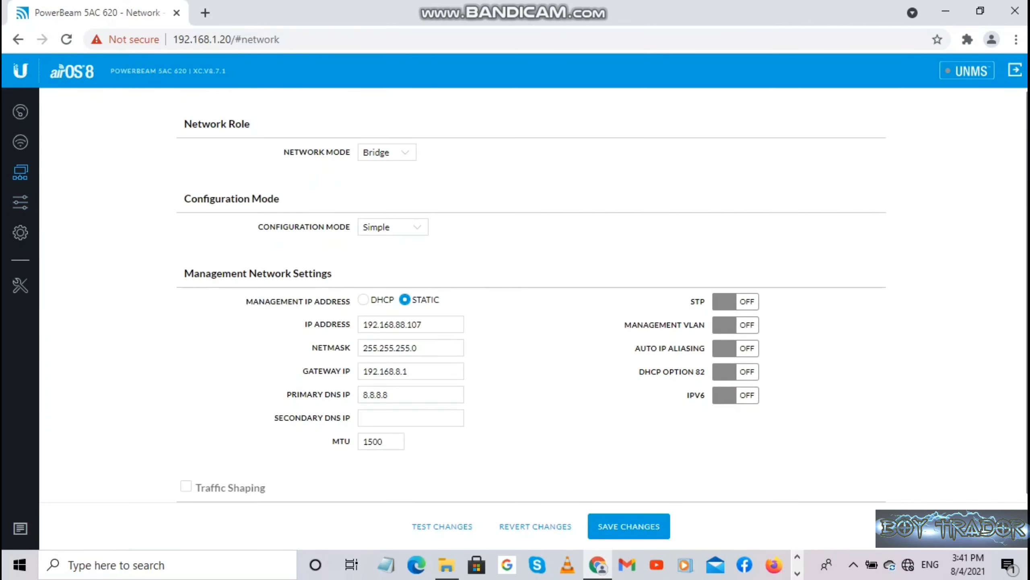
left_click(20, 201)
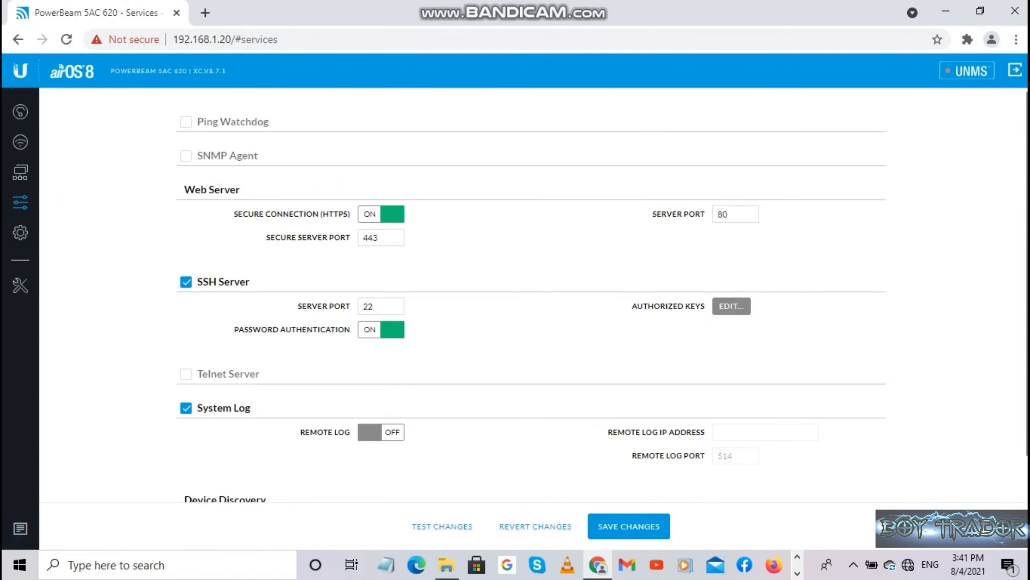
Apply the airOS changes, then reach the Windows Ethernet adapter's IPv4 settings.
left_click(629, 526)
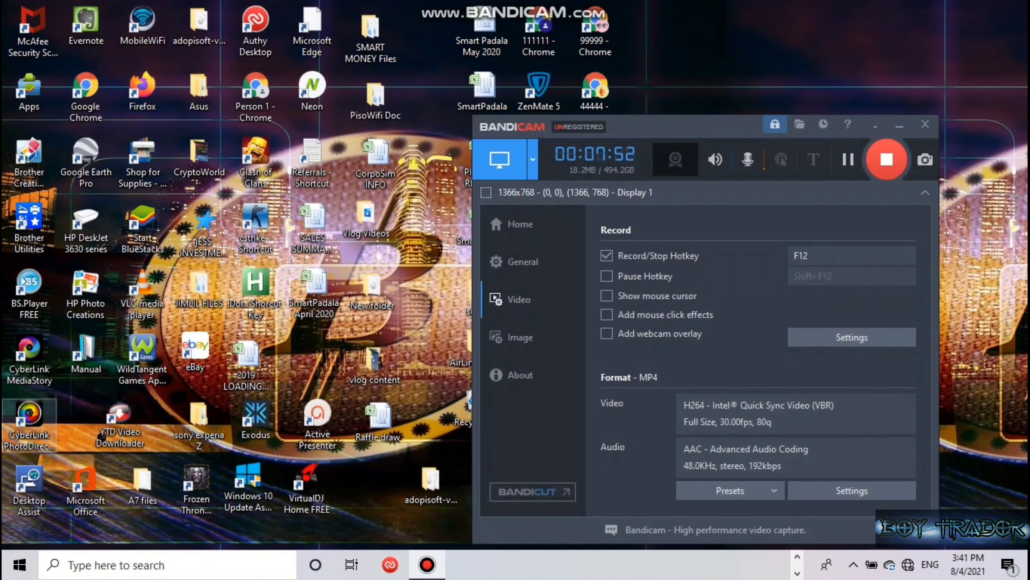
left_click(899, 124)
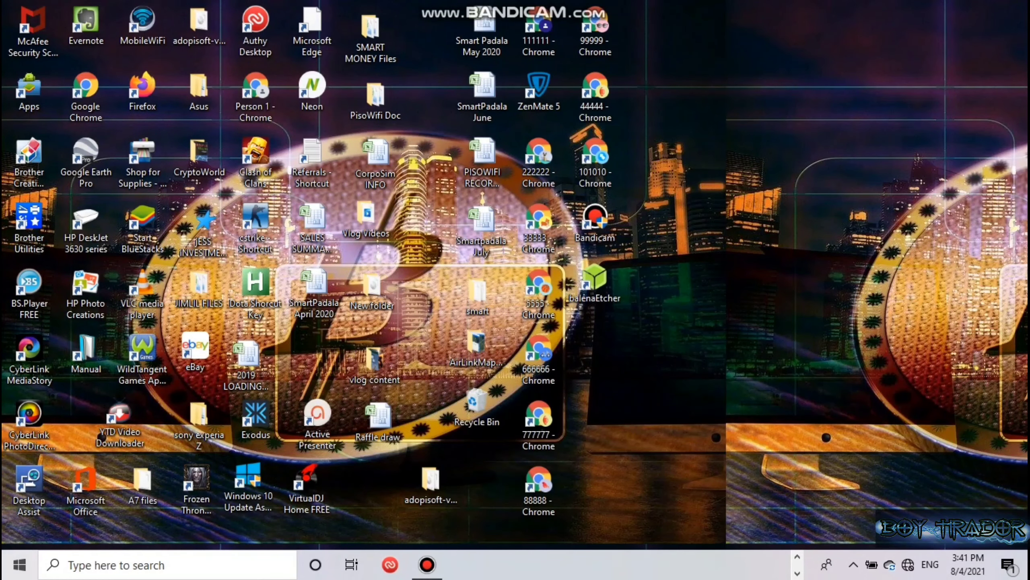
left_click(19, 564)
left_click(44, 493)
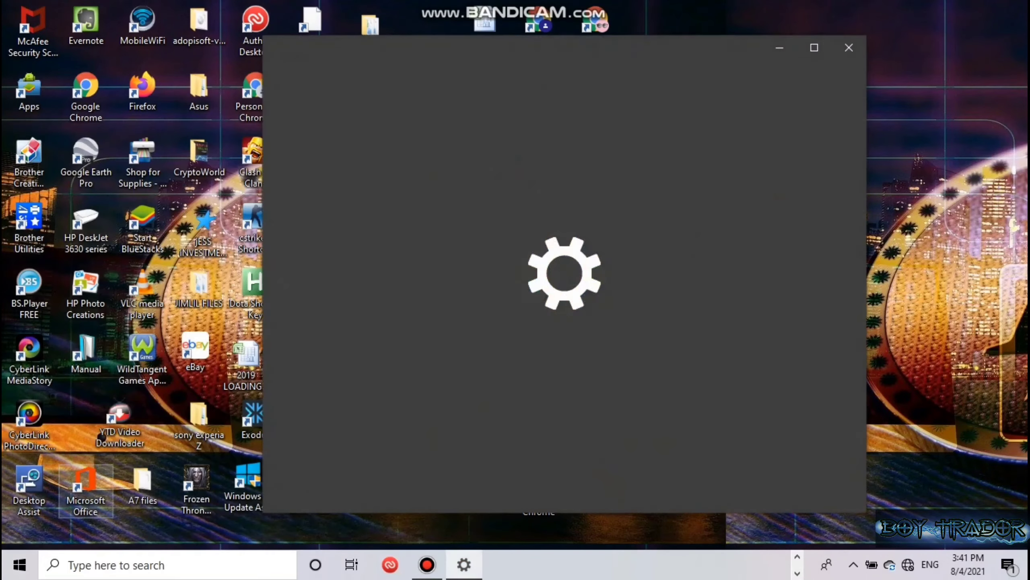
scroll(625, 405, "down", 2)
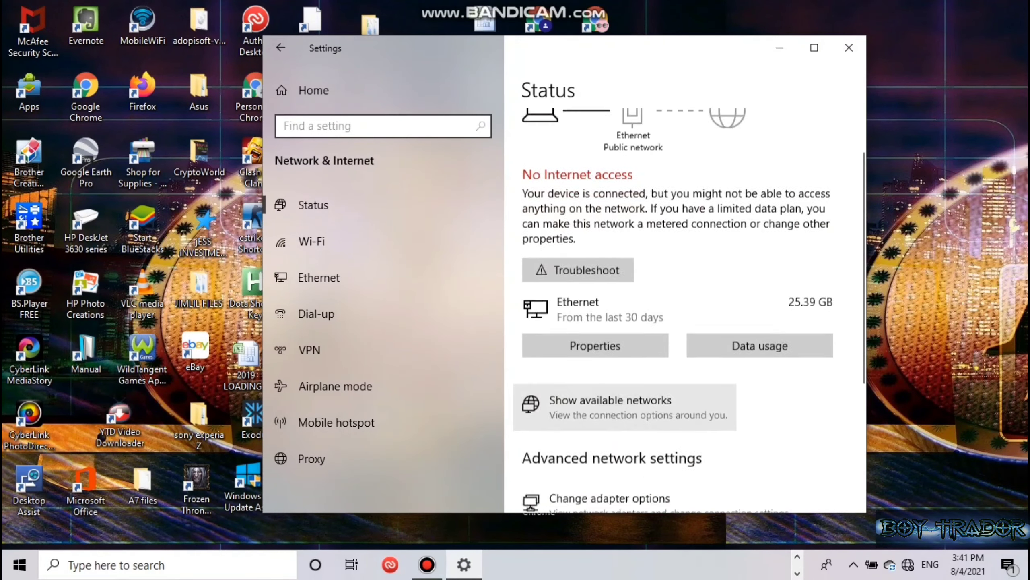
scroll(624, 406, "down", 5)
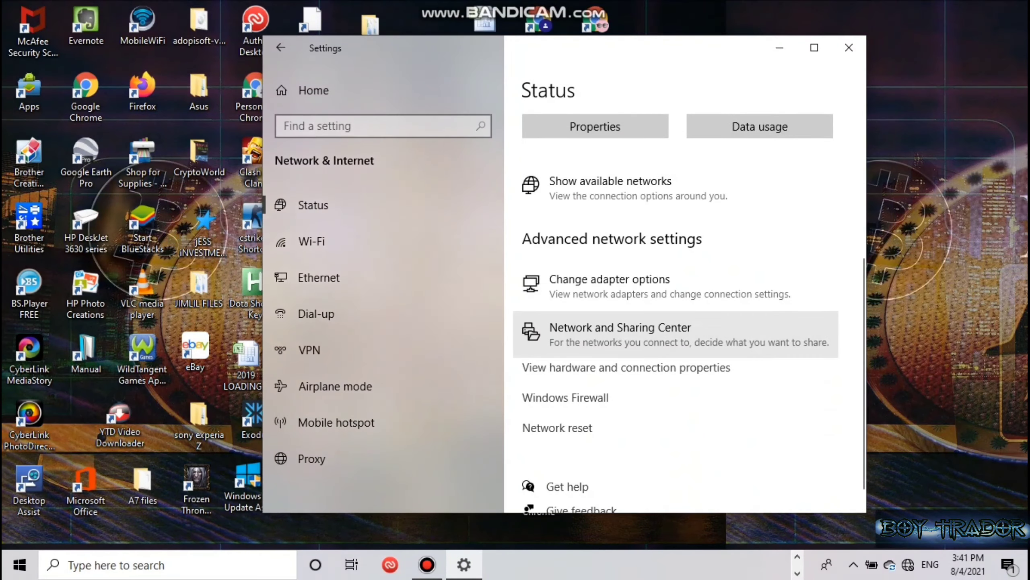
left_click(620, 327)
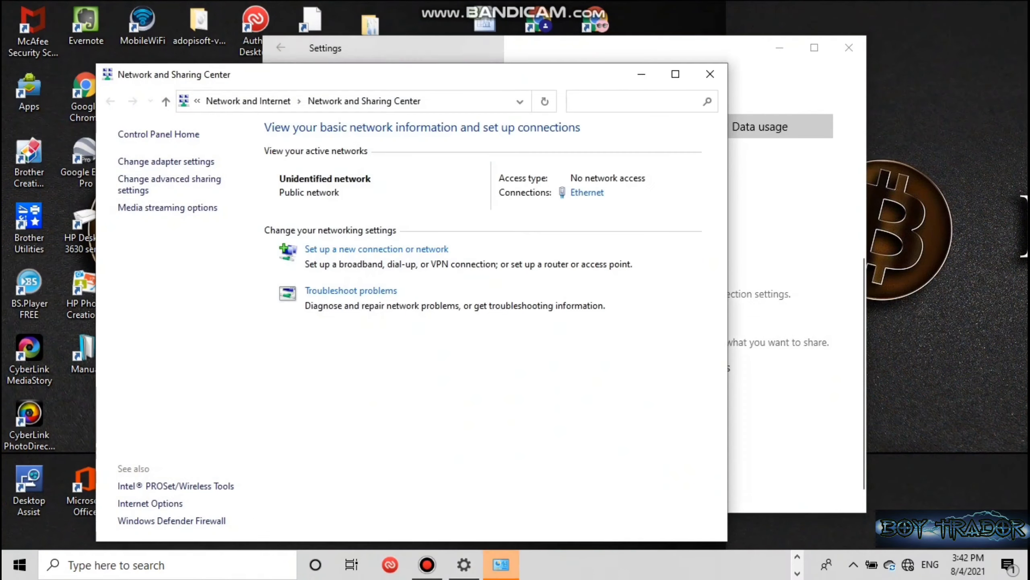
left_click(587, 192)
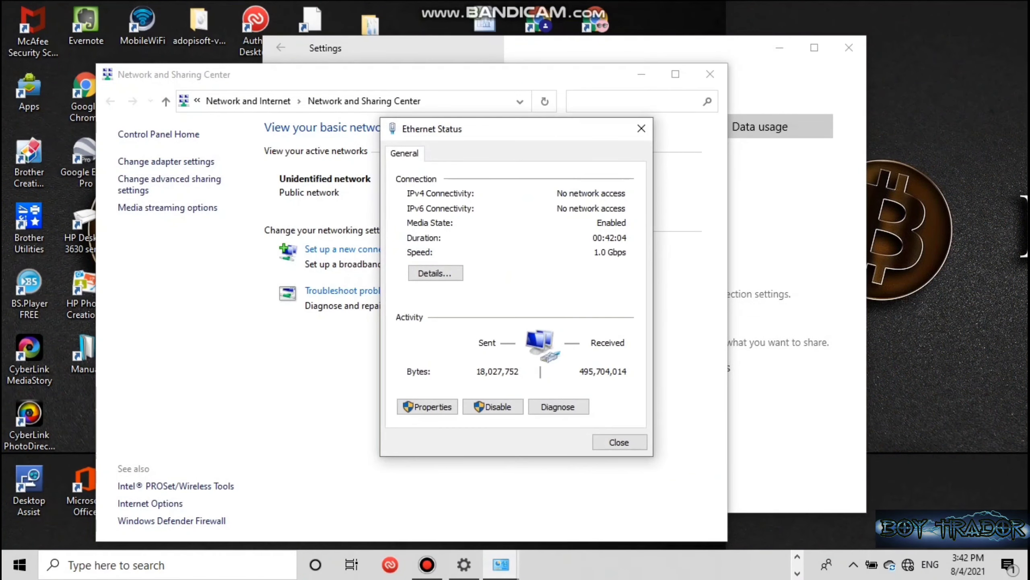
left_click(427, 406)
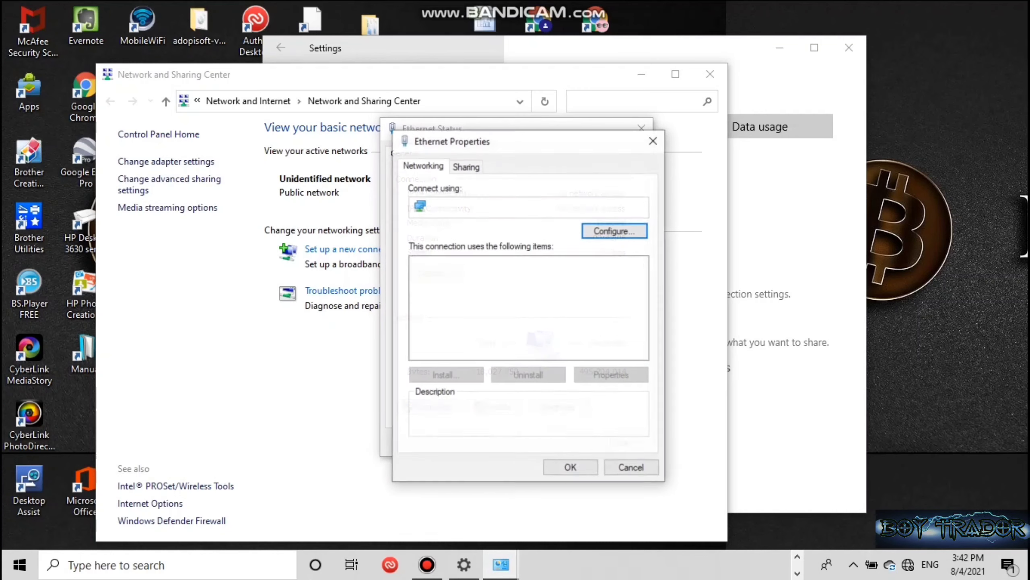
double_click(487, 302)
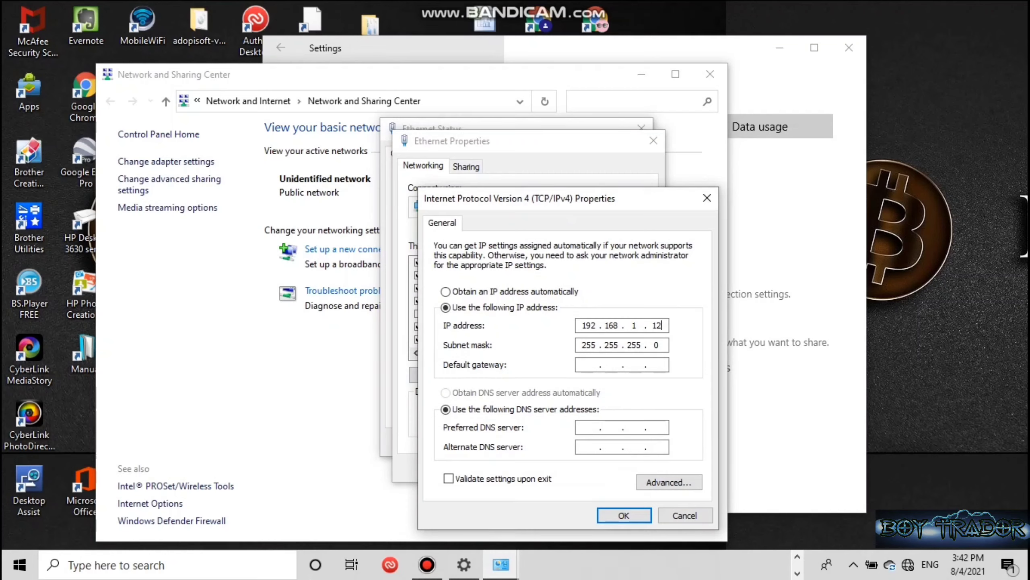
Change the Ethernet IPv4 address to 192.168.88.20 and close all settings windows.
key("BackSpace")
key("BackSpace")
key("BackSpace")
key("BackSpace")
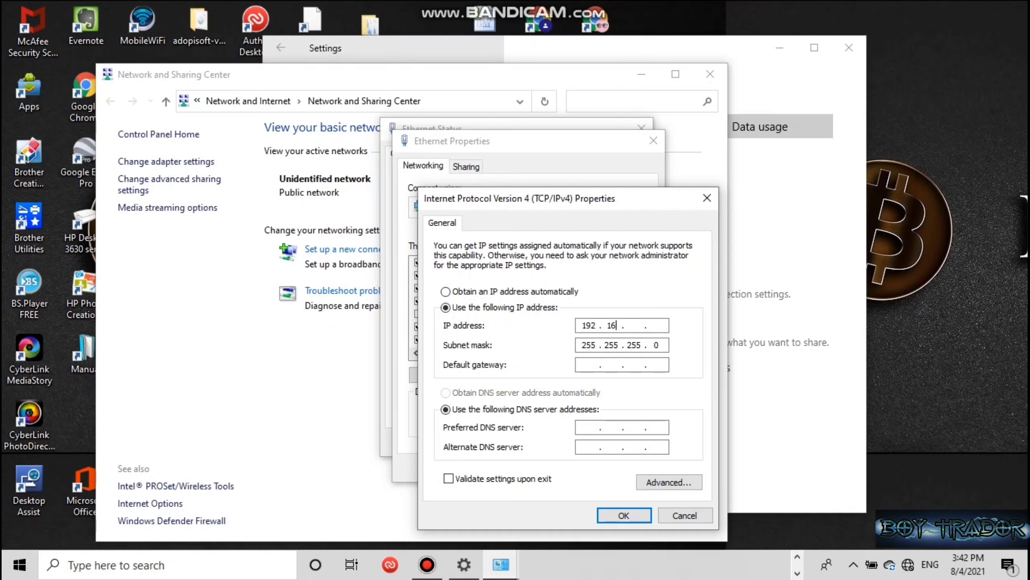
type("8.")
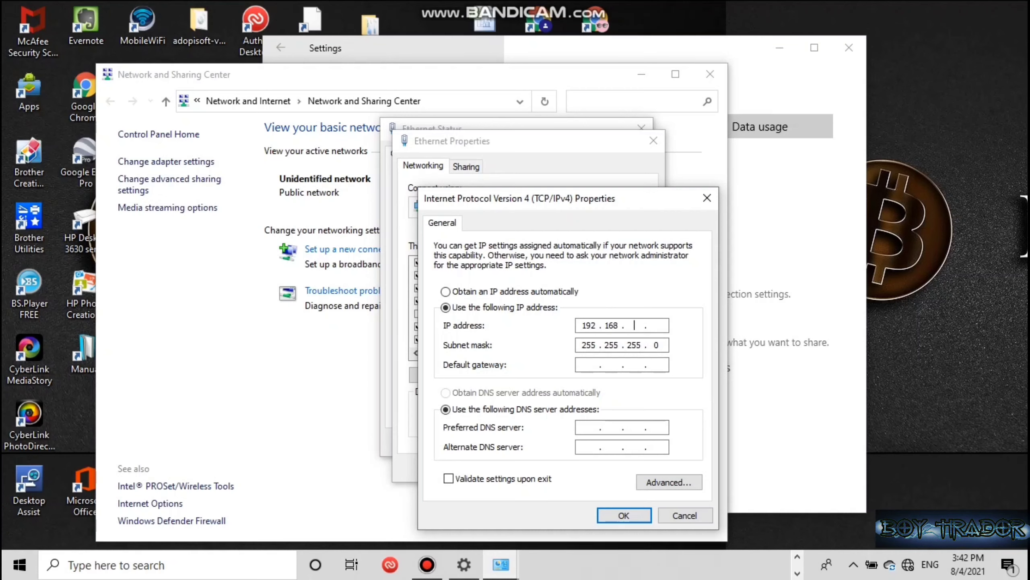
type("88.20")
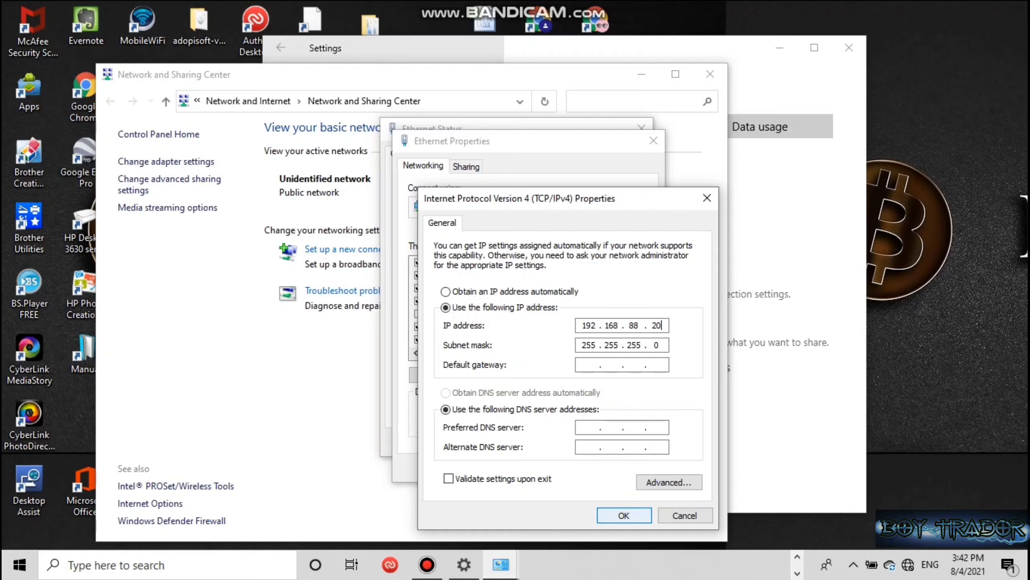
key("Return")
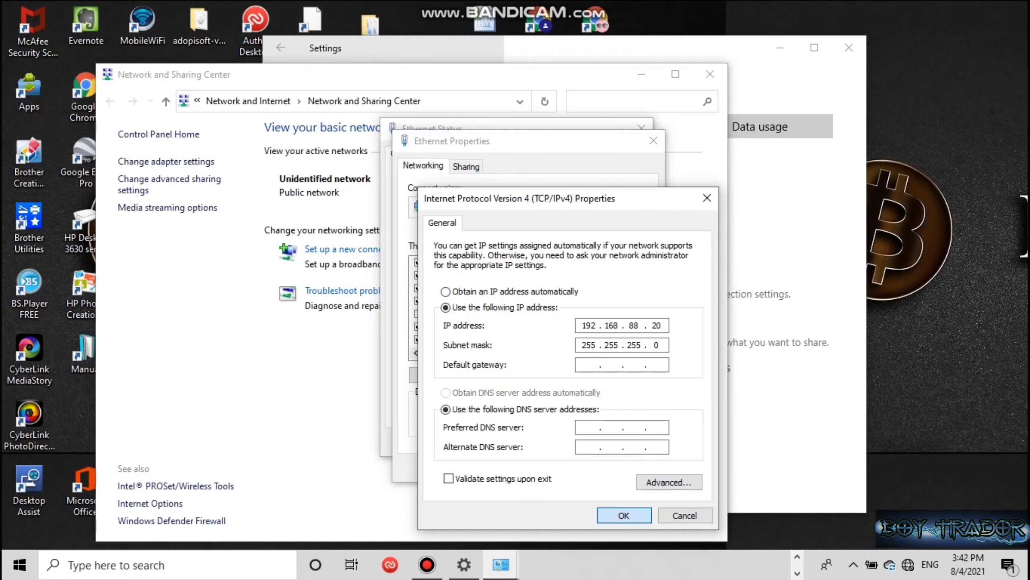
key("Return")
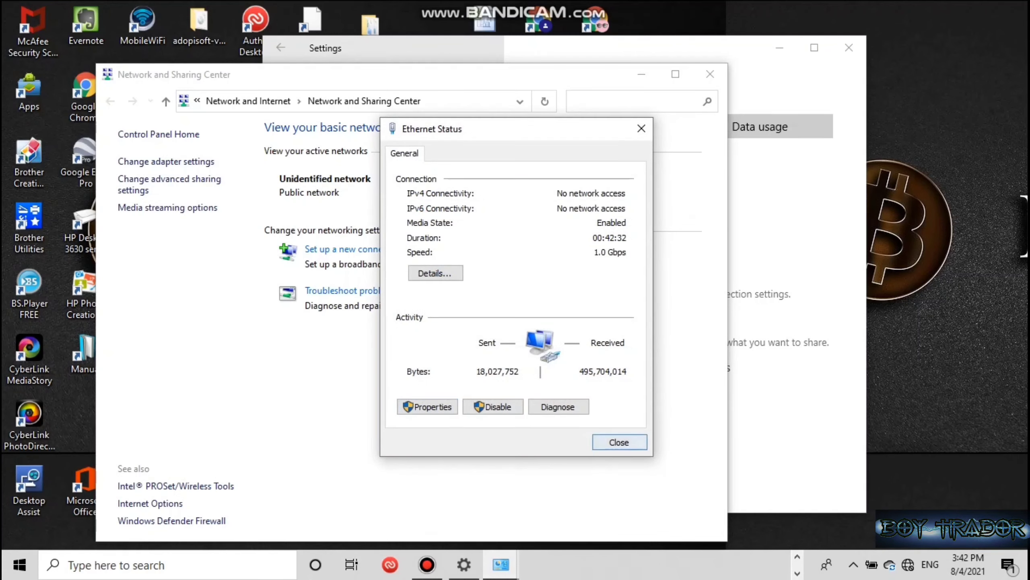
left_click(619, 442)
left_click(710, 74)
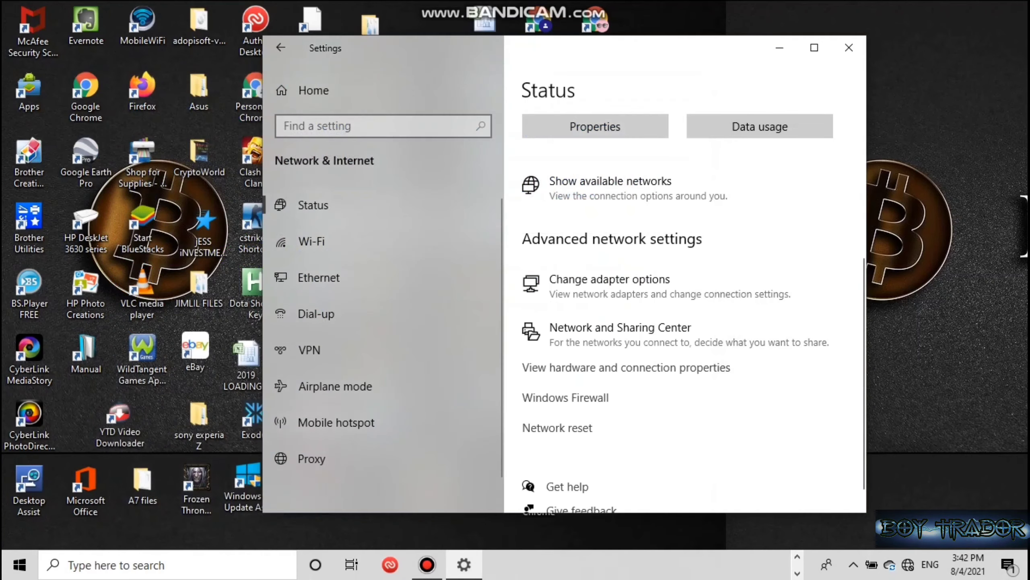
left_click(849, 47)
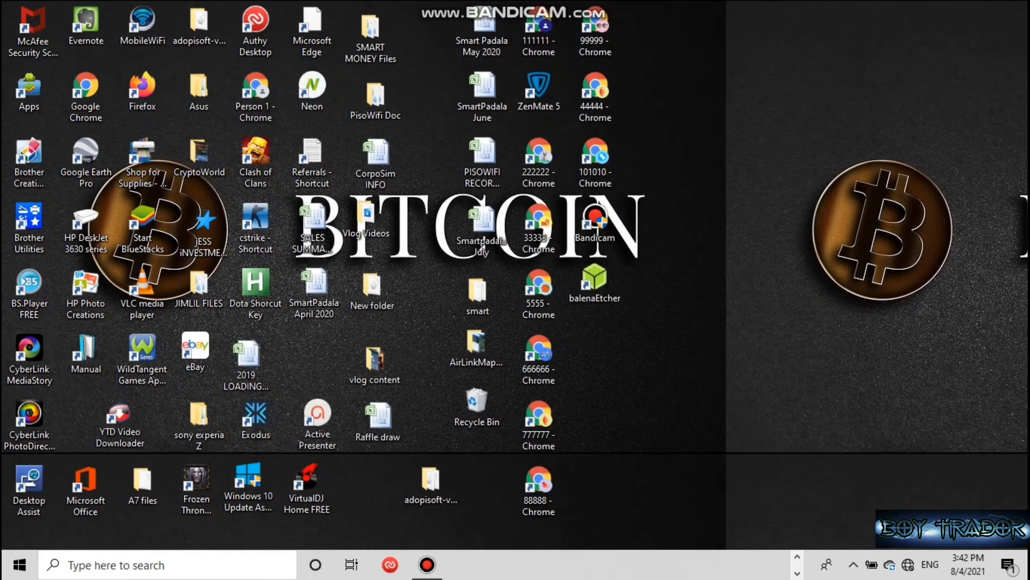
In Chrome, reload 192.168.88.107 and proceed past the certificate warning to the login page.
double_click(256, 95)
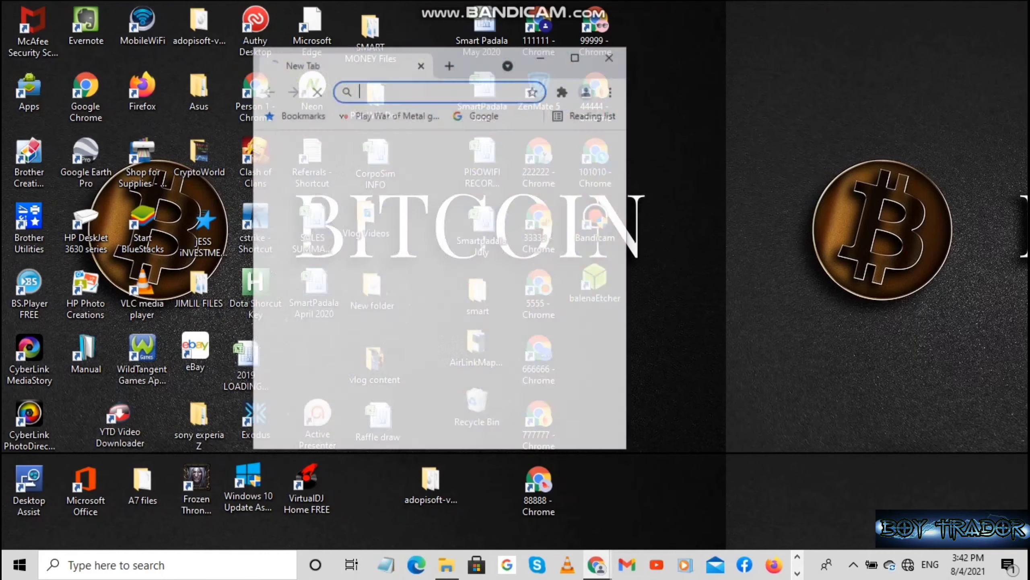
left_click(576, 55)
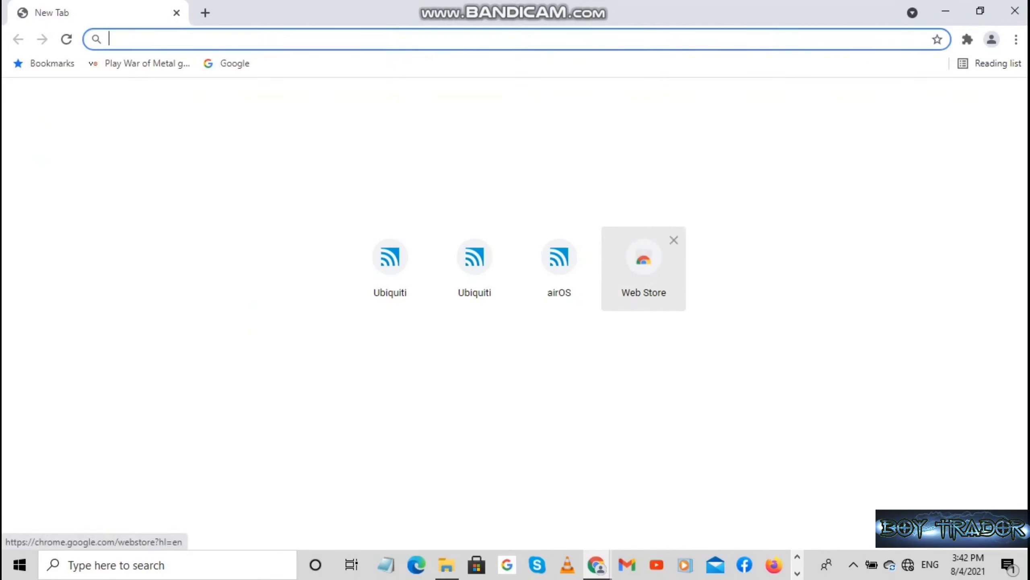
mouse_move(597, 565)
left_click(511, 495)
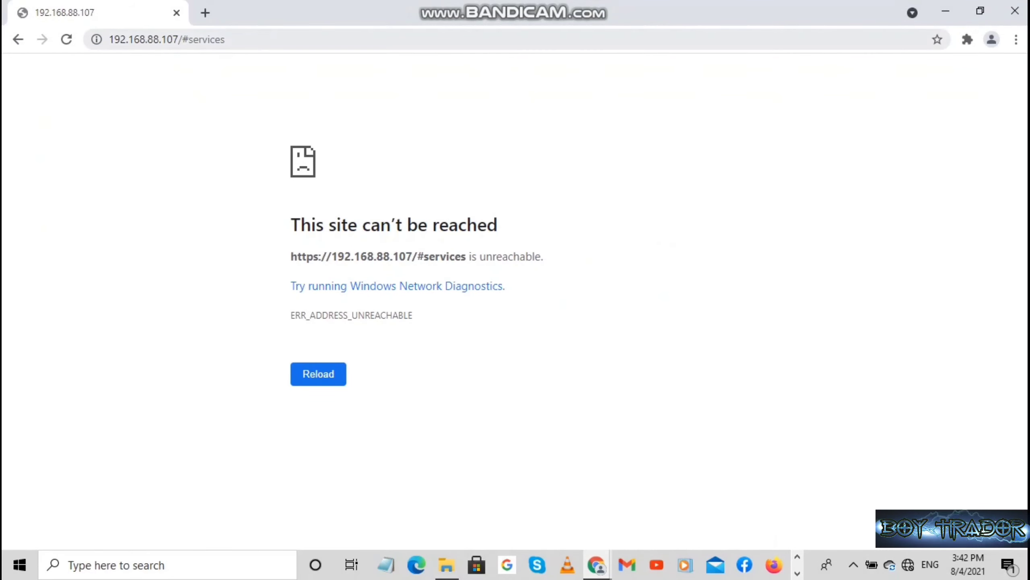
left_click(244, 39)
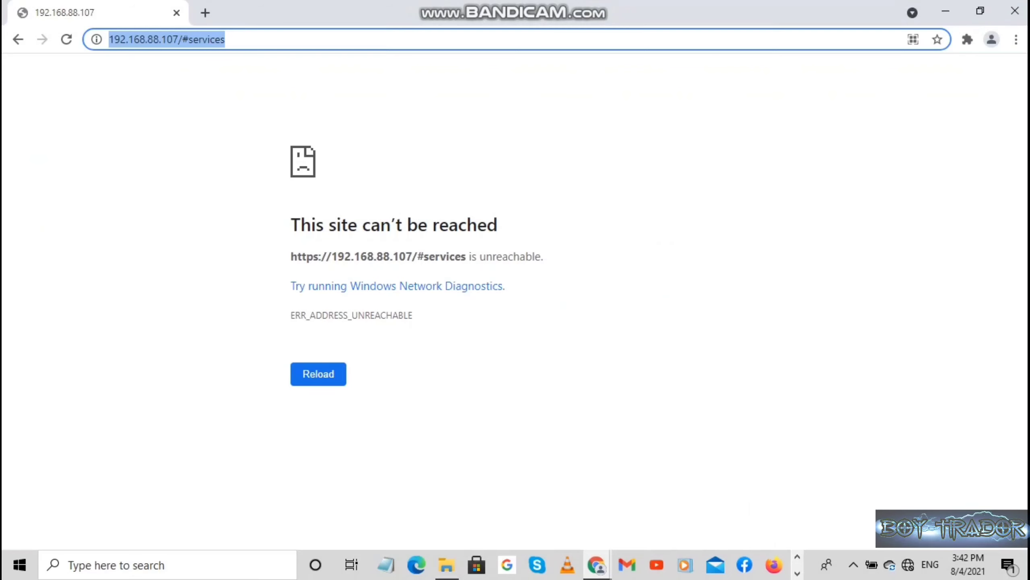
key("Return")
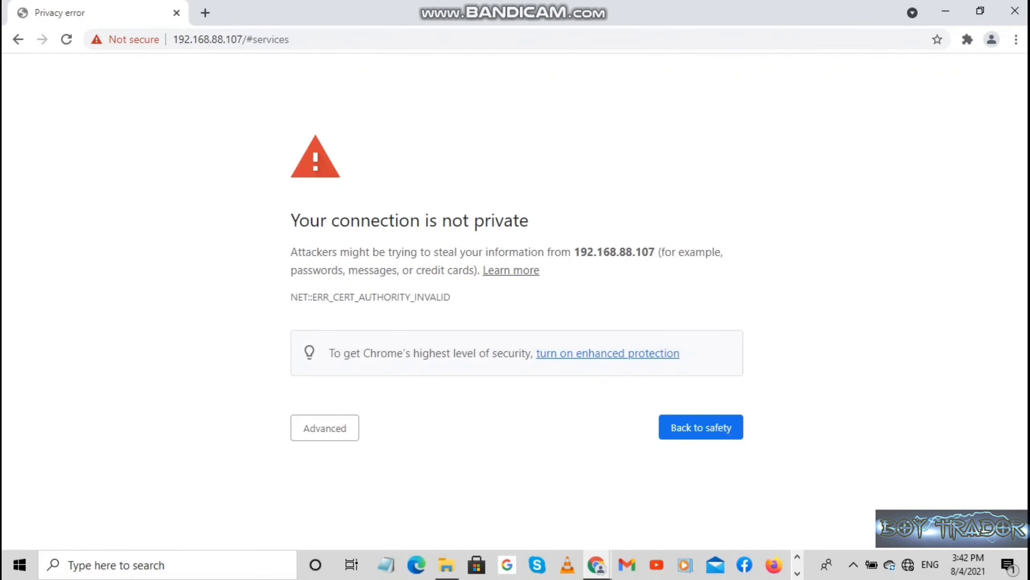
left_click(325, 428)
scroll(324, 467, "down", 1)
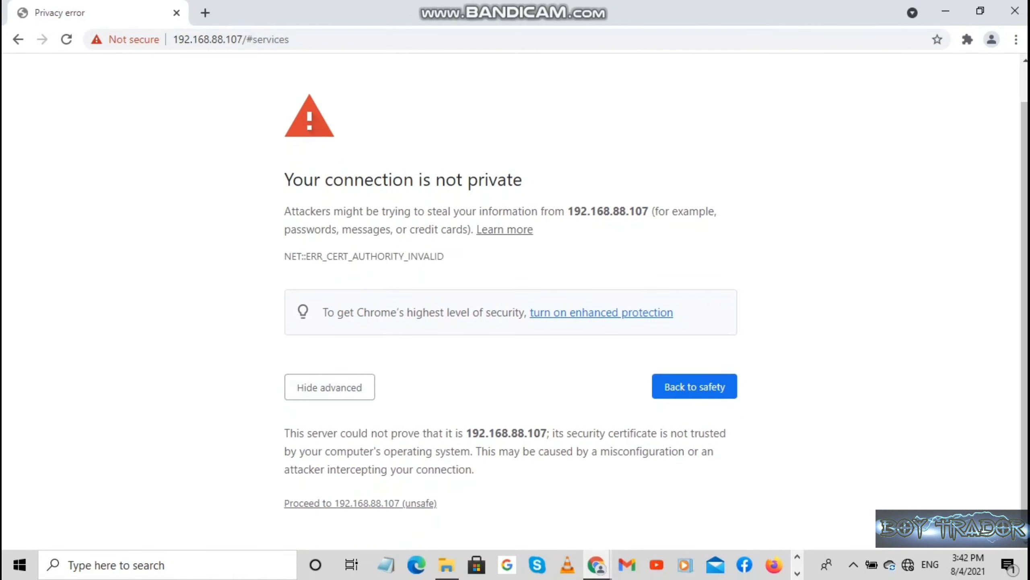
left_click(360, 503)
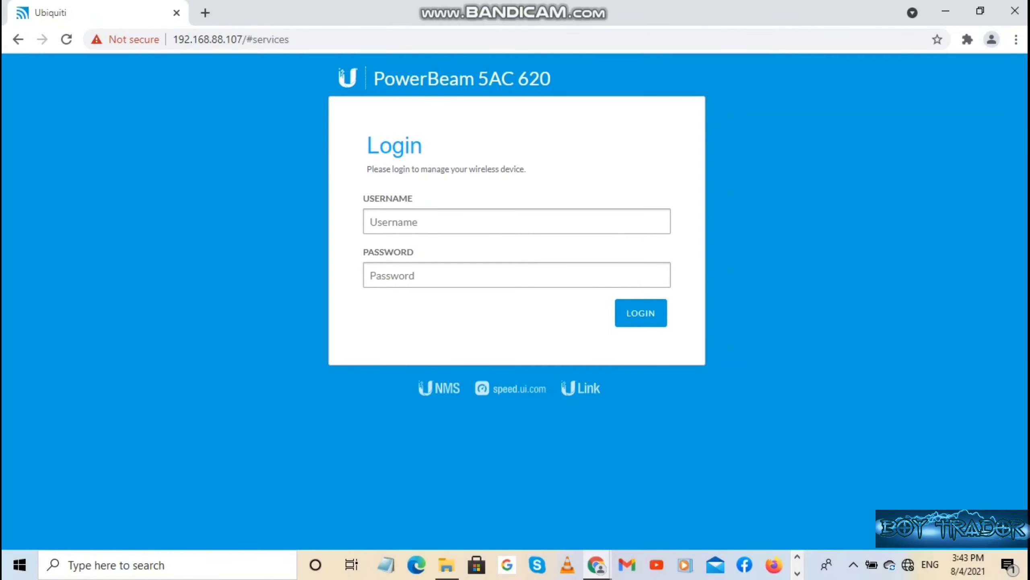
Log in with the saved username and the device password.
key("Down")
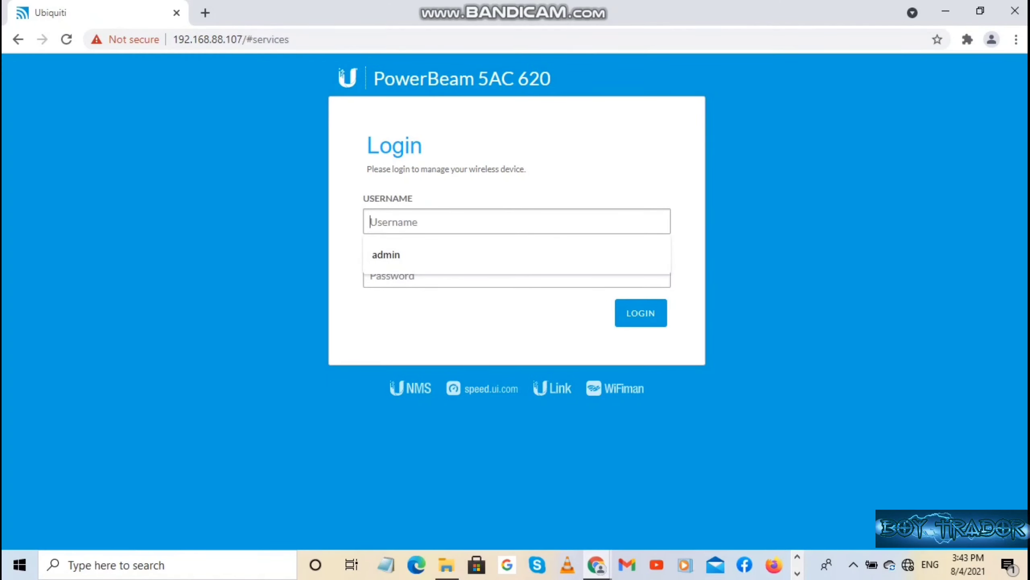
key("Down")
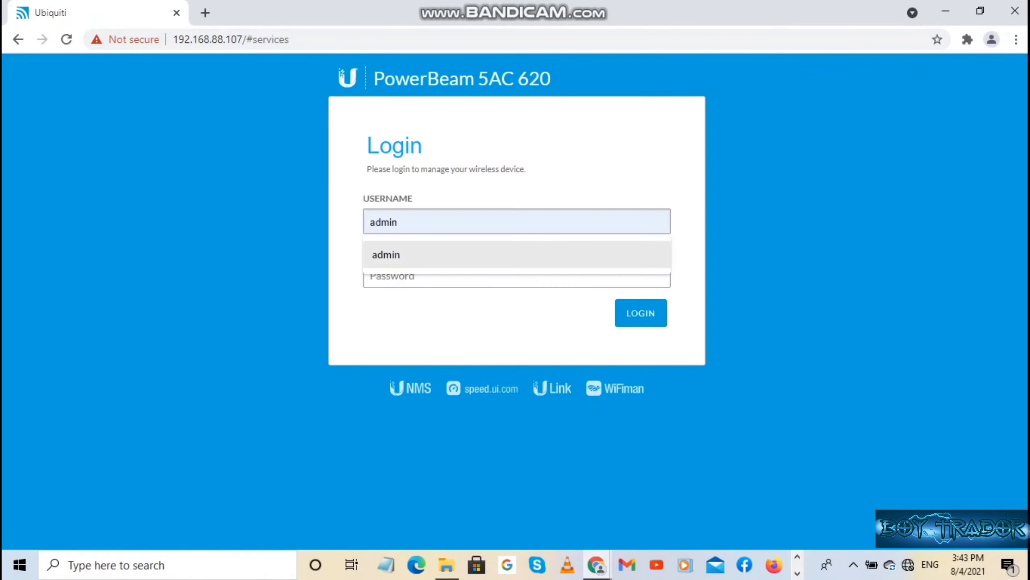
key("Return")
key("Tab")
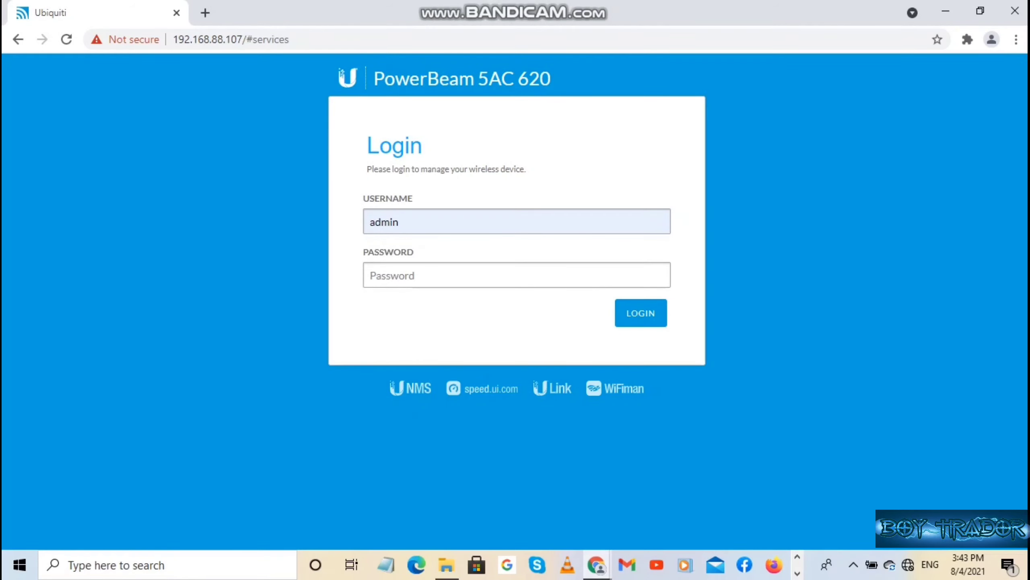
type("u")
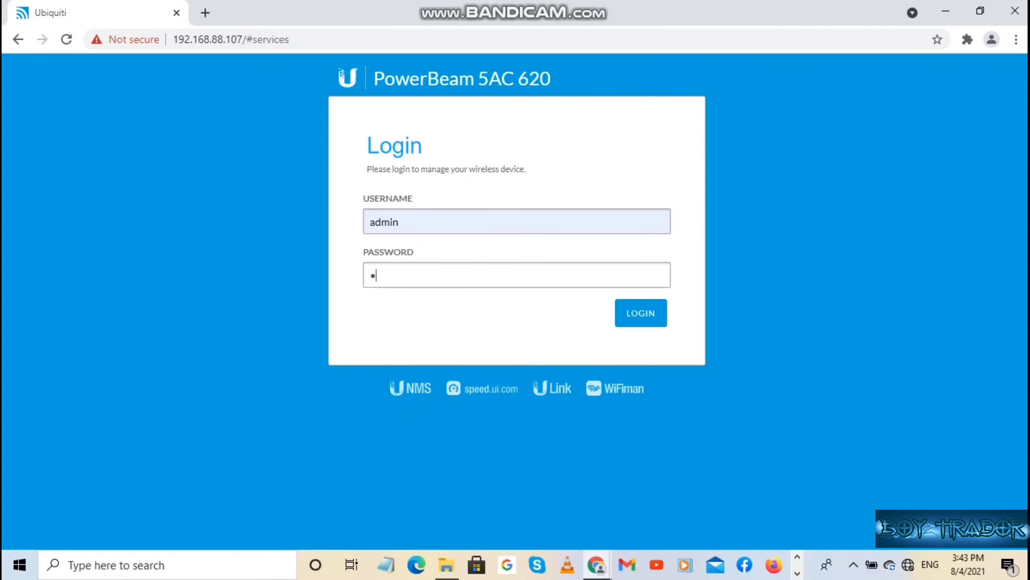
type("**************")
key("Return")
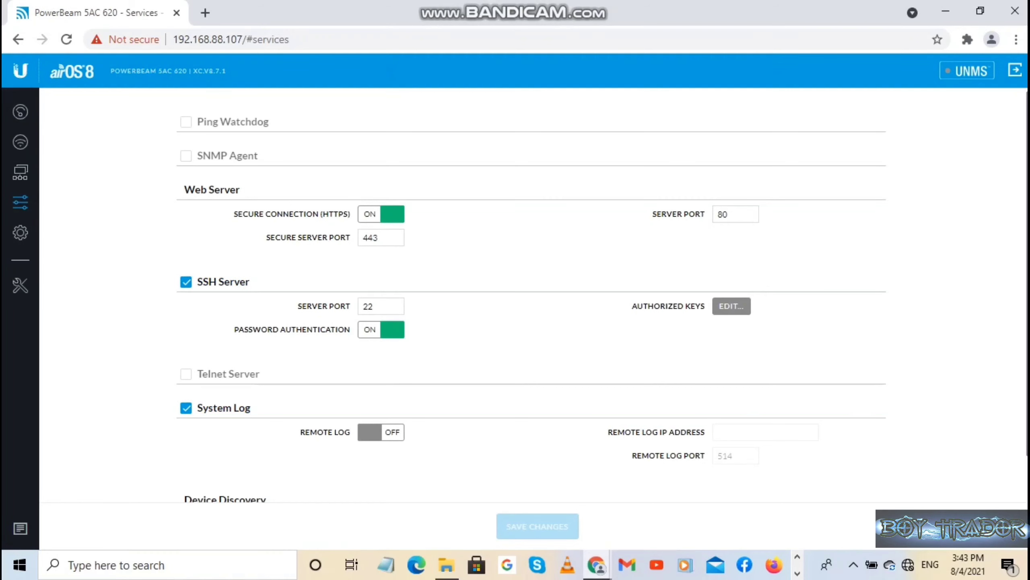
Open the System settings page.
left_click(381, 306)
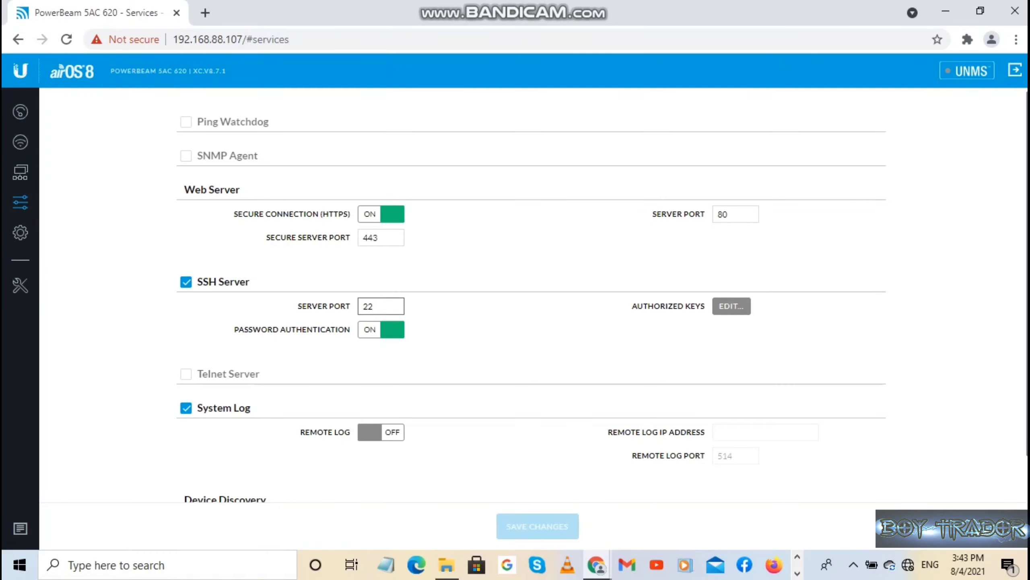
scroll(380, 306, "down", 2)
scroll(528, 285, "up", 1)
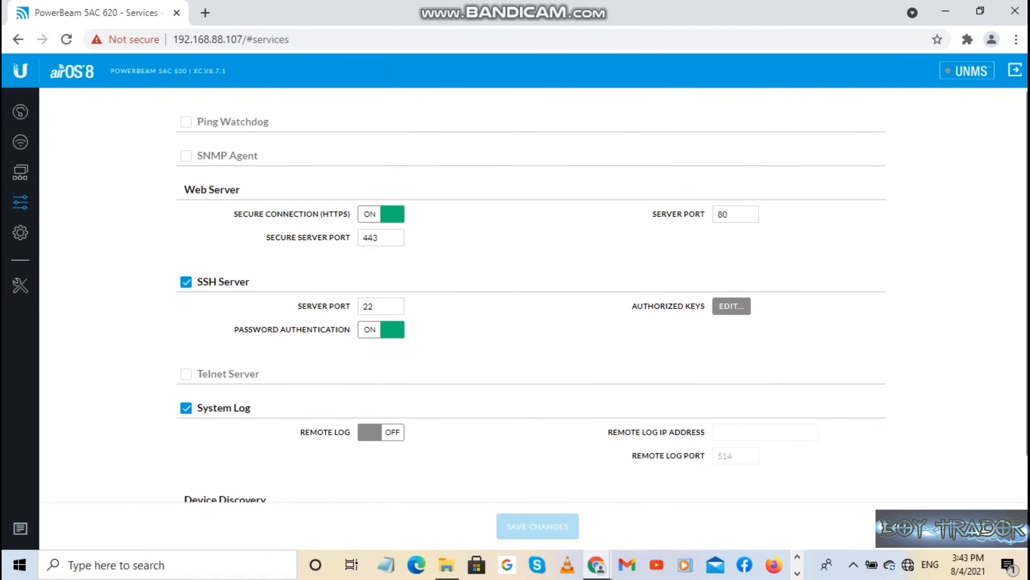
left_click(20, 233)
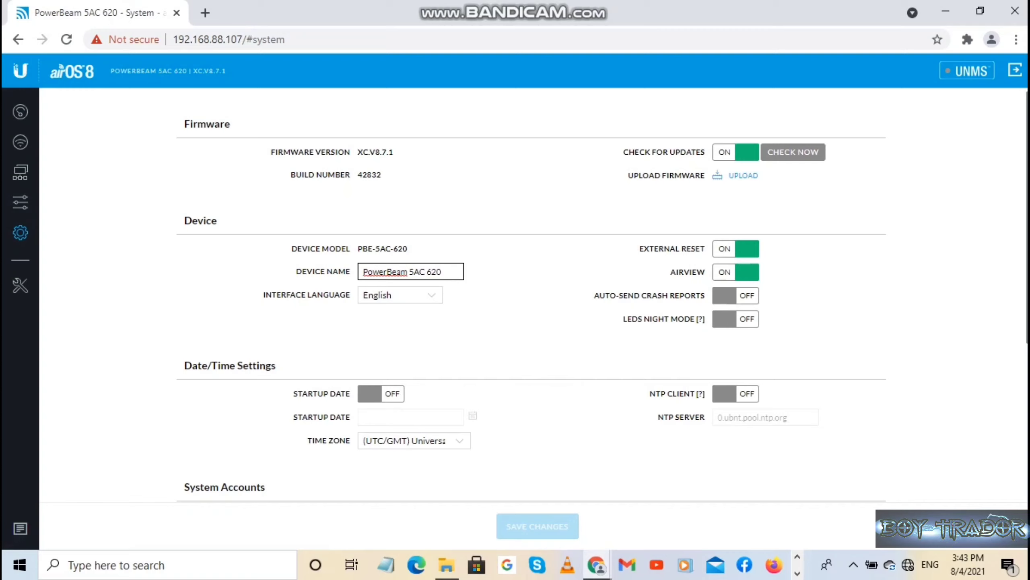
Change Device Name to 'TOWER 1 Station', save, and go to the Dashboard.
key("BackSpace")
key("BackSpace")
key("BackSpace")
key("BackSpace")
key("BackSpace")
key("BackSpace")
key("BackSpace")
key("BackSpace")
key("BackSpace")
key("BackSpace")
key("BackSpace")
key("BackSpace")
key("BackSpace")
key("BackSpace")
key("BackSpace")
key("BackSpace")
key("BackSpace")
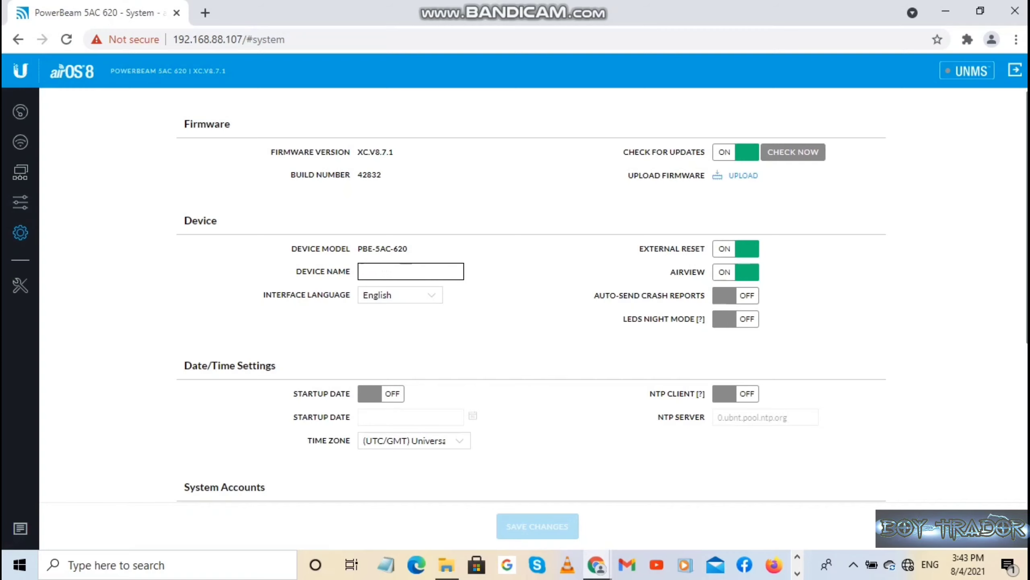
type("TOW")
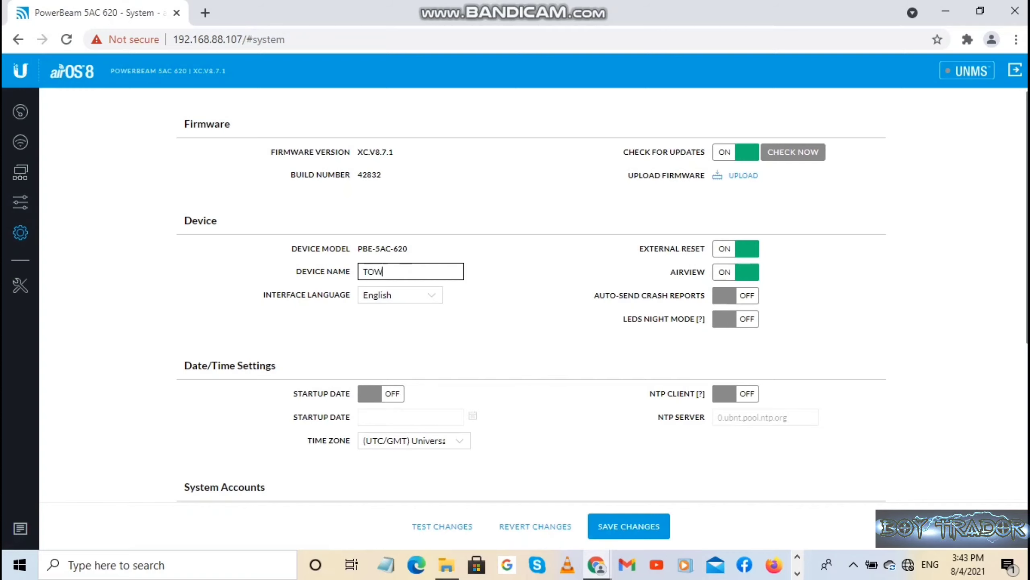
type("ER 1")
key("BackSpace")
type("1")
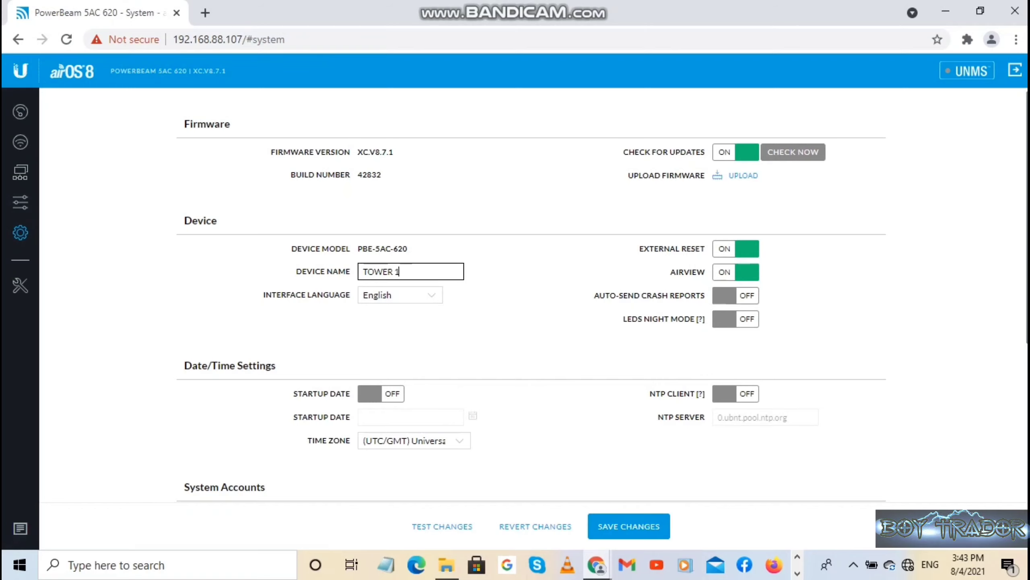
type(" Station")
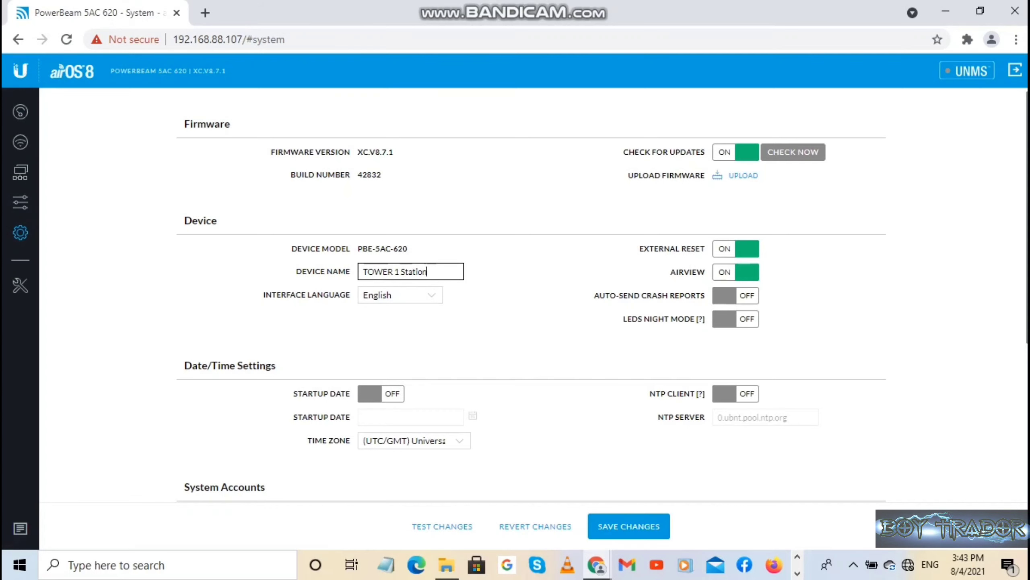
scroll(534, 297, "down", 3)
scroll(533, 296, "up", 2)
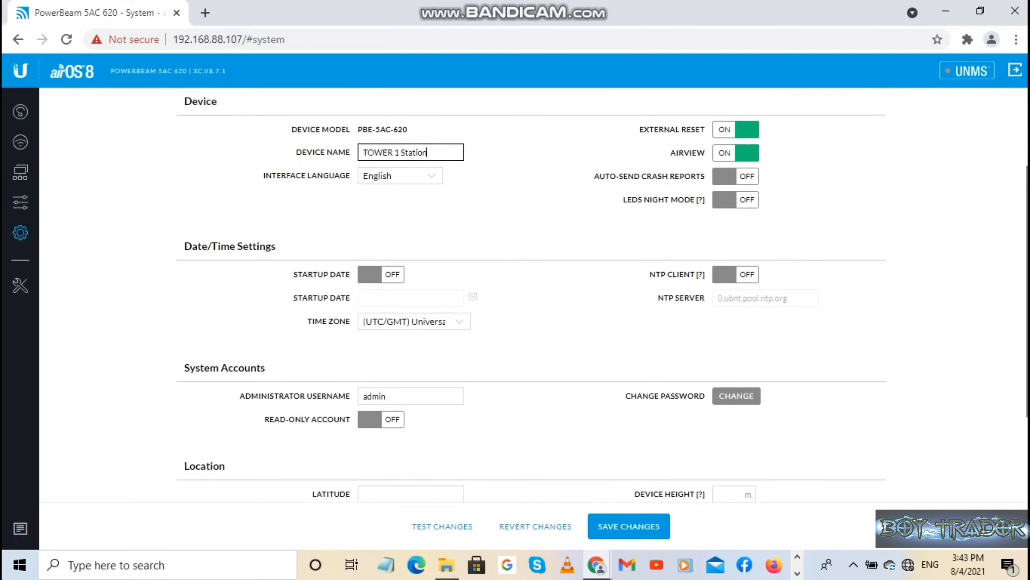
scroll(534, 297, "down", 2)
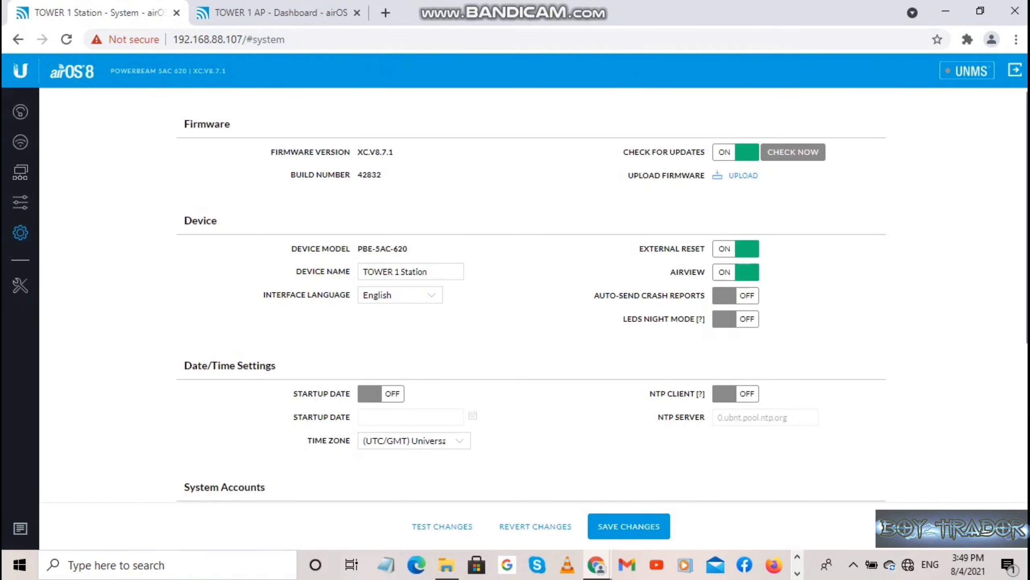
left_click(629, 526)
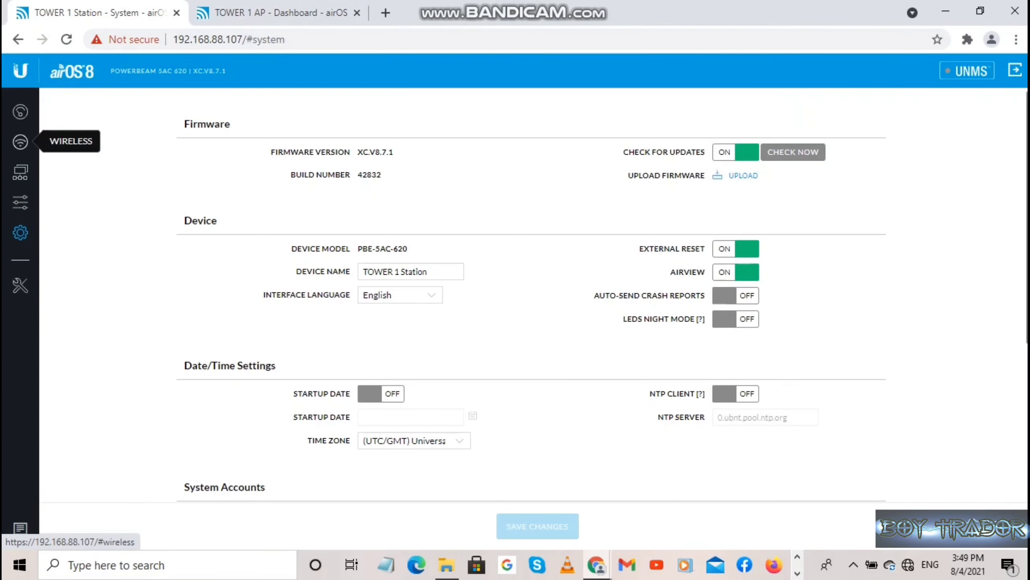
left_click(20, 112)
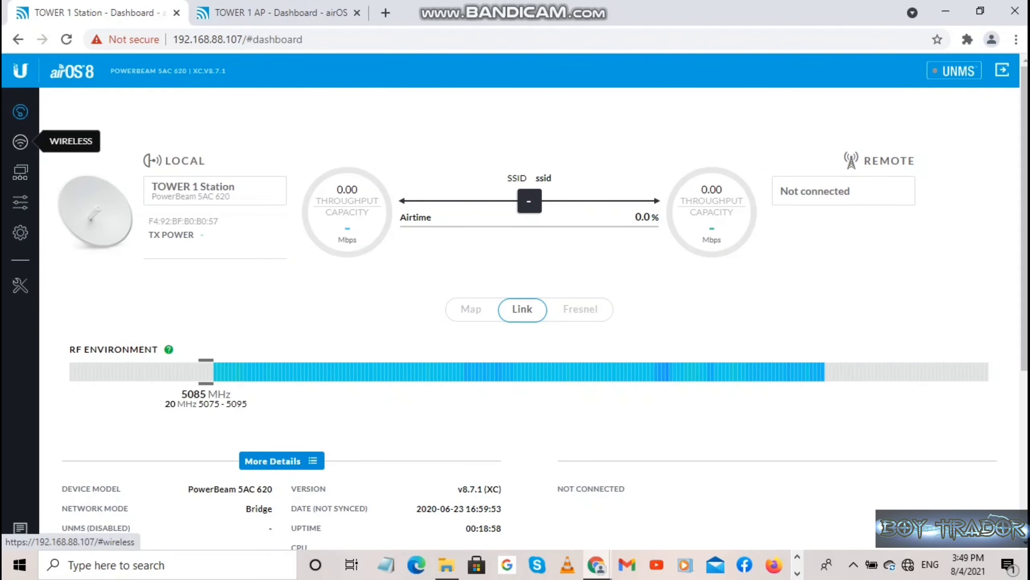
Open the Wireless page and expand its Advanced section.
left_click(20, 142)
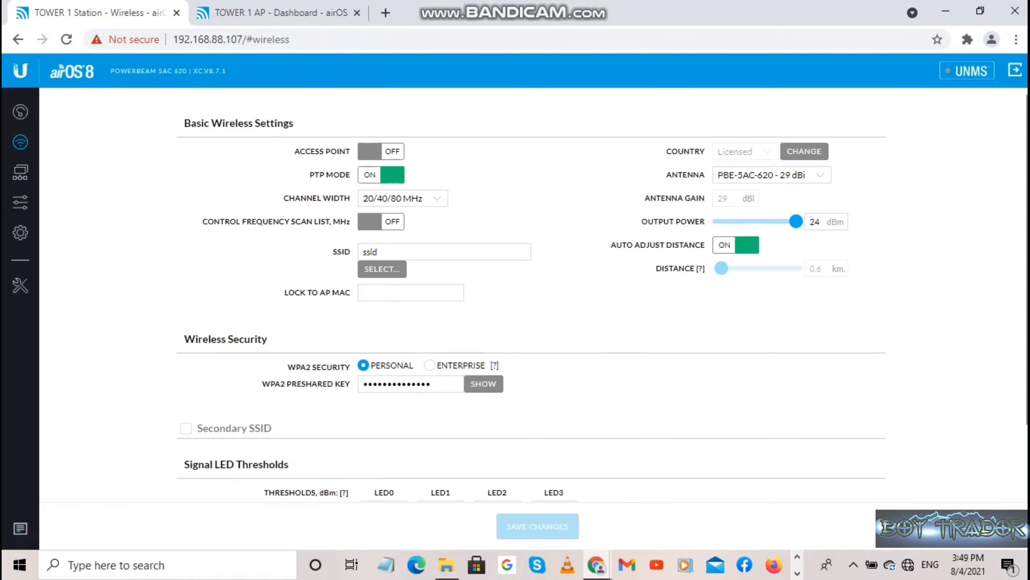
scroll(528, 305, "down", 2)
left_click(182, 482)
scroll(527, 304, "down", 2)
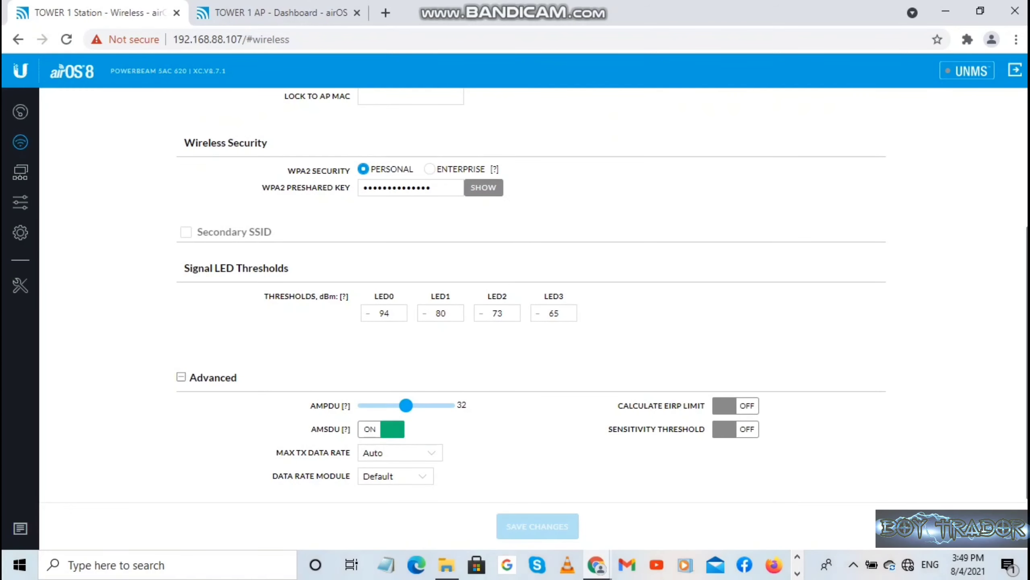
scroll(528, 304, "up", 4)
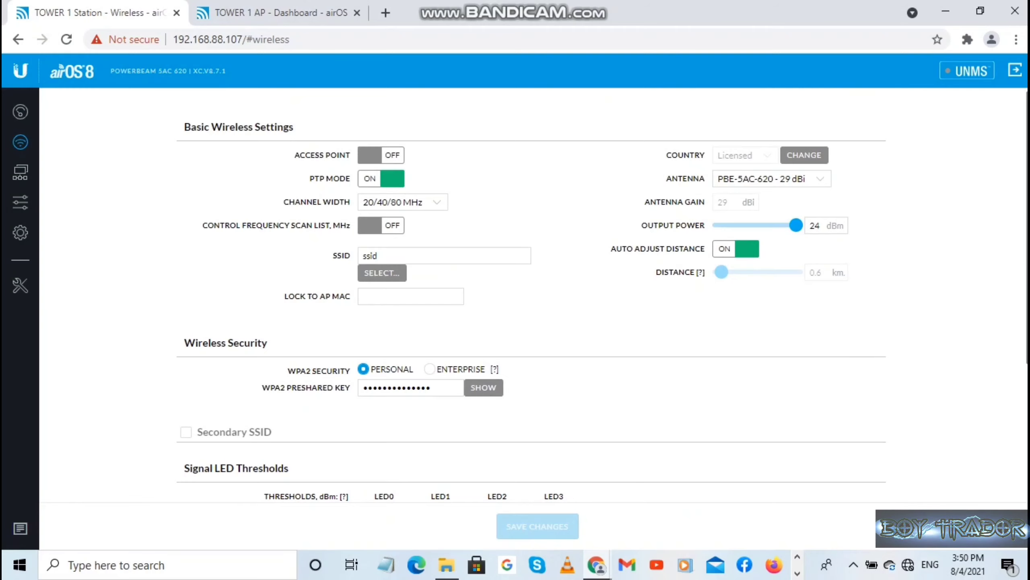
Pick TOWER 1 AP from the Site Survey, enable Lock to AP, and save.
left_click(382, 273)
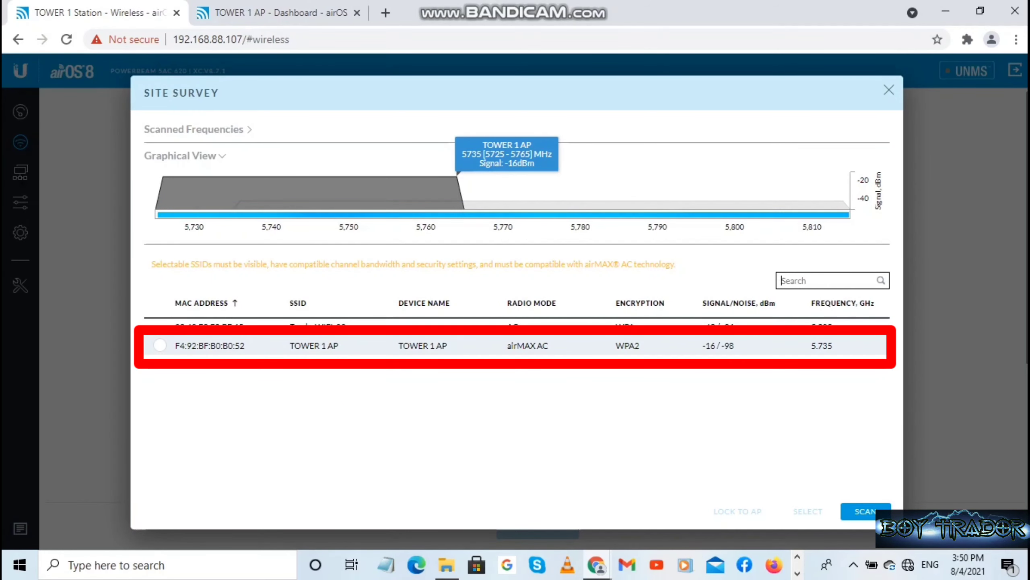
left_click(160, 345)
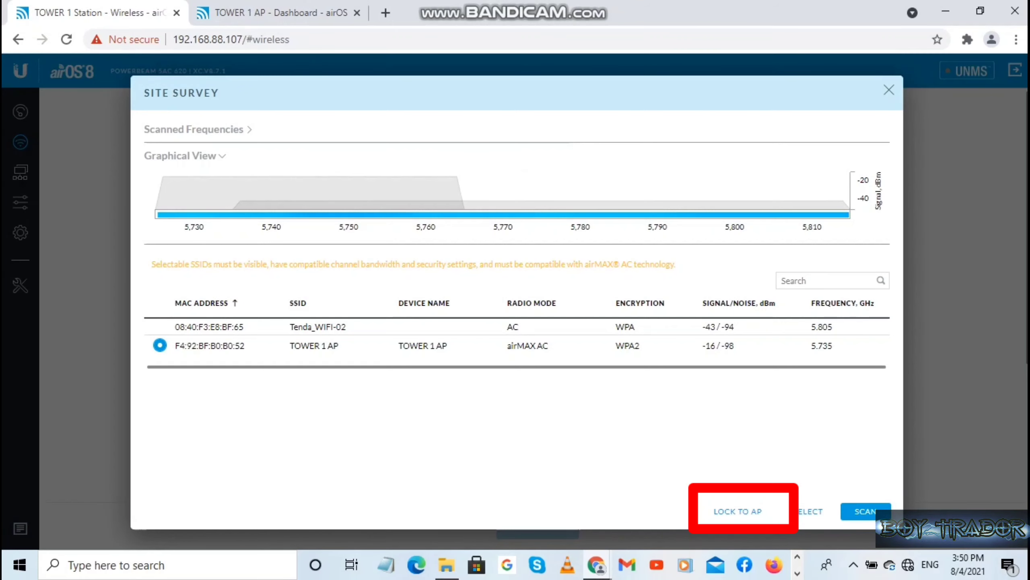
left_click(738, 512)
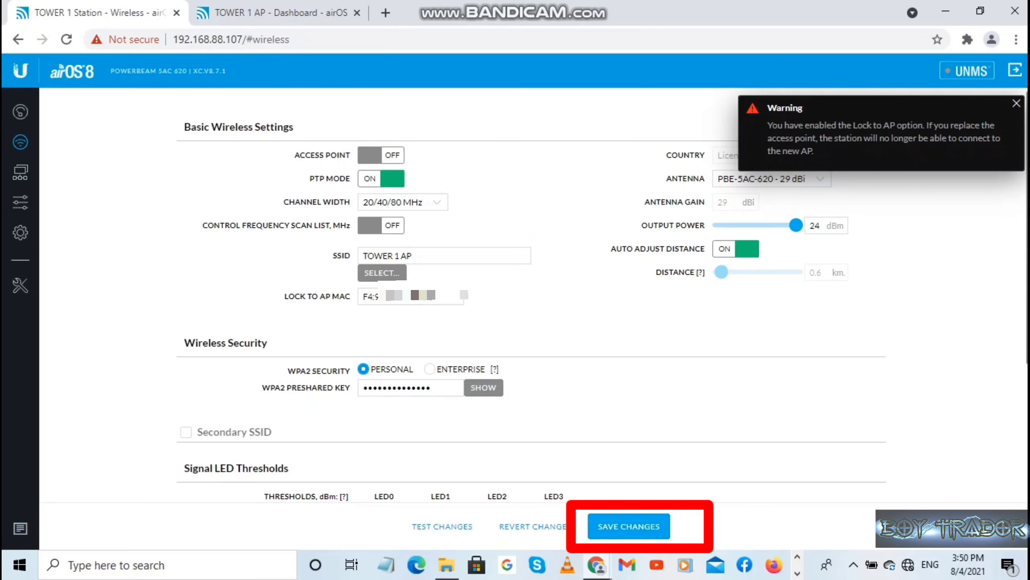
left_click(629, 526)
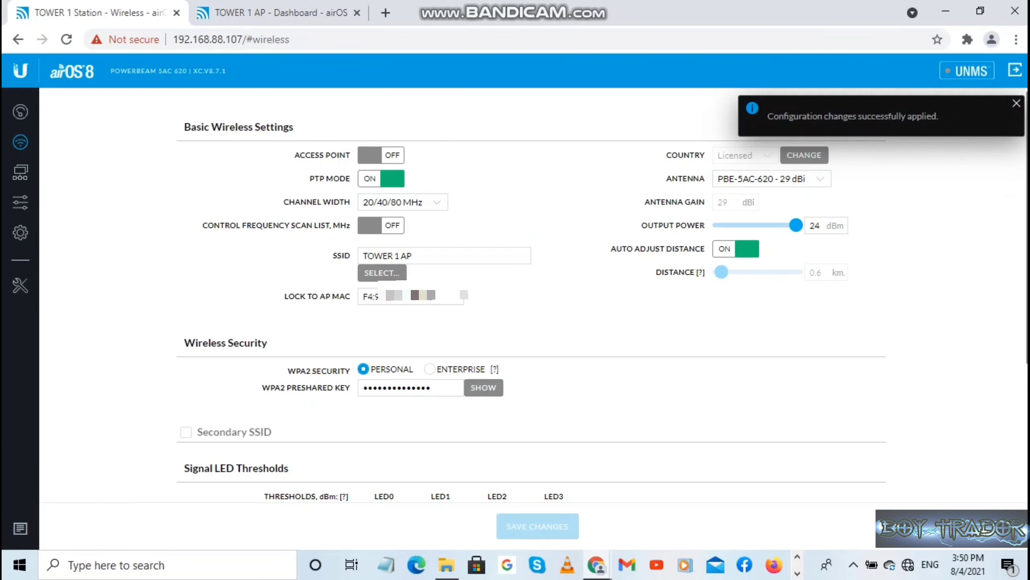
left_click(20, 111)
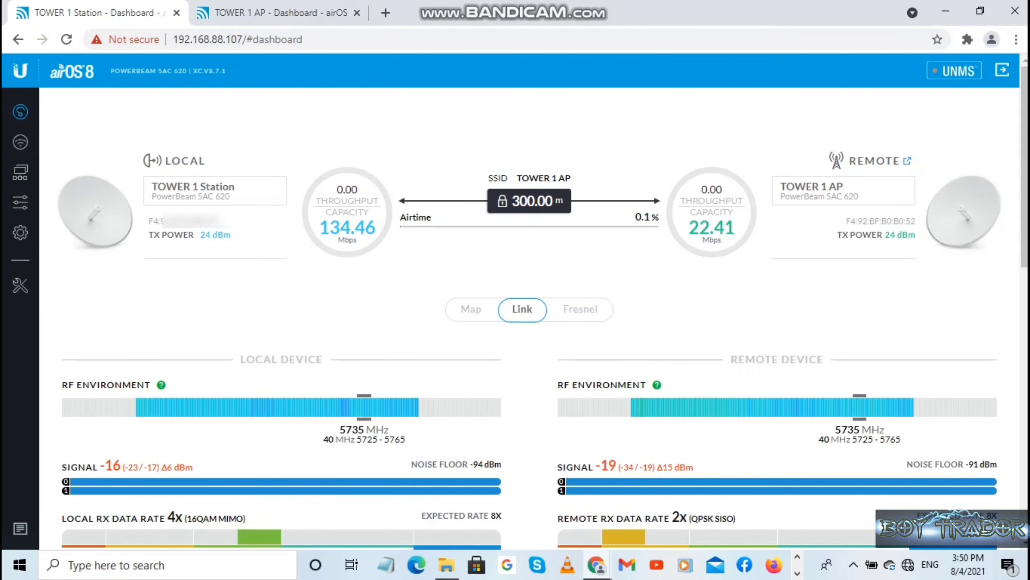
scroll(530, 319, "down", 6)
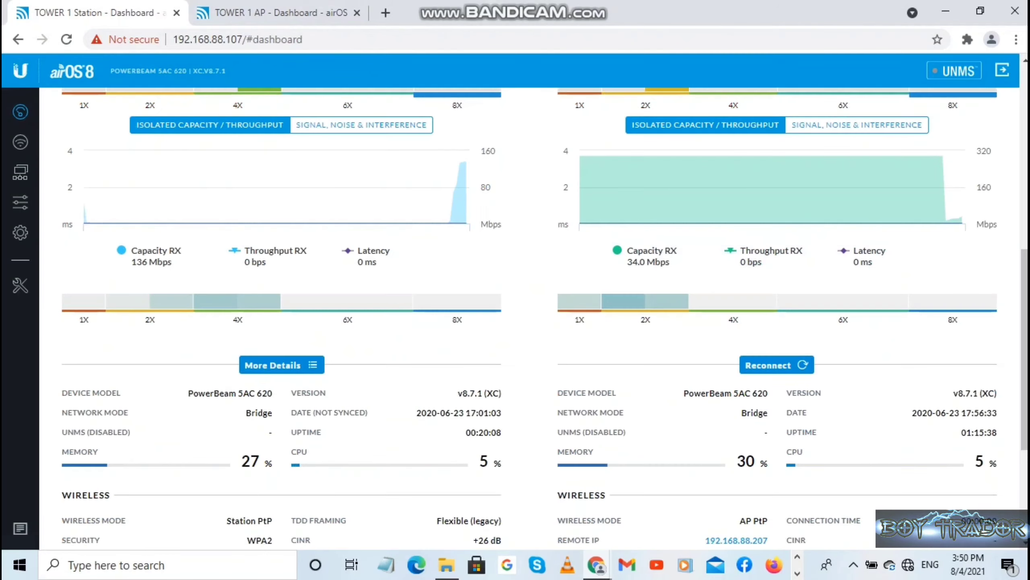
scroll(529, 319, "up", 6)
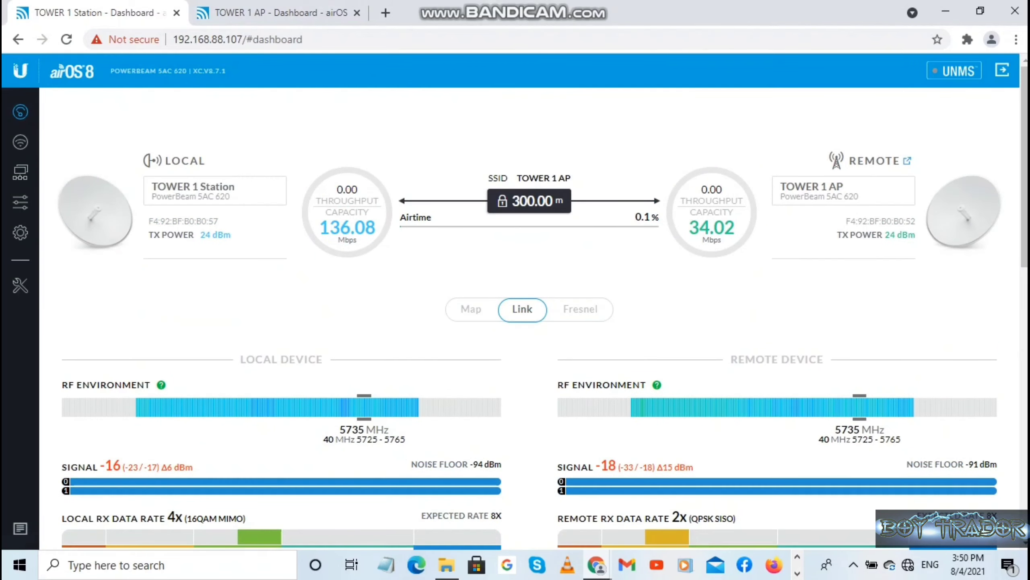
left_click(21, 142)
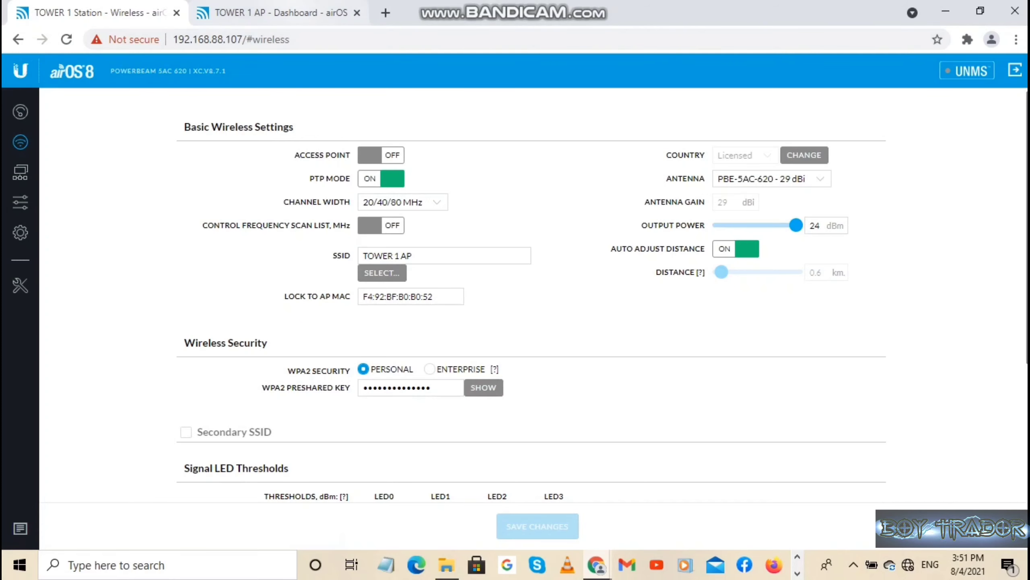
Switch to the TOWER 1 AP interface and open its Wireless settings.
left_click(279, 13)
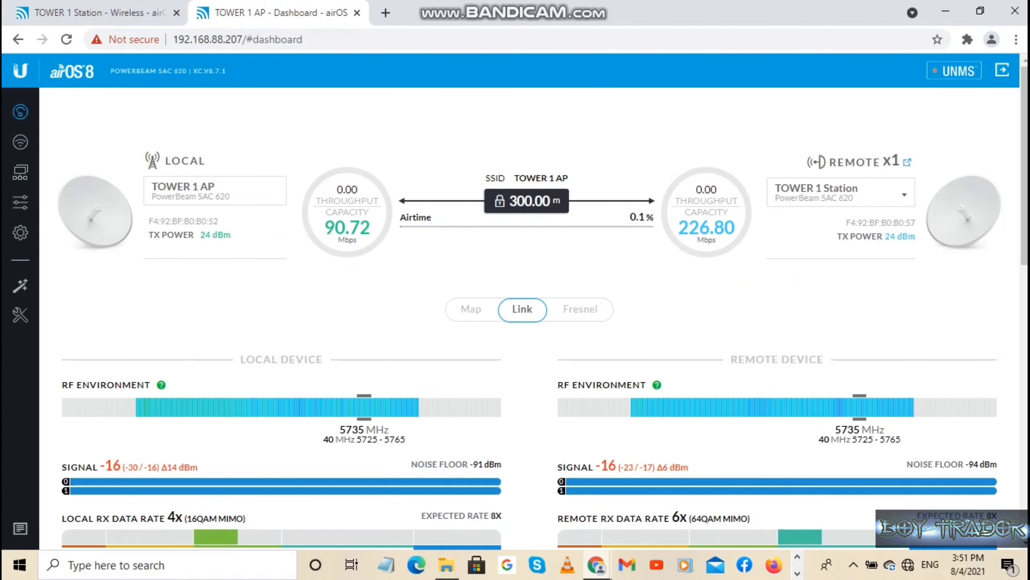
scroll(530, 319, "down", 4)
scroll(530, 318, "up", 4)
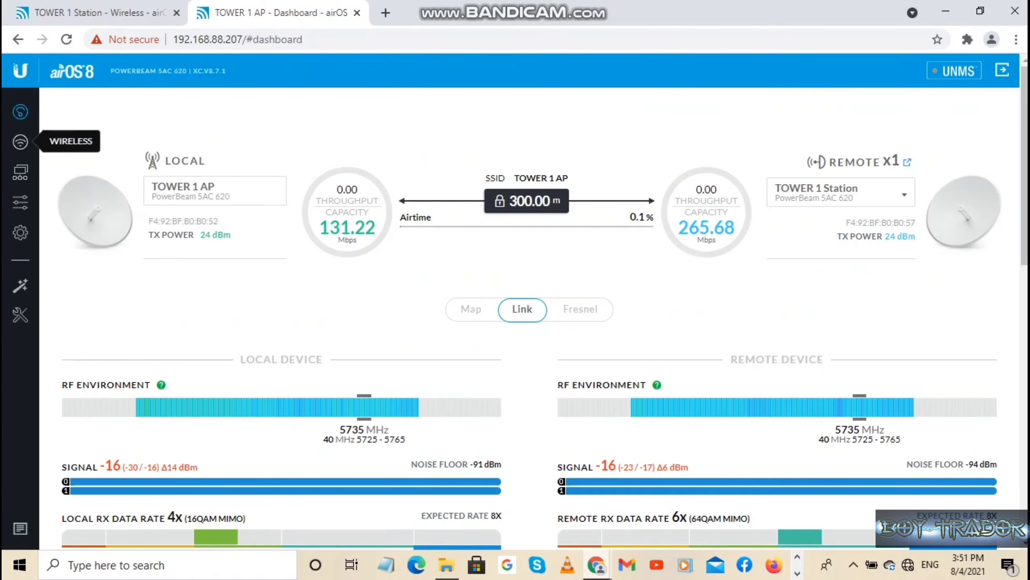
left_click(20, 142)
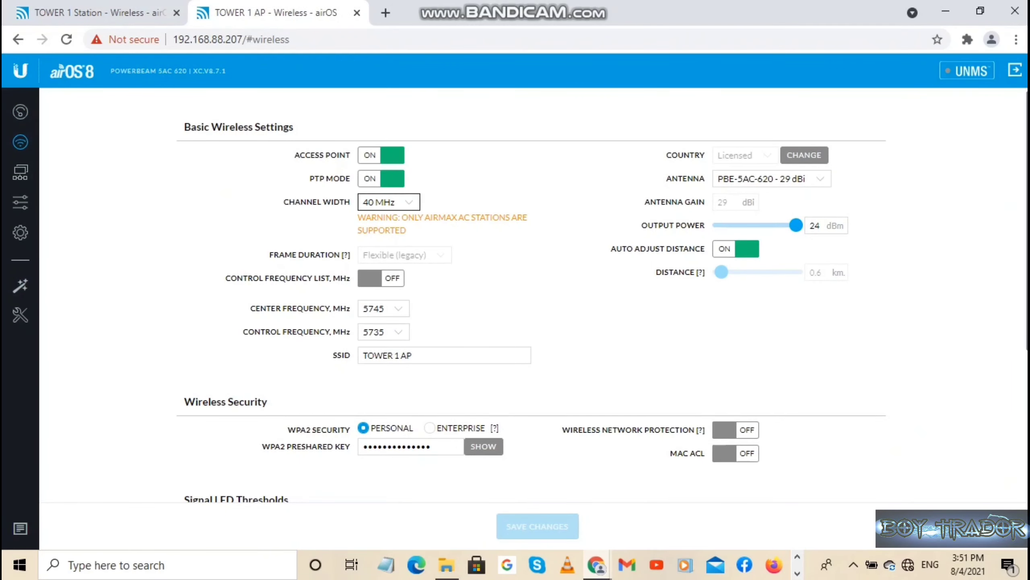
scroll(529, 296, "down", 3)
scroll(529, 295, "up", 3)
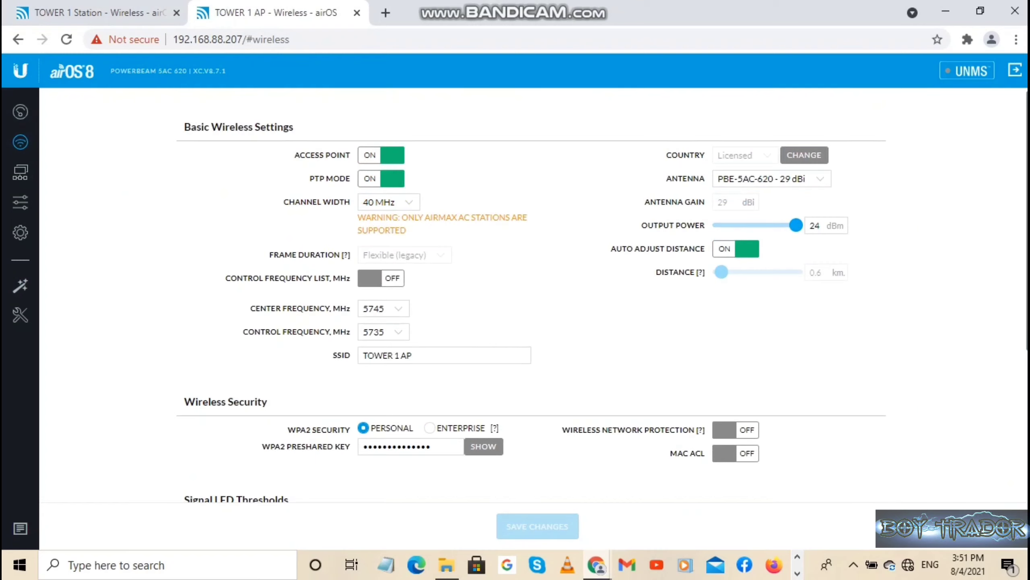
Set Center Frequency to 5685 MHz, save, and check the AP dashboard.
left_click(384, 308)
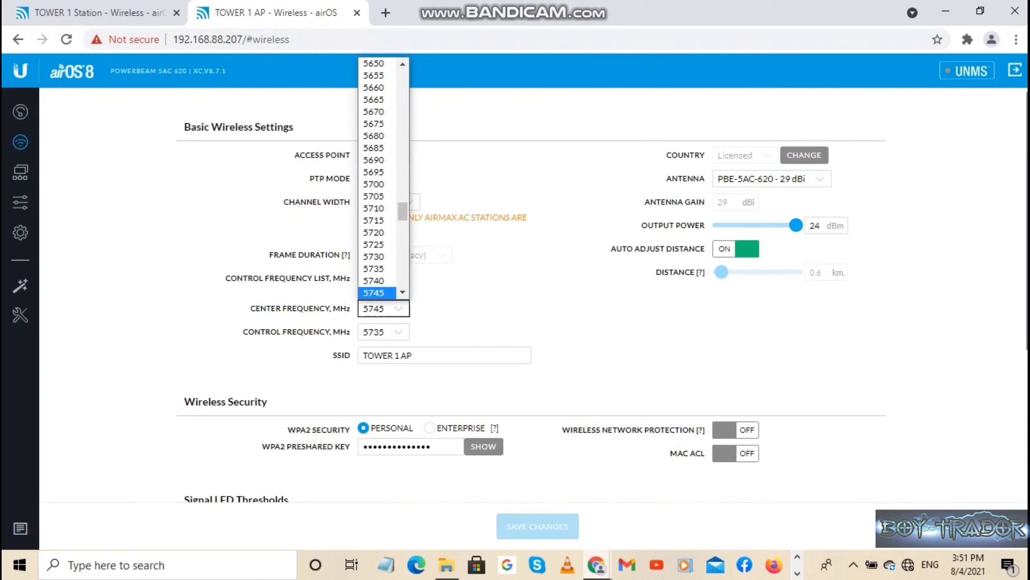
key("Up")
key("Up")
key("Up")
key("Up")
key("Up")
key("Up")
key("Up")
key("Up")
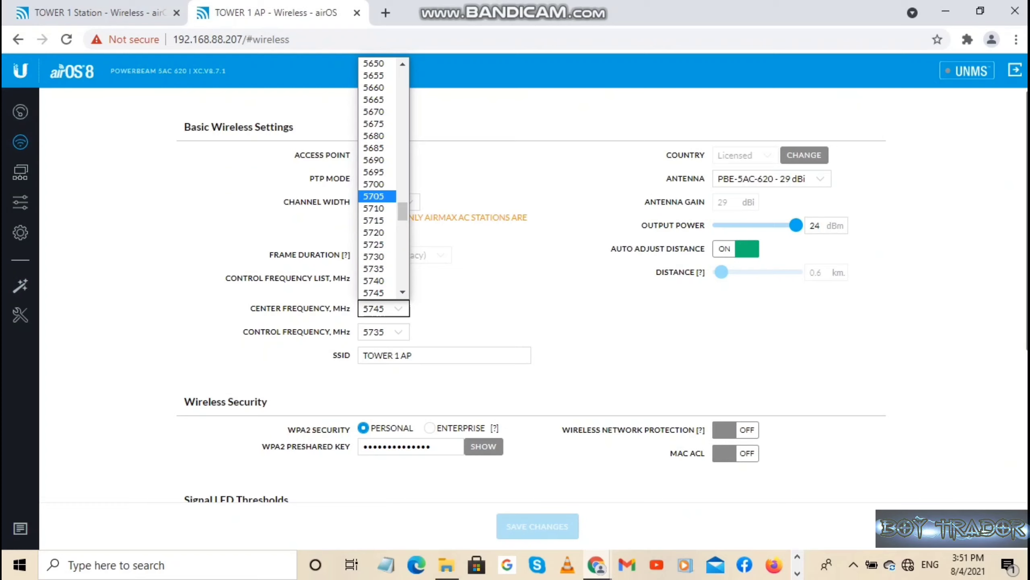
key("Up")
key("Up")
key("Up")
key("Up")
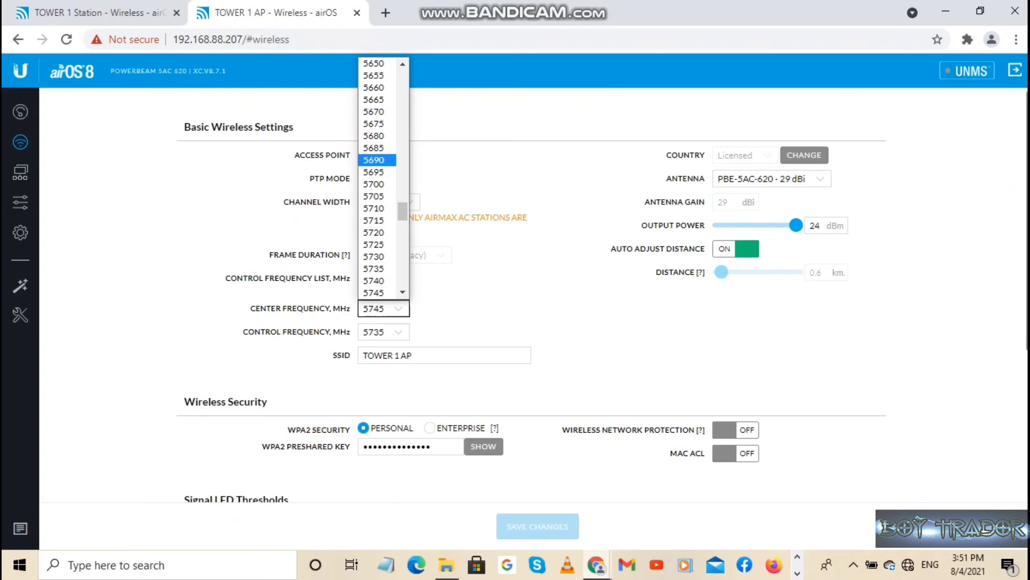
key("Return")
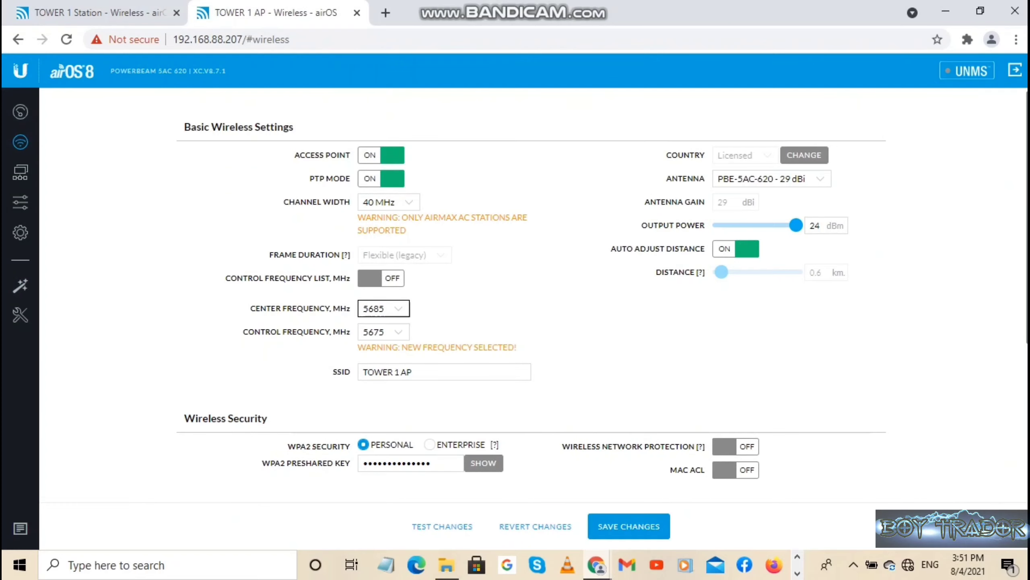
left_click(628, 527)
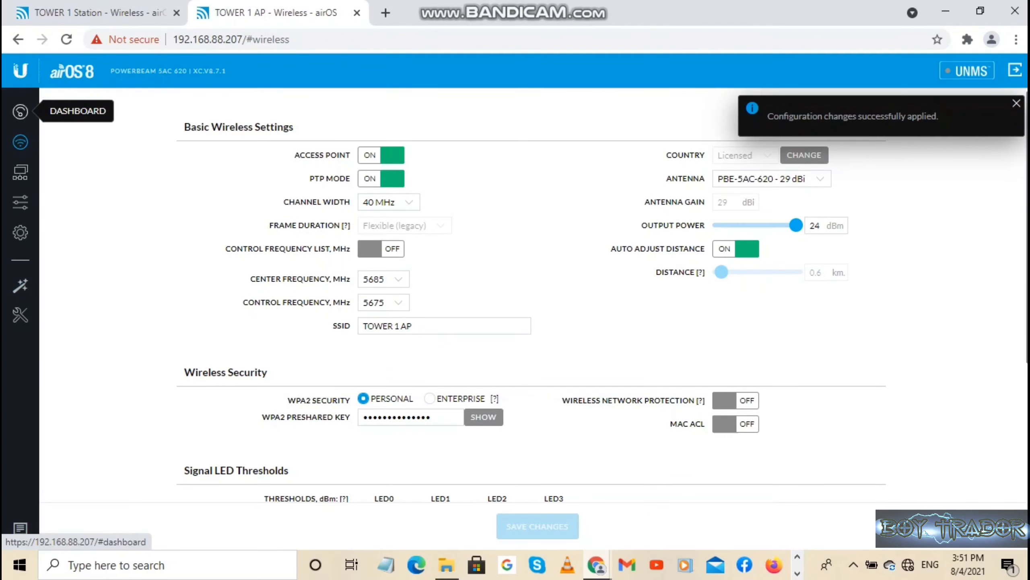
left_click(20, 111)
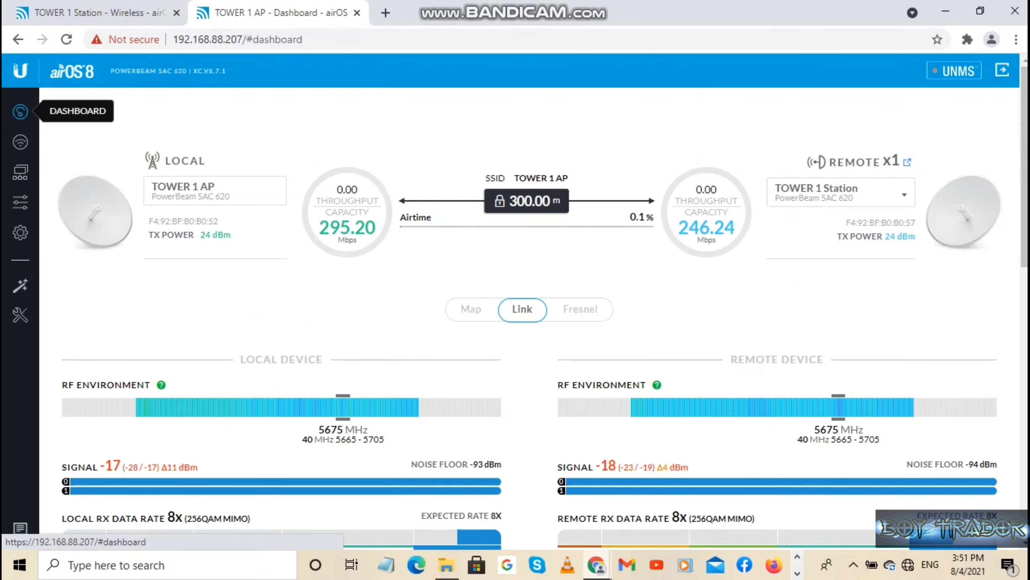
Check the link readings on TOWER 1 Station's dashboard.
left_click(81, 12)
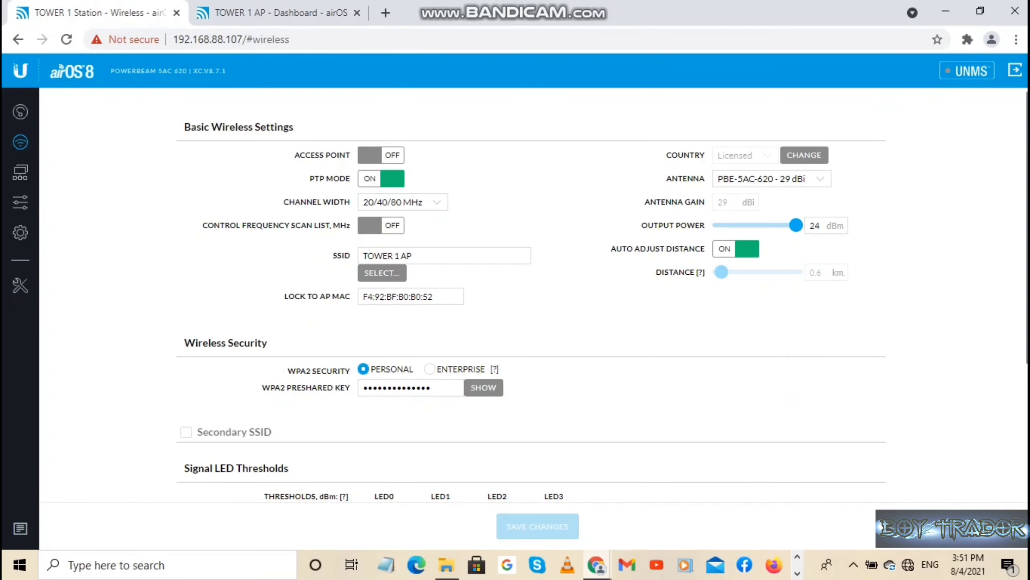
left_click(20, 112)
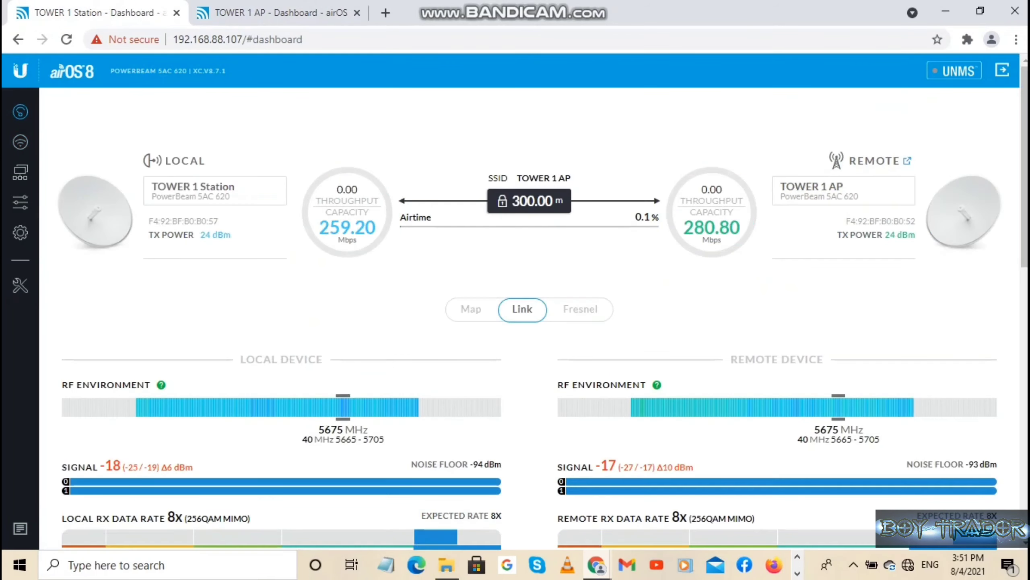
left_click(278, 13)
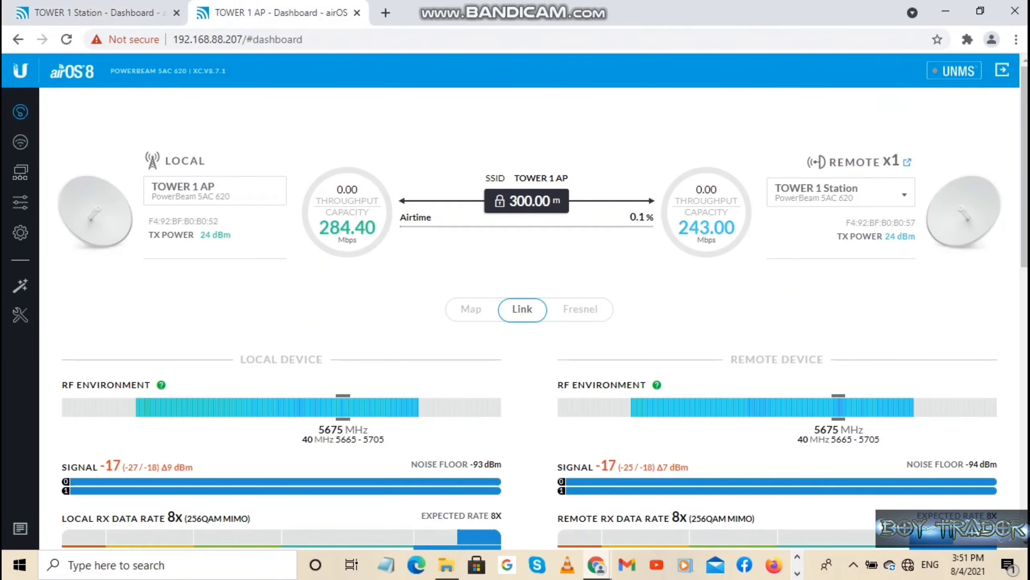
Set the AP's Channel Width to 80 MHz, save, and view its dashboard.
left_click(20, 142)
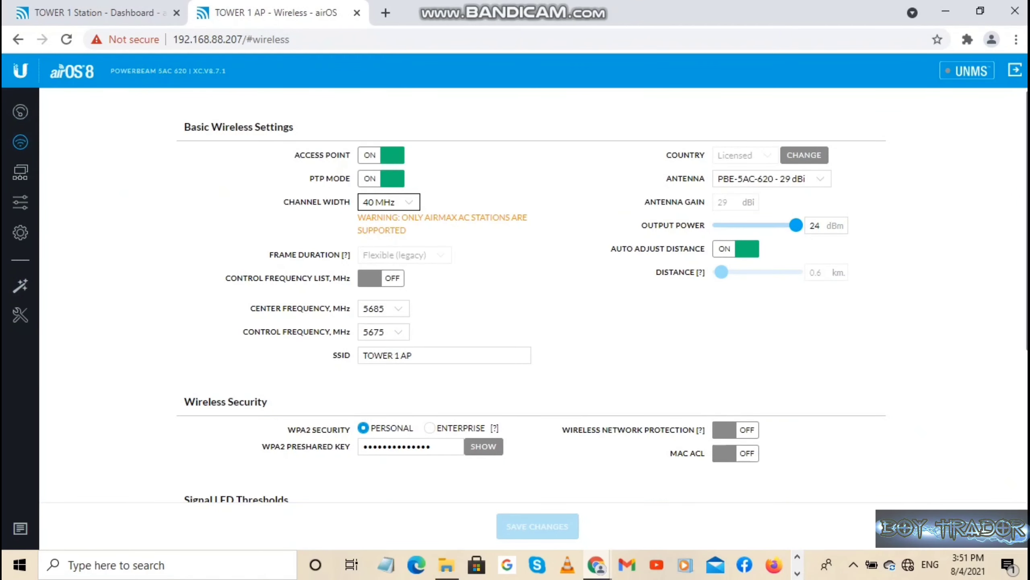
left_click(389, 202)
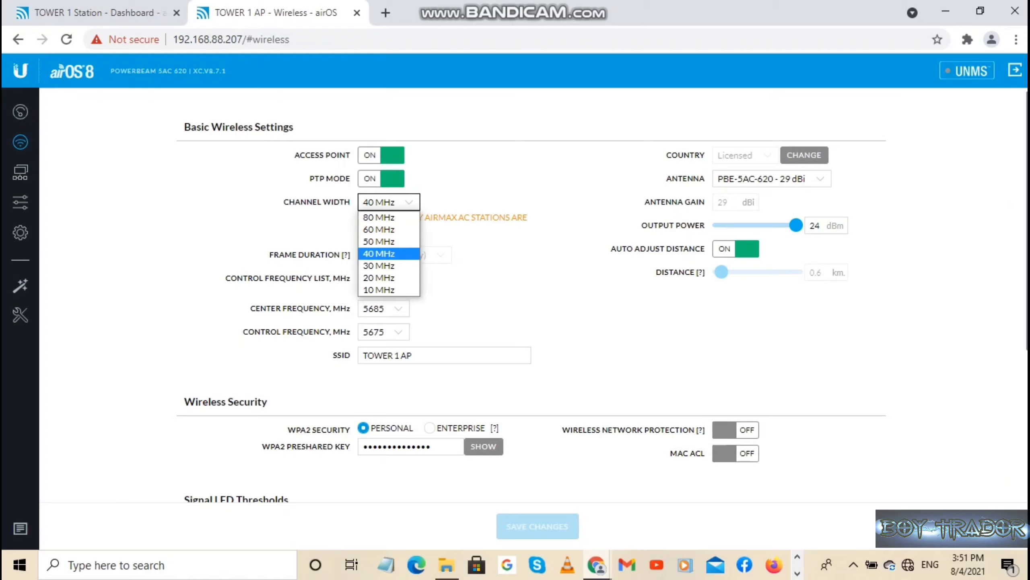
left_click(378, 218)
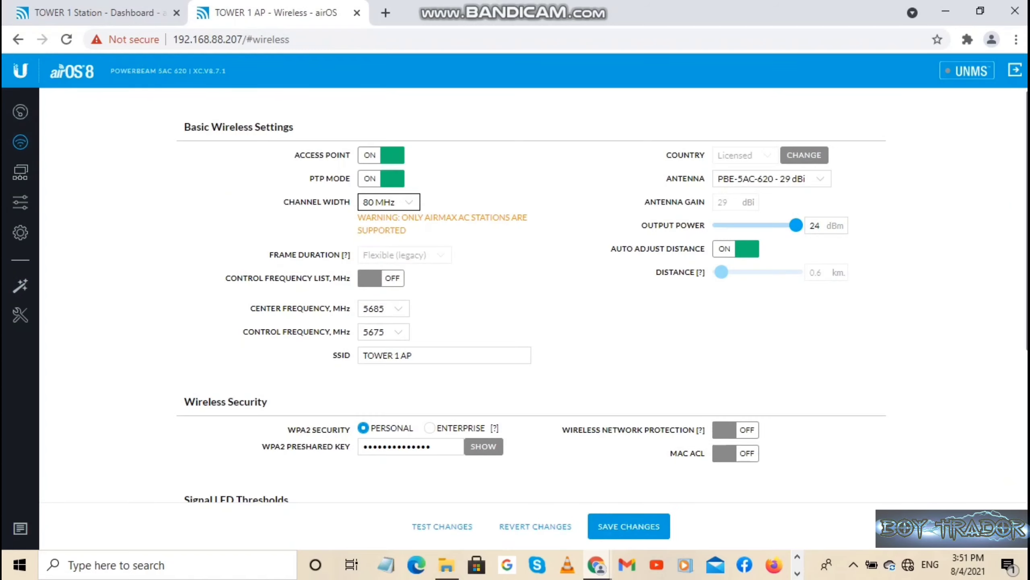
left_click(619, 526)
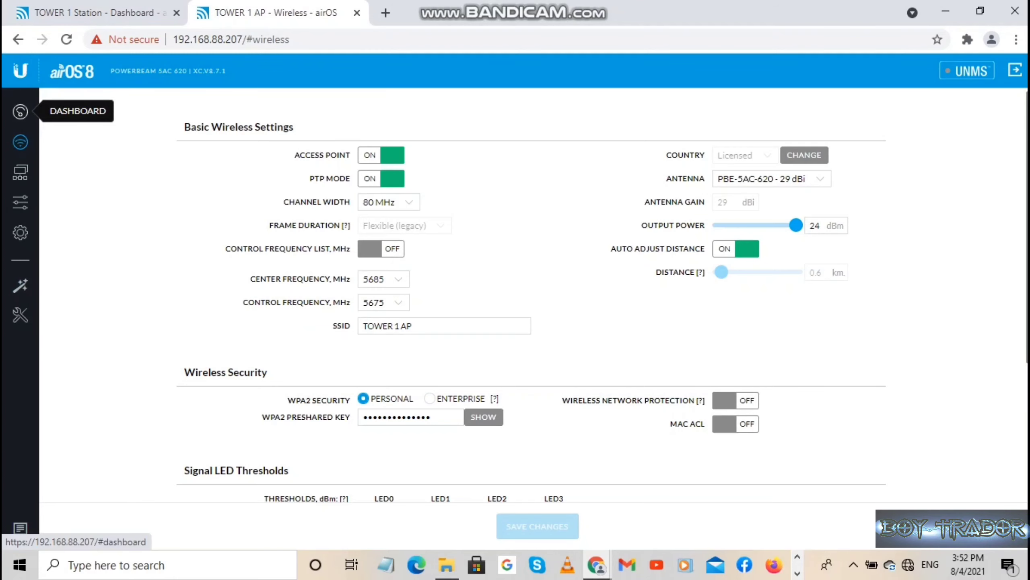
left_click(19, 111)
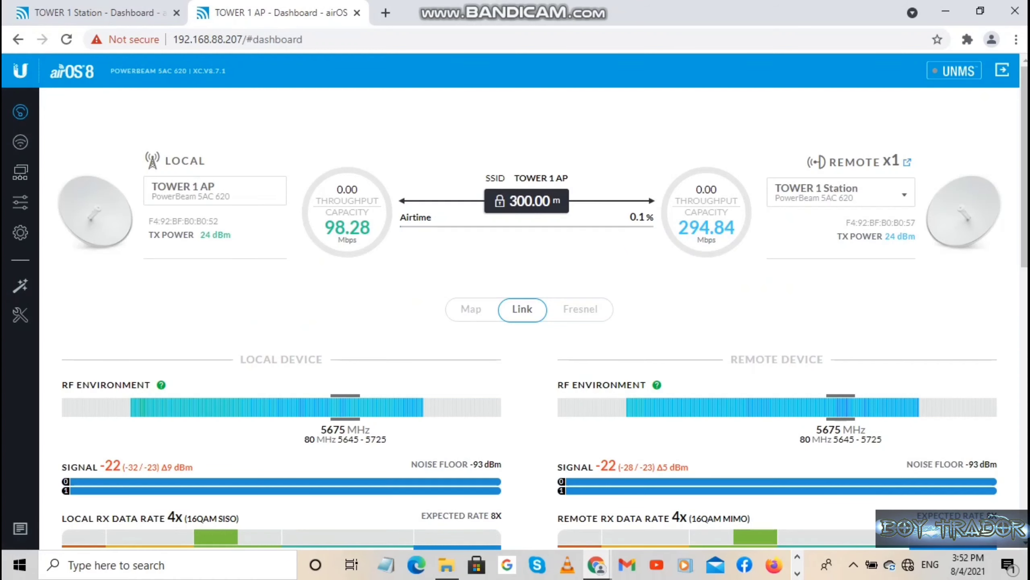
Compare Station and AP dashboard readings, then reopen the AP's Wireless settings.
left_click(96, 13)
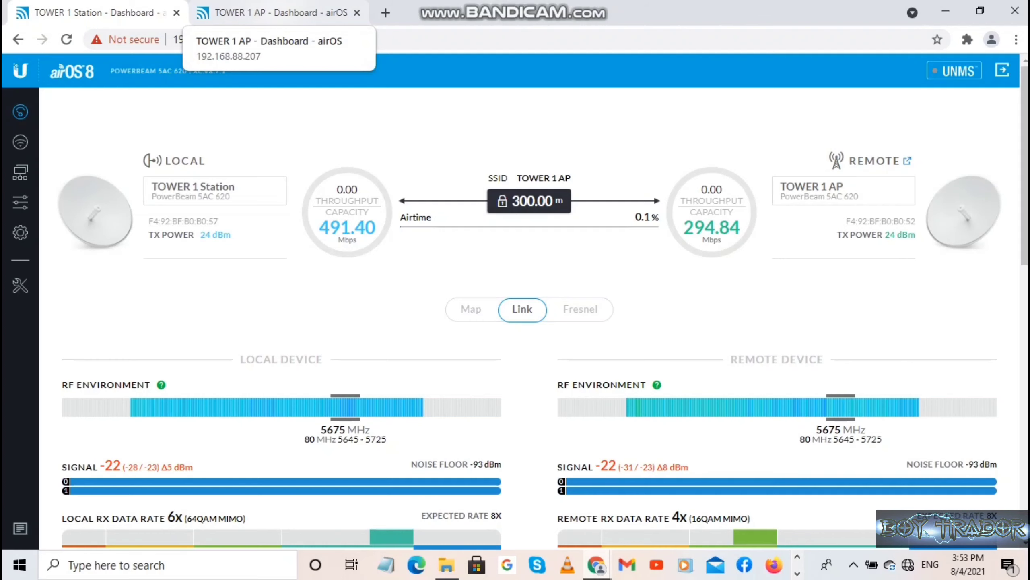
left_click(276, 13)
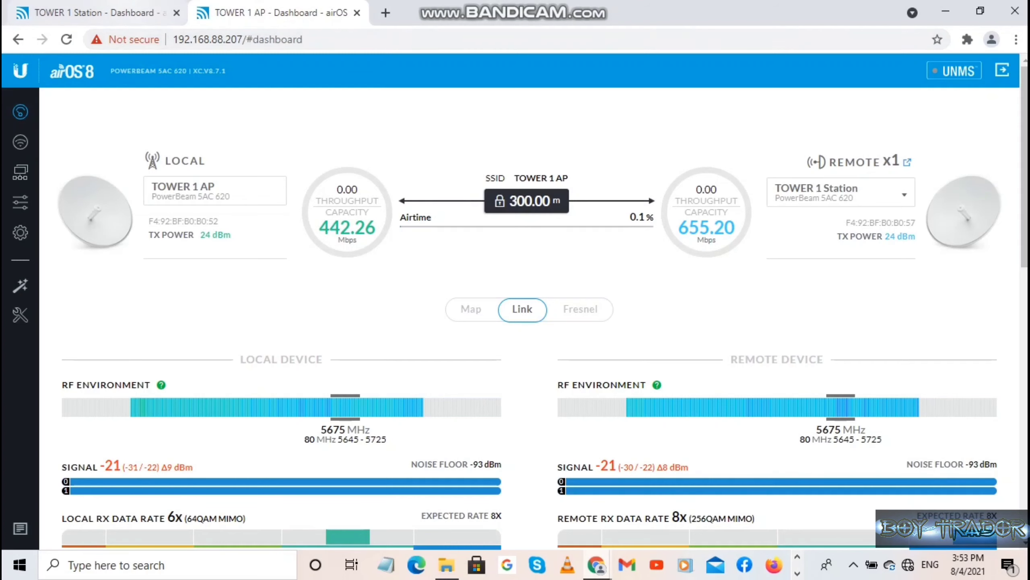
left_click(99, 13)
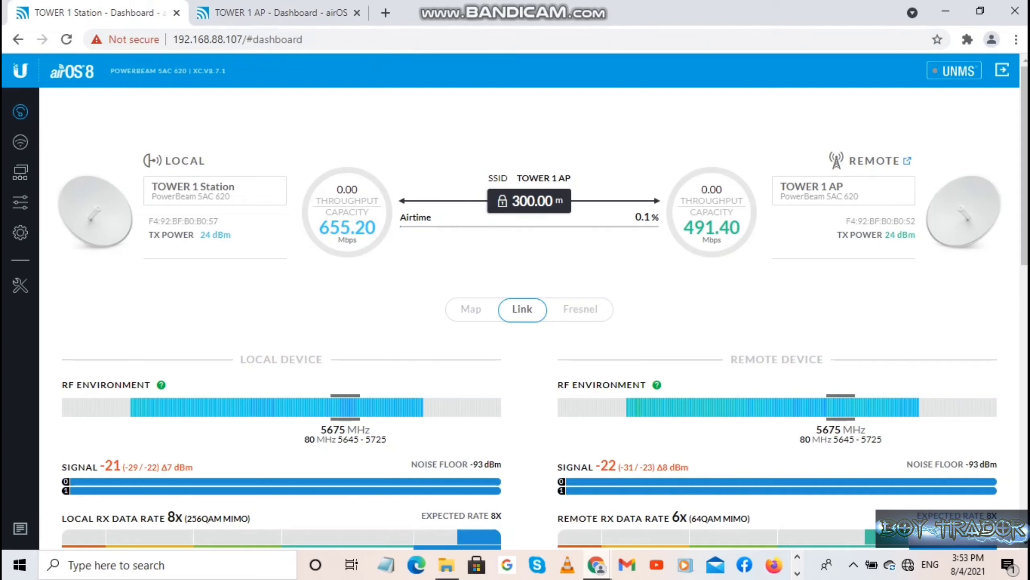
left_click(280, 13)
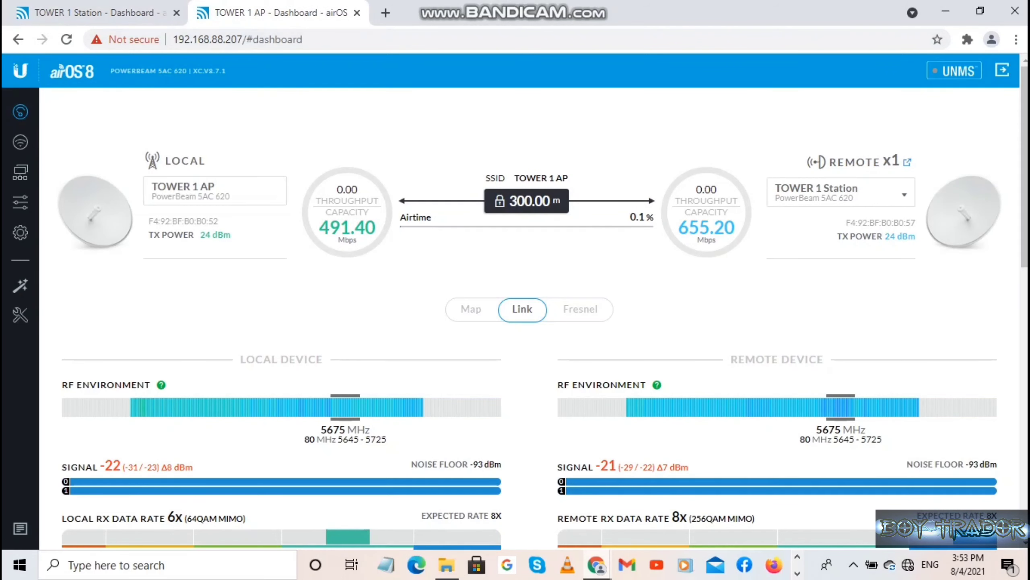
left_click(21, 141)
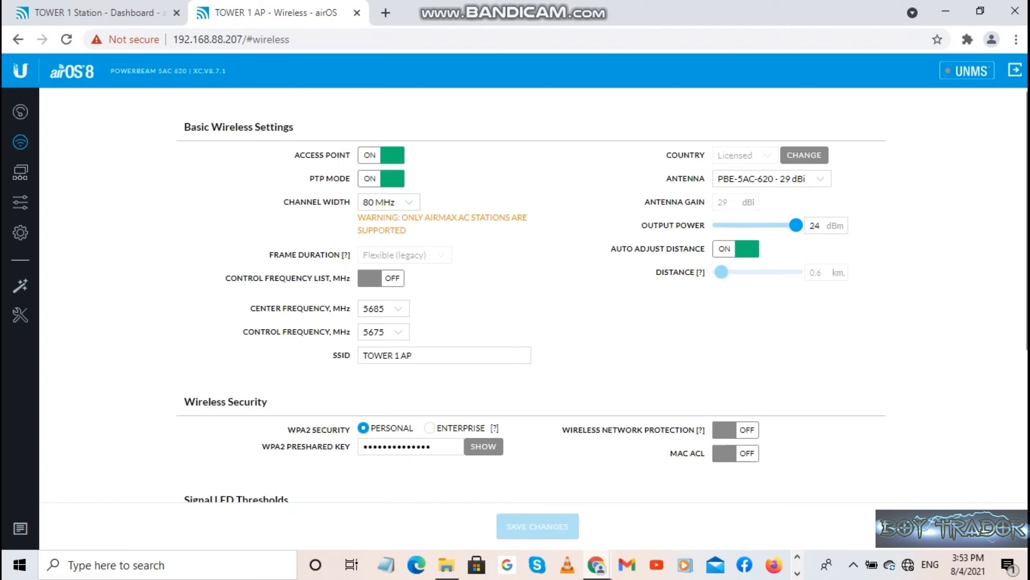
Set and save center frequency 5805 MHz, then confirm the Dashboard shows the link on 5775 MHz at 80 MHz.
left_click(396, 308)
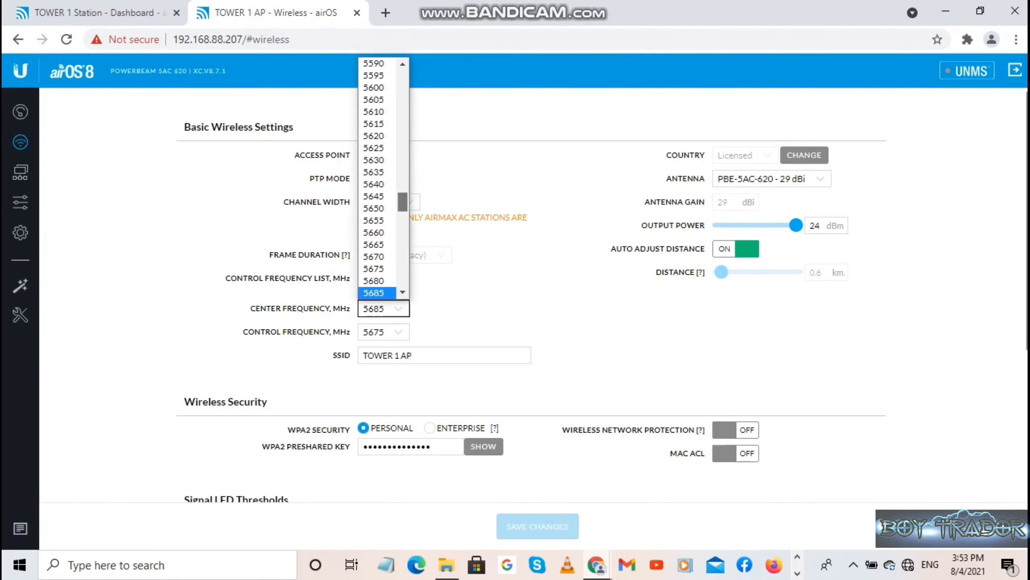
scroll(383, 178, "down", 6)
scroll(383, 178, "down", 2)
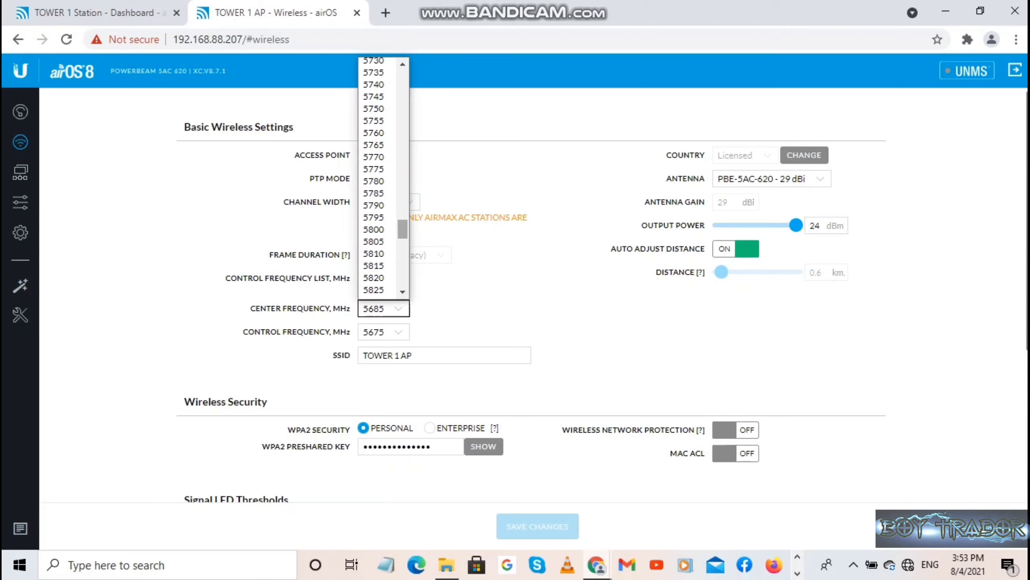
left_click(373, 242)
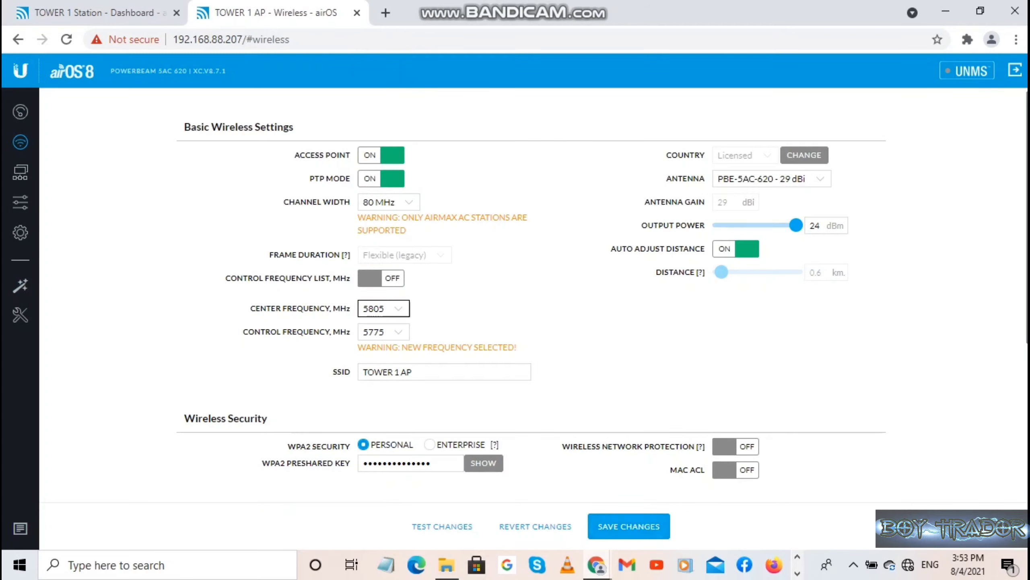
left_click(629, 527)
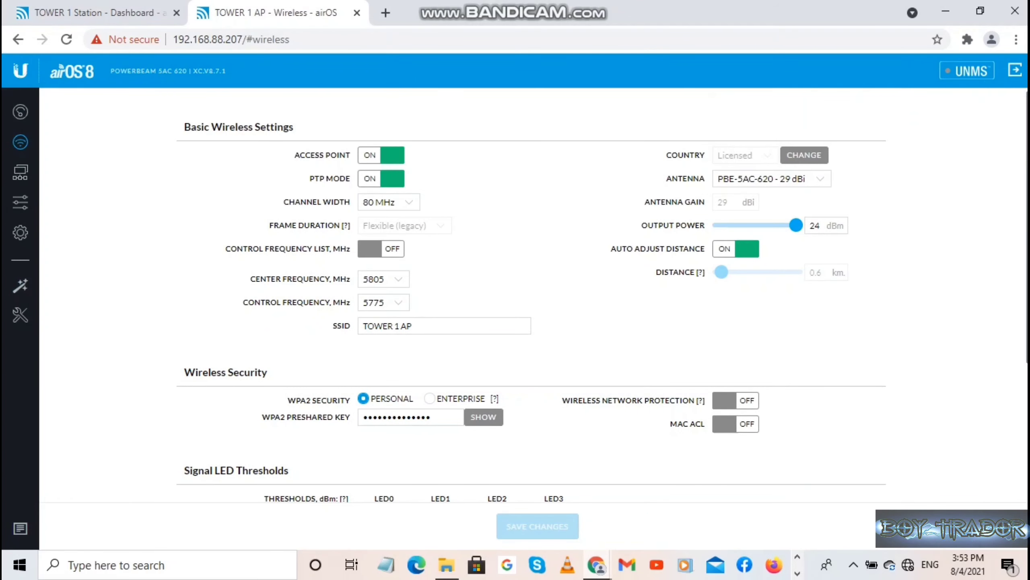
left_click(20, 111)
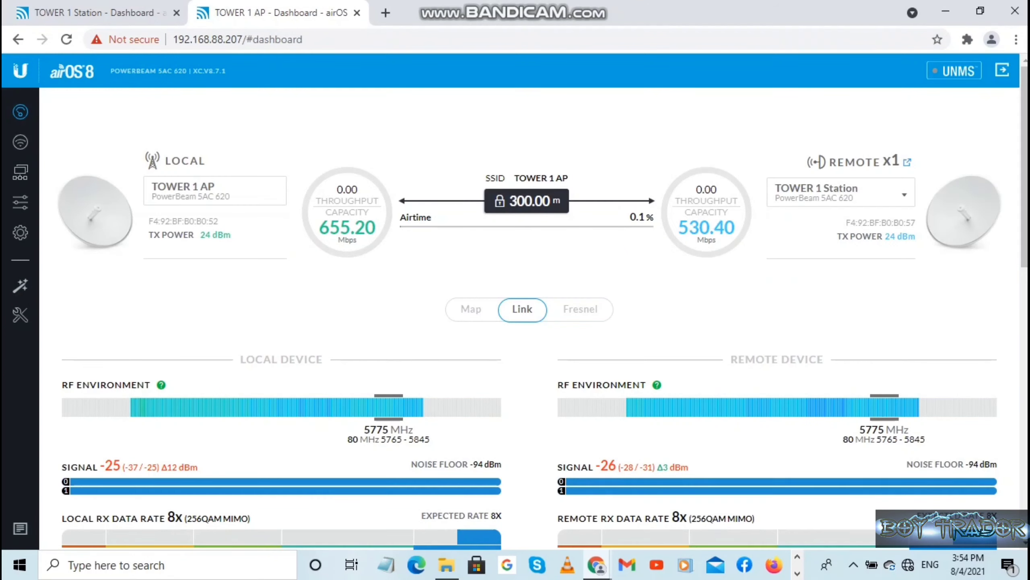
scroll(544, 309, "down", 3)
scroll(544, 309, "up", 3)
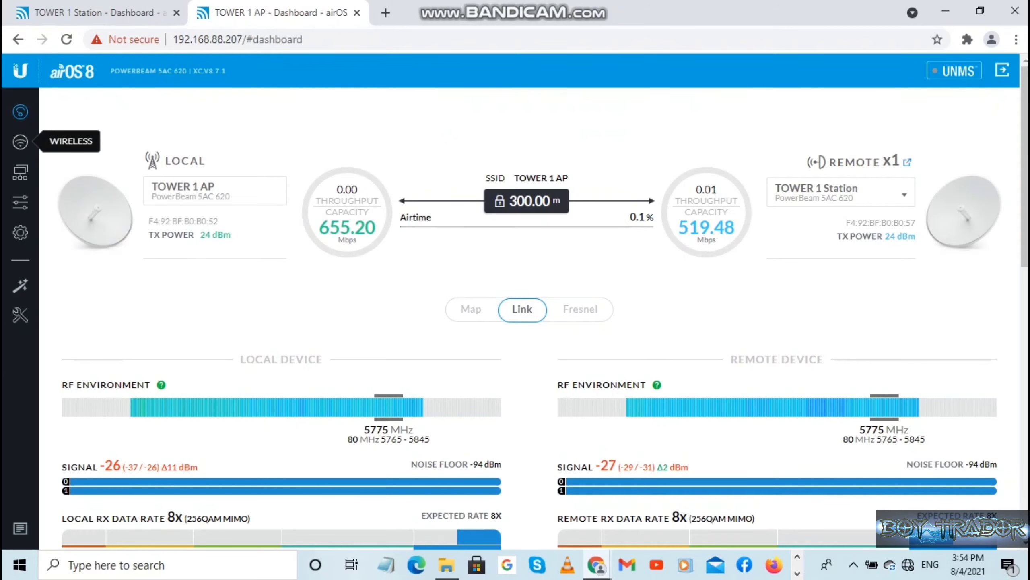
left_click(20, 141)
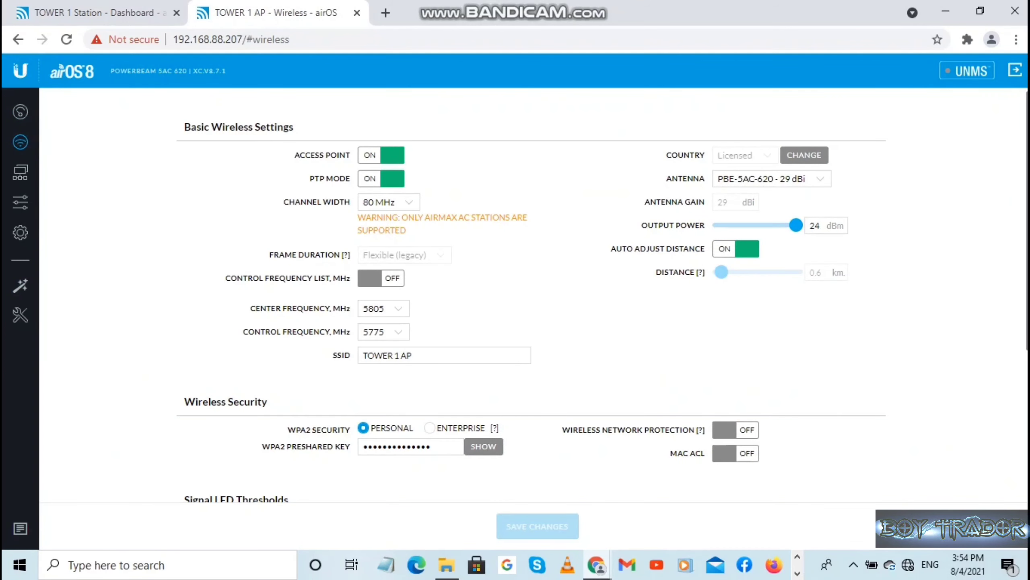
left_click(20, 111)
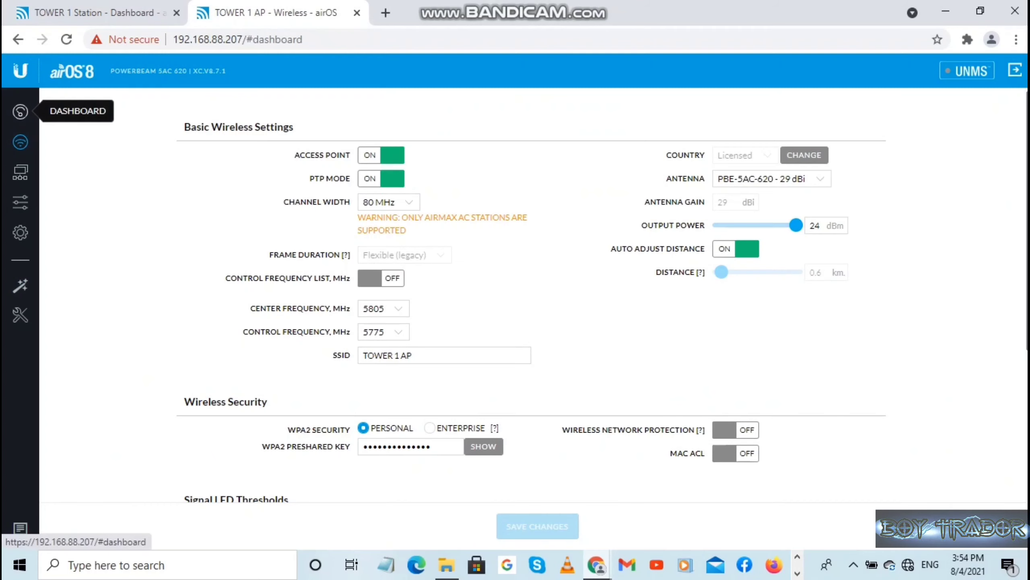